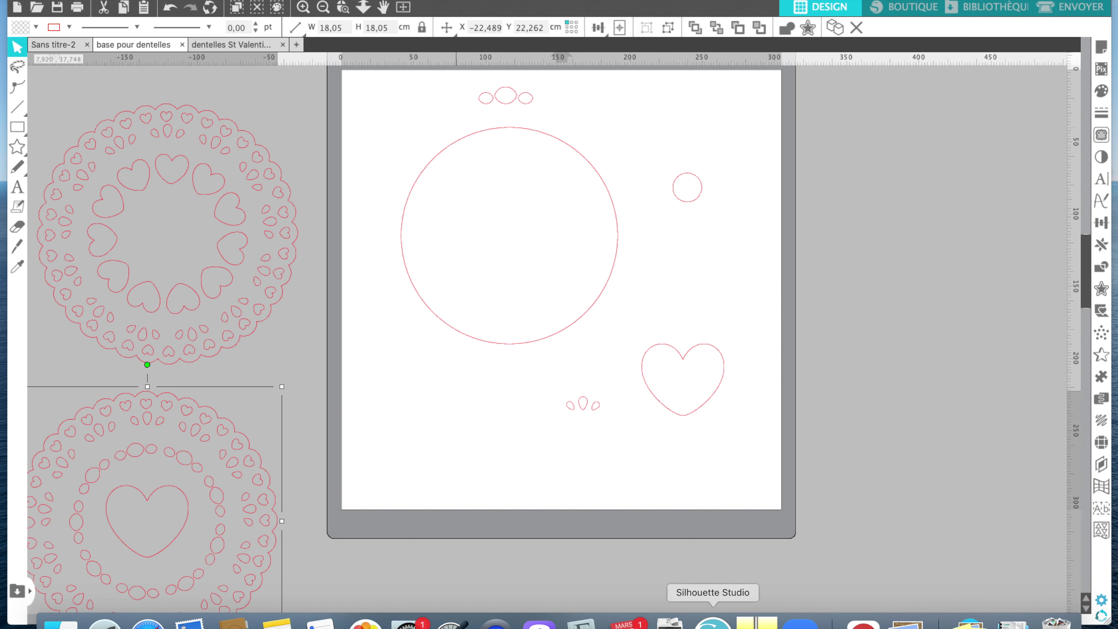
Move the oval trio, the heart and the petal trio off the page, and check the sizes of the two circles
click(858, 331)
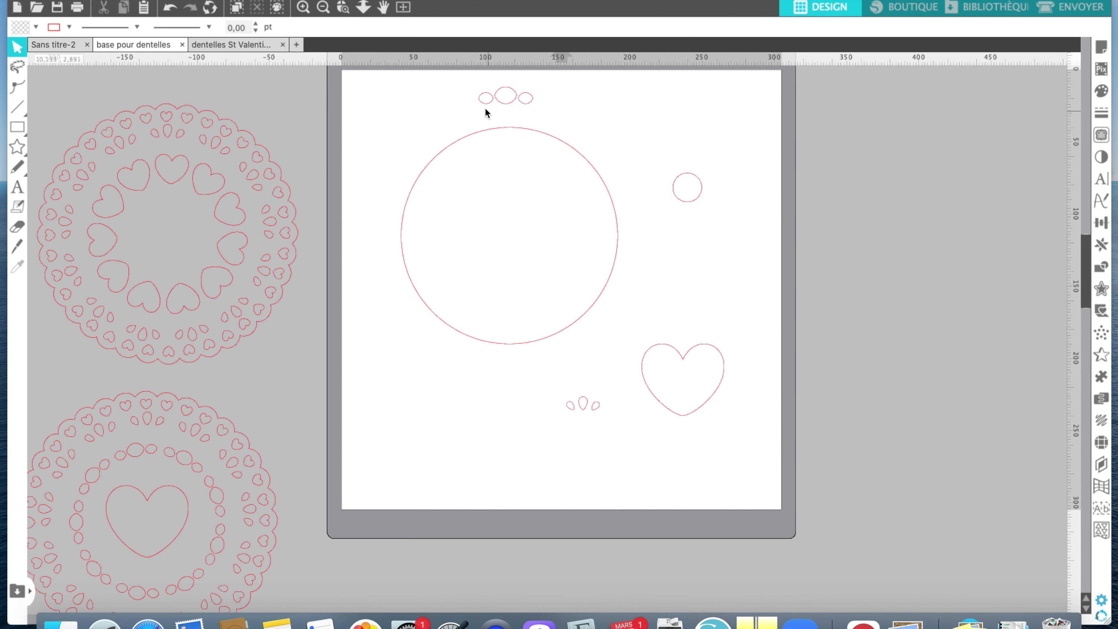
drag(500, 103, 894, 141)
drag(664, 352, 891, 175)
click(879, 182)
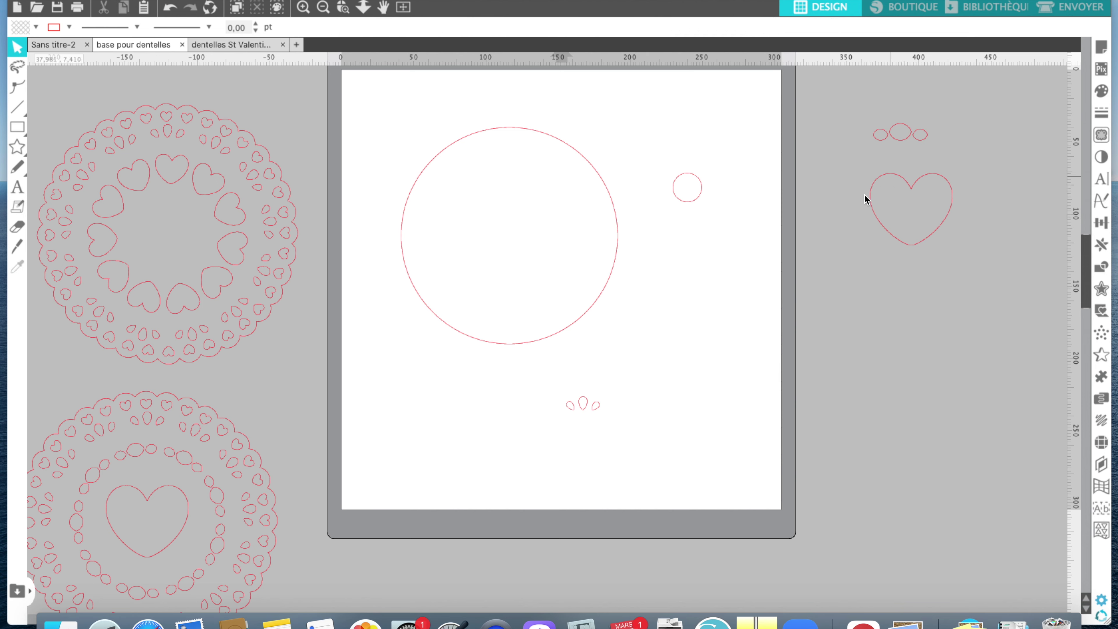
drag(526, 389, 982, 127)
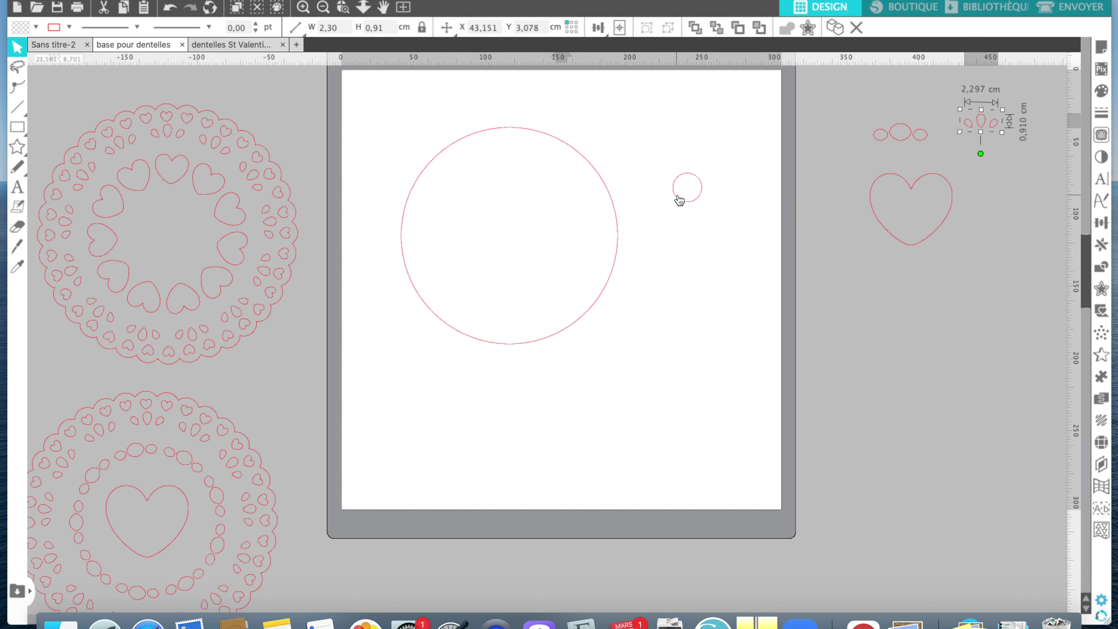
click(689, 203)
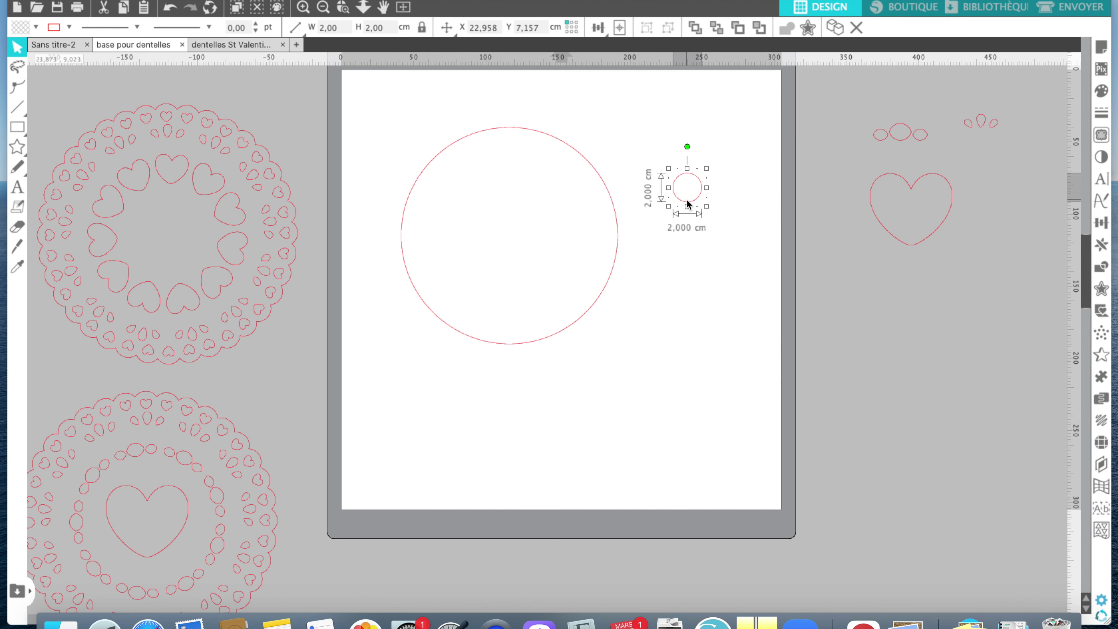
click(612, 267)
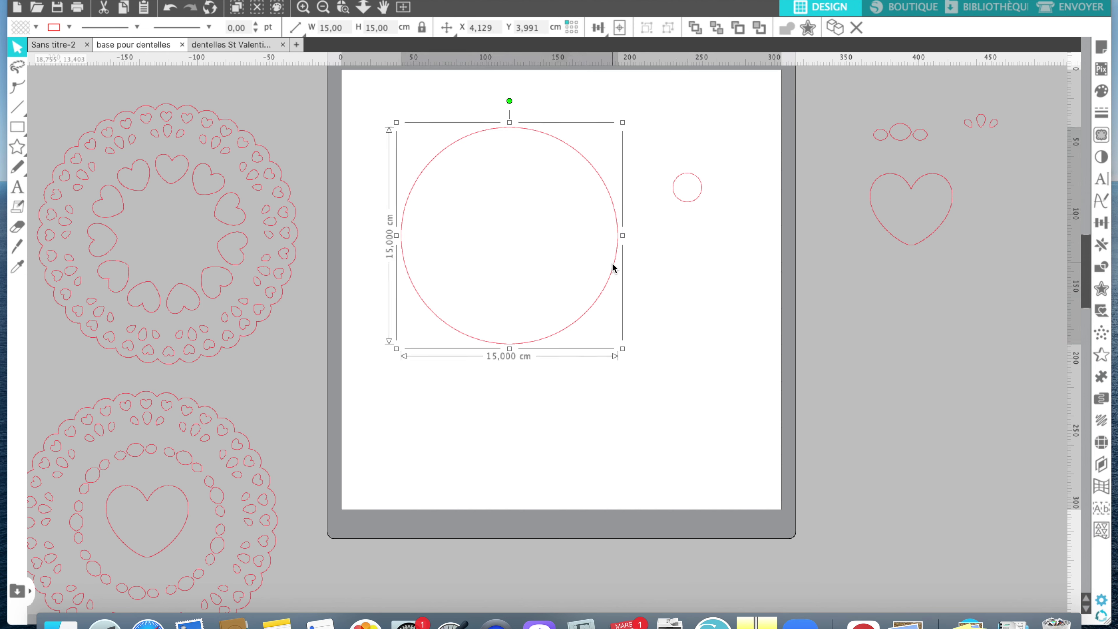
Duplicate the oval trio, heart and petal trio directly below the originals, and nudge the copies down to clear the upper heart
drag(844, 79, 992, 298)
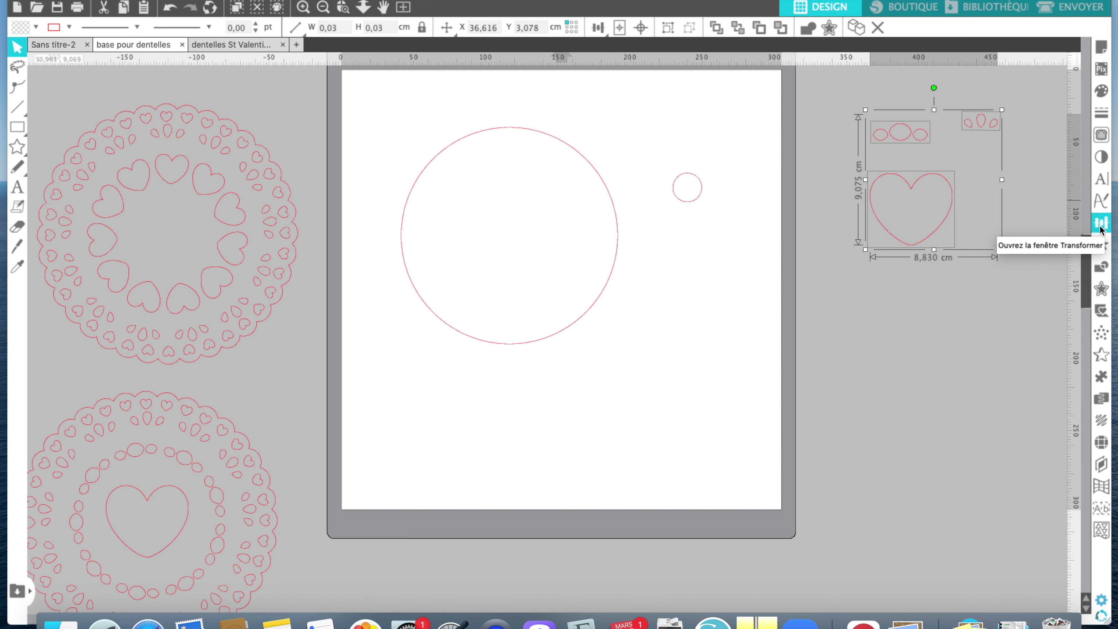
key(super+d)
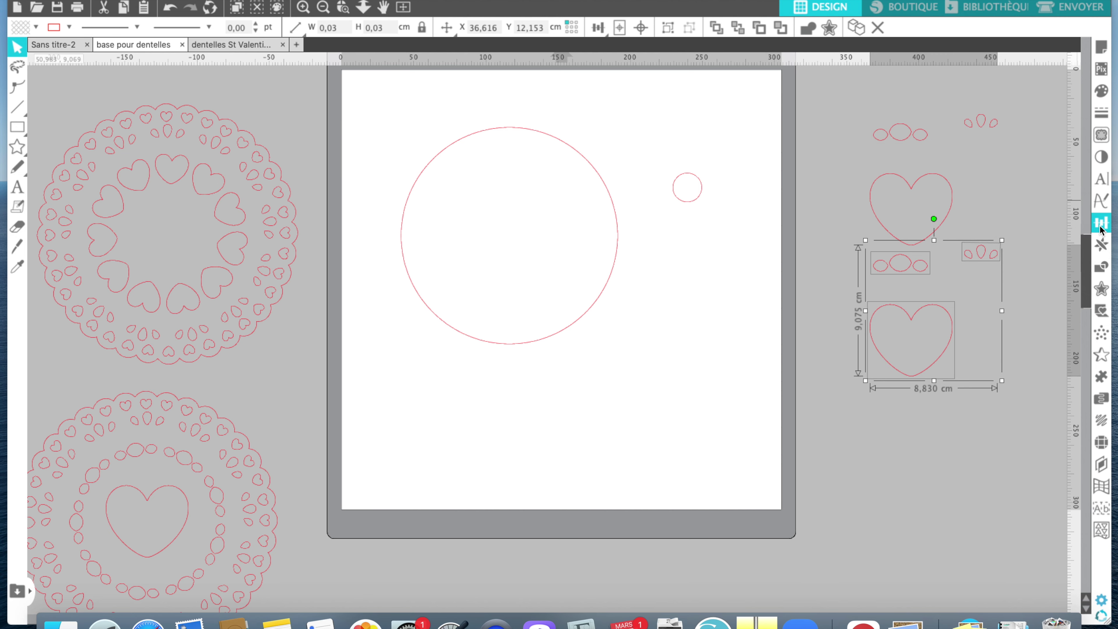
key(Down)
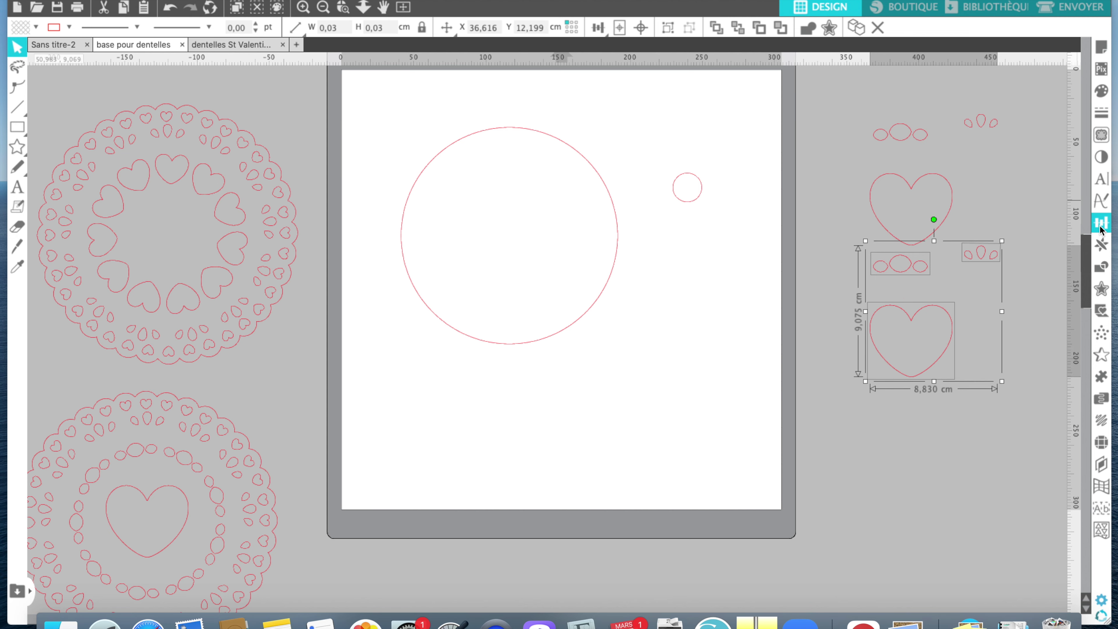
key(Down)
key(Down)
key(Down)
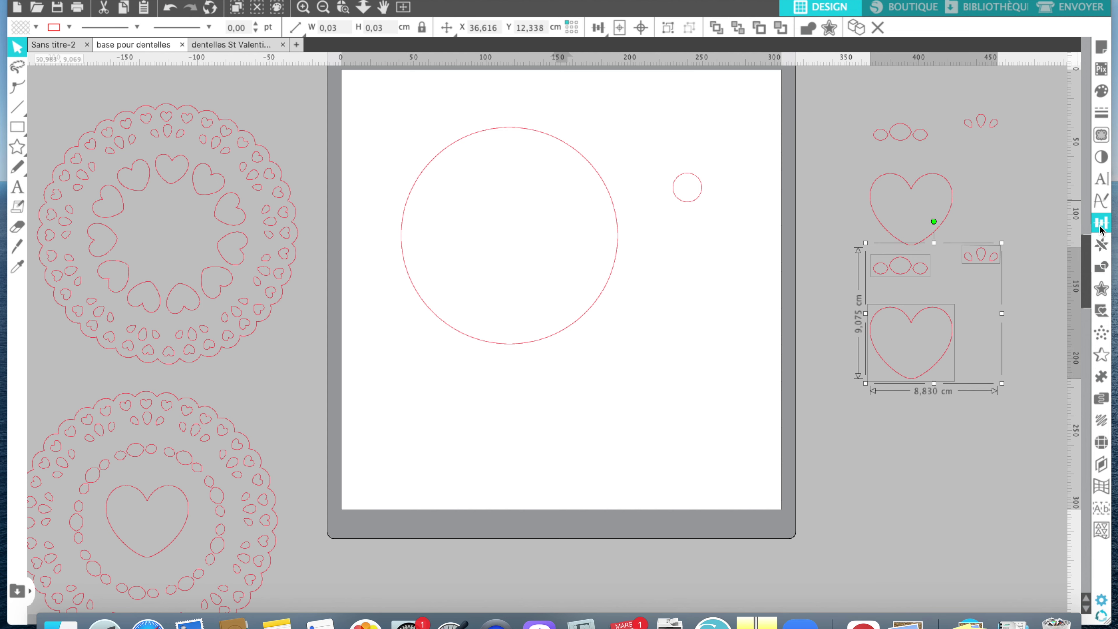
key(Down)
key(Down)
key(Down)
key(Down)
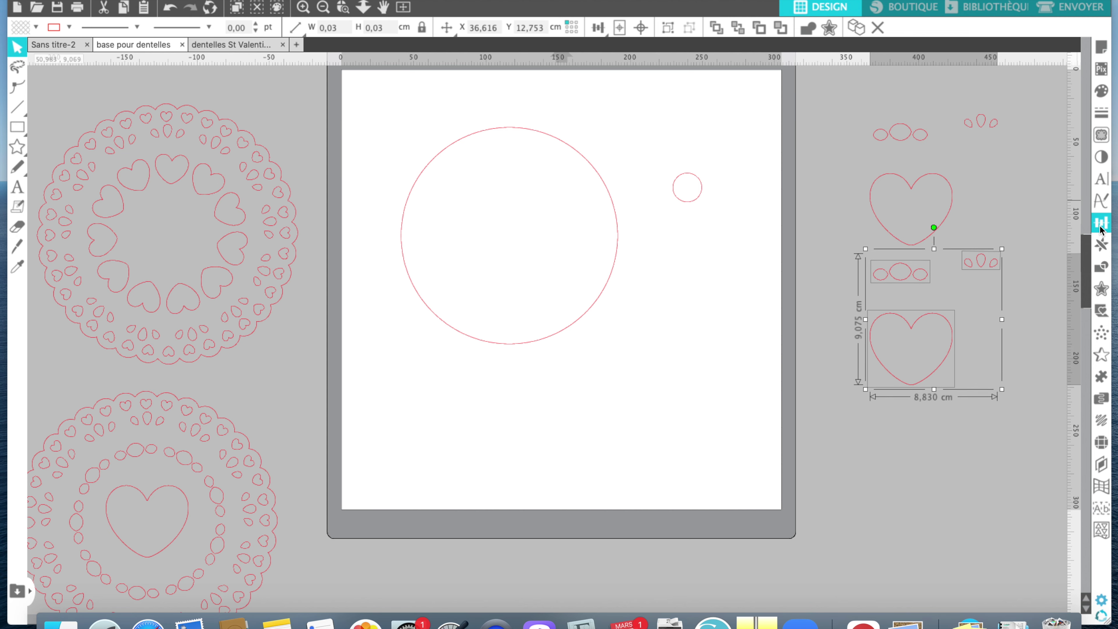
click(1011, 168)
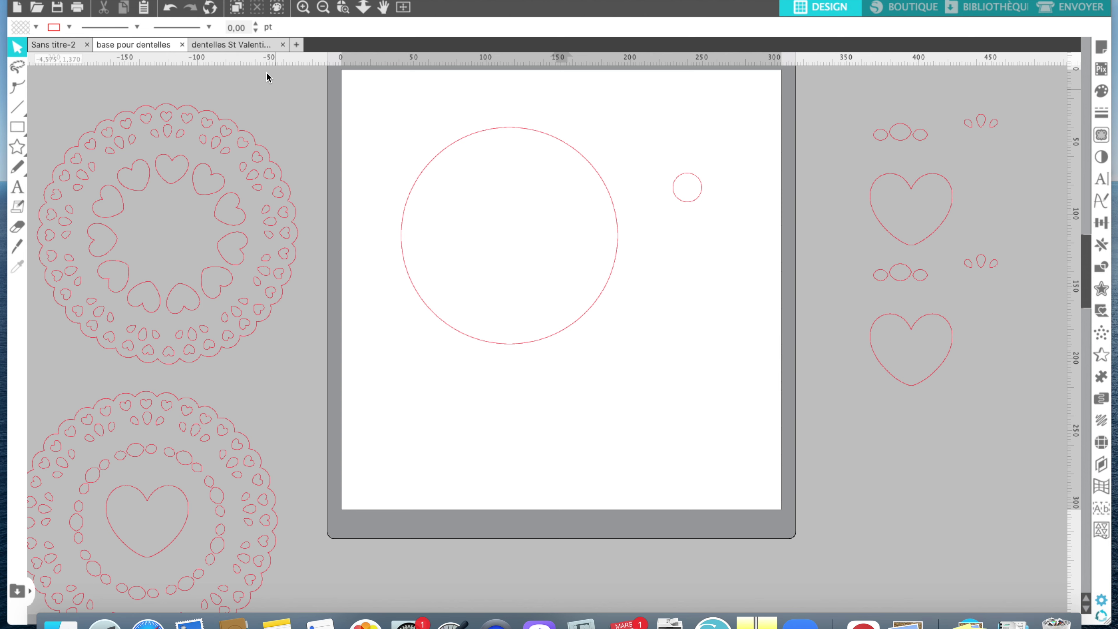
View the finished doilies in the St Valentin lace document and return to "base pour dentelles"
click(253, 50)
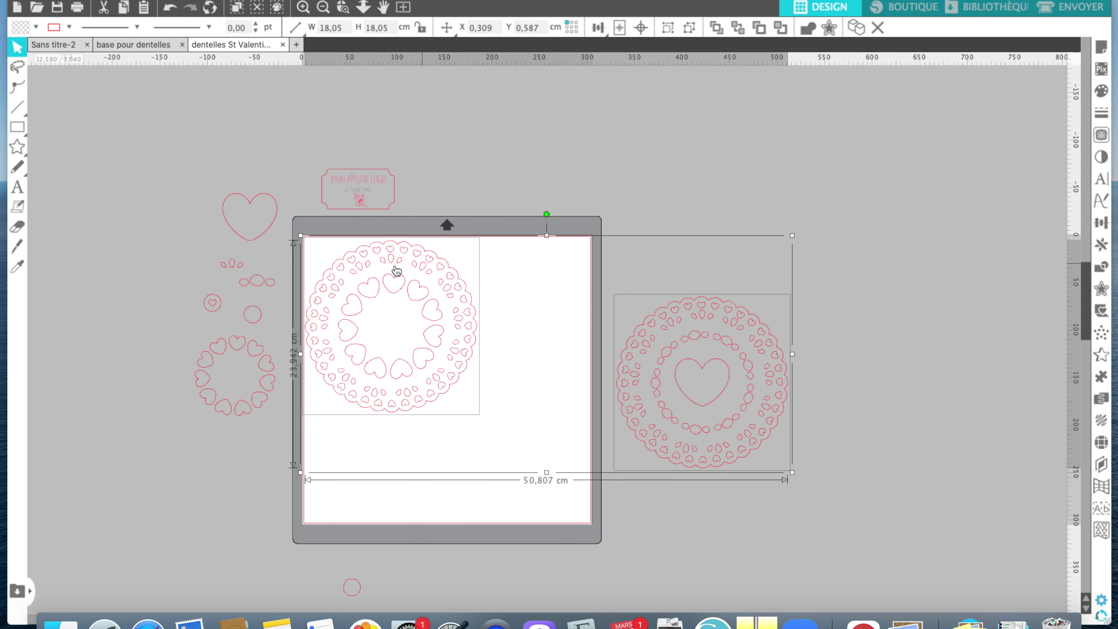
click(133, 45)
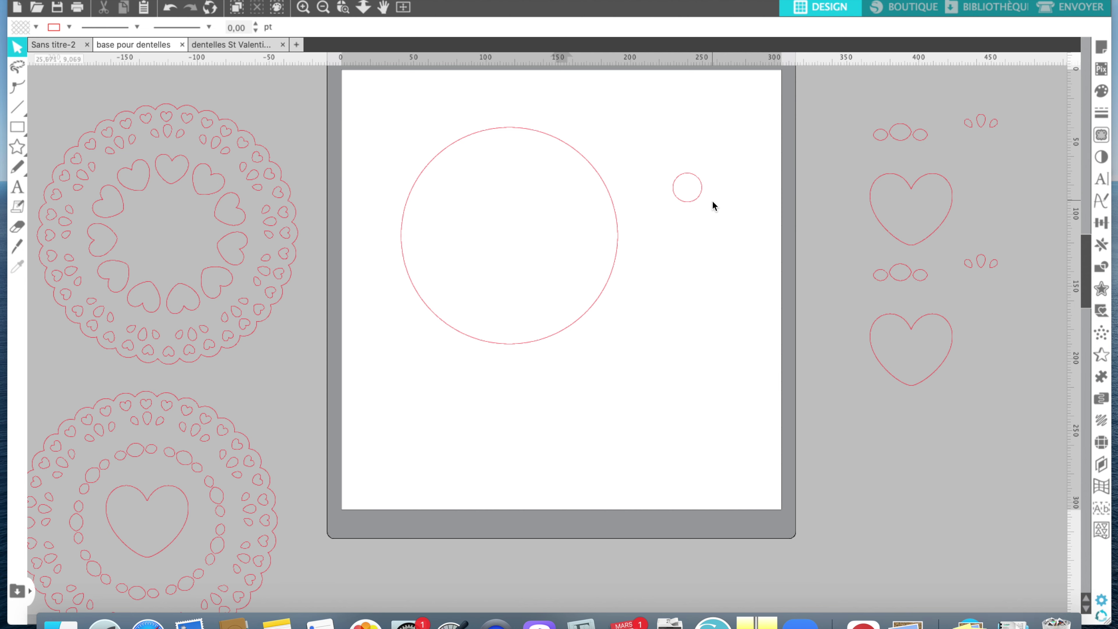
Replicate the 2 cm circle around the outline of the large circle with the object-on-path option
click(700, 201)
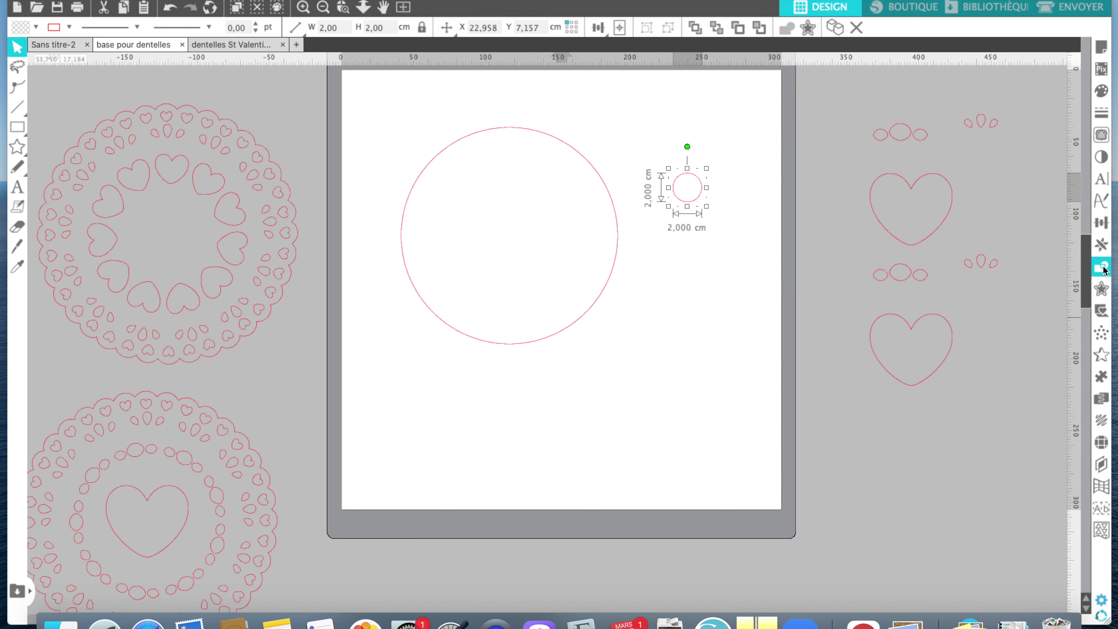
click(1102, 246)
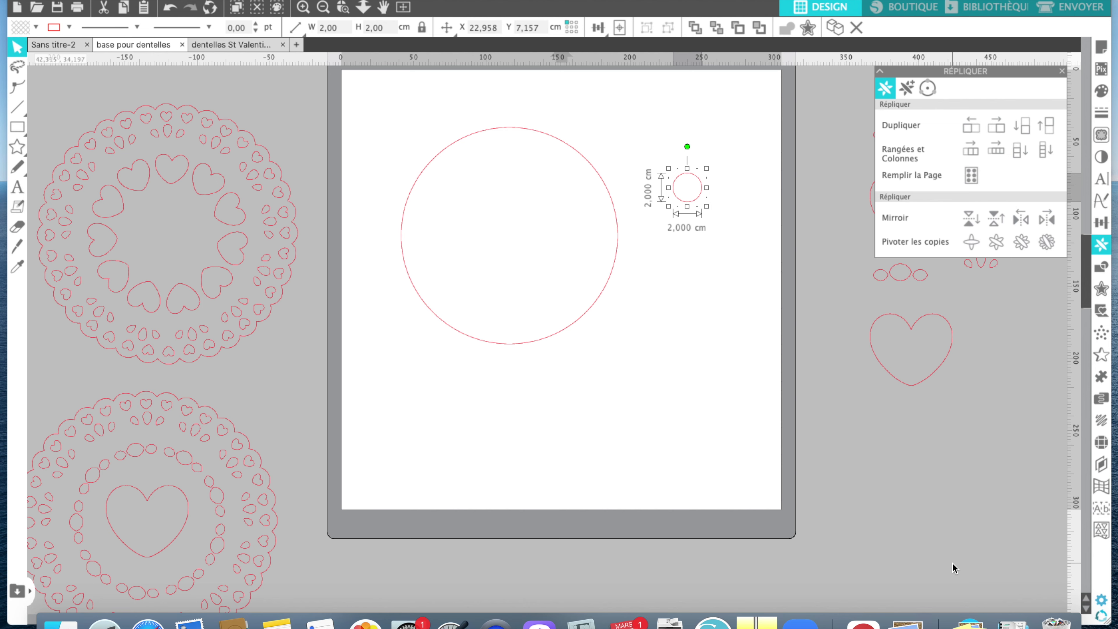
click(929, 90)
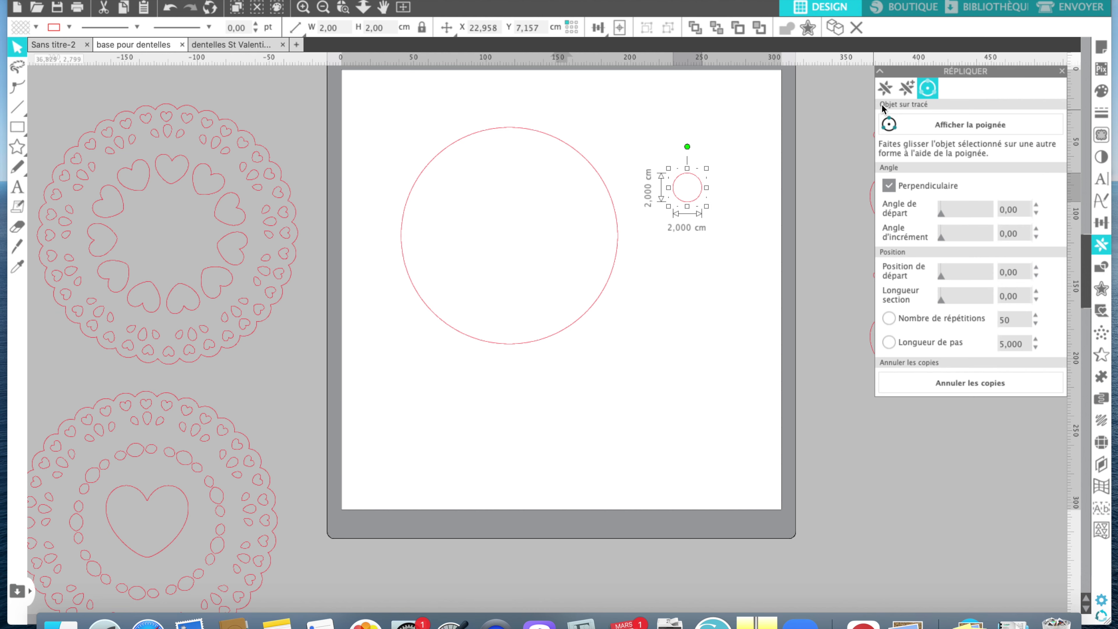
click(890, 125)
drag(688, 195, 604, 205)
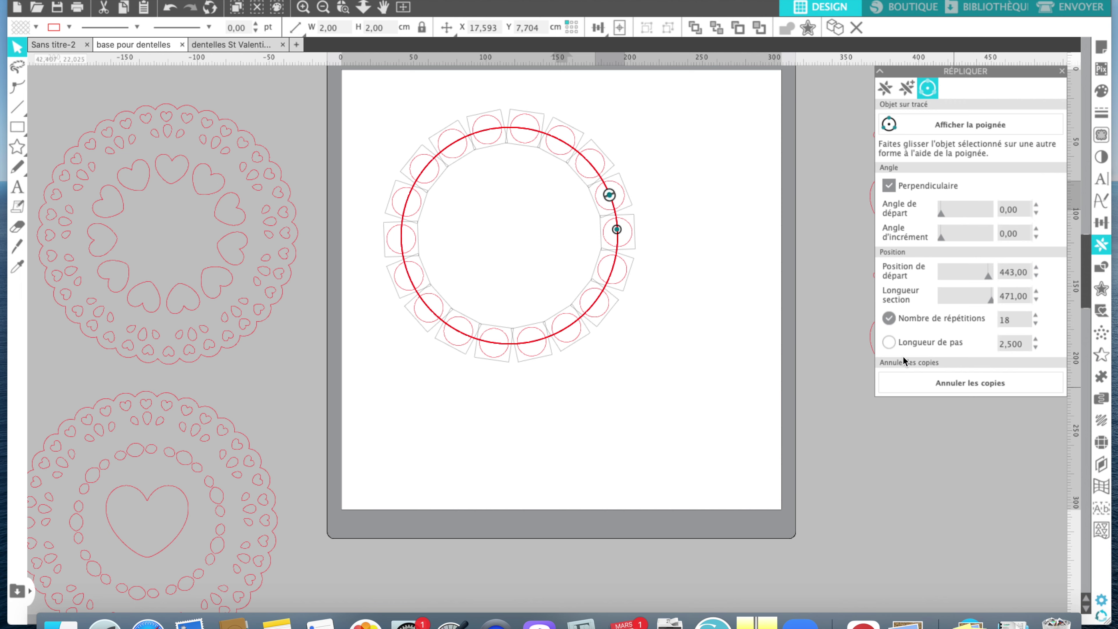
Set the number of repetitions along the circle to 27 and release the copies
click(1036, 315)
click(1036, 315)
click(1036, 315)
click(1035, 316)
click(1036, 315)
click(1036, 316)
click(1035, 316)
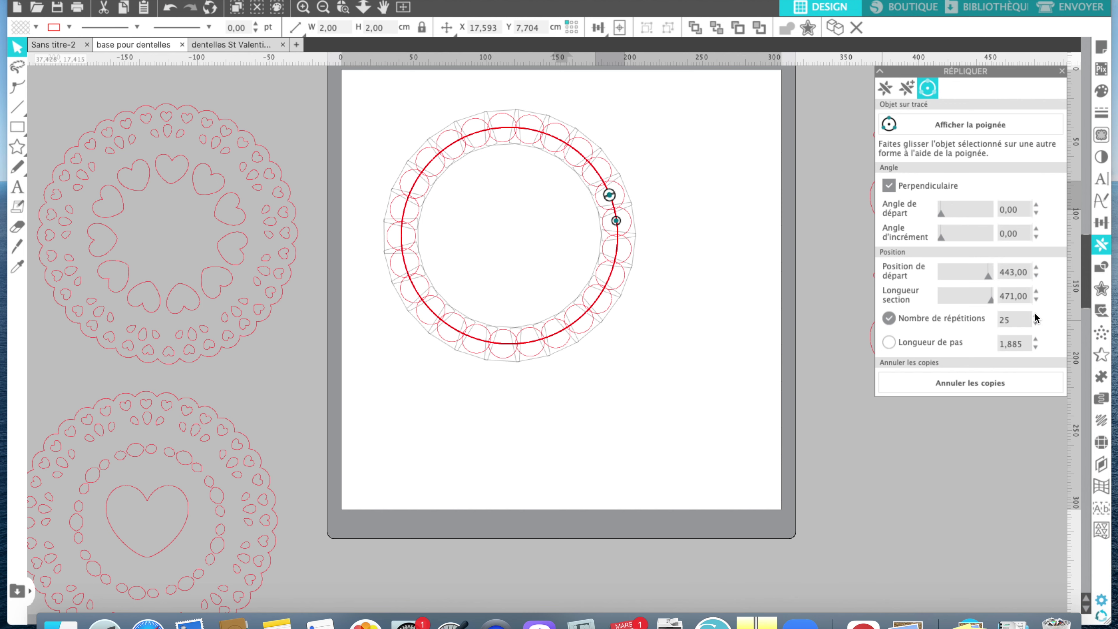
click(1036, 315)
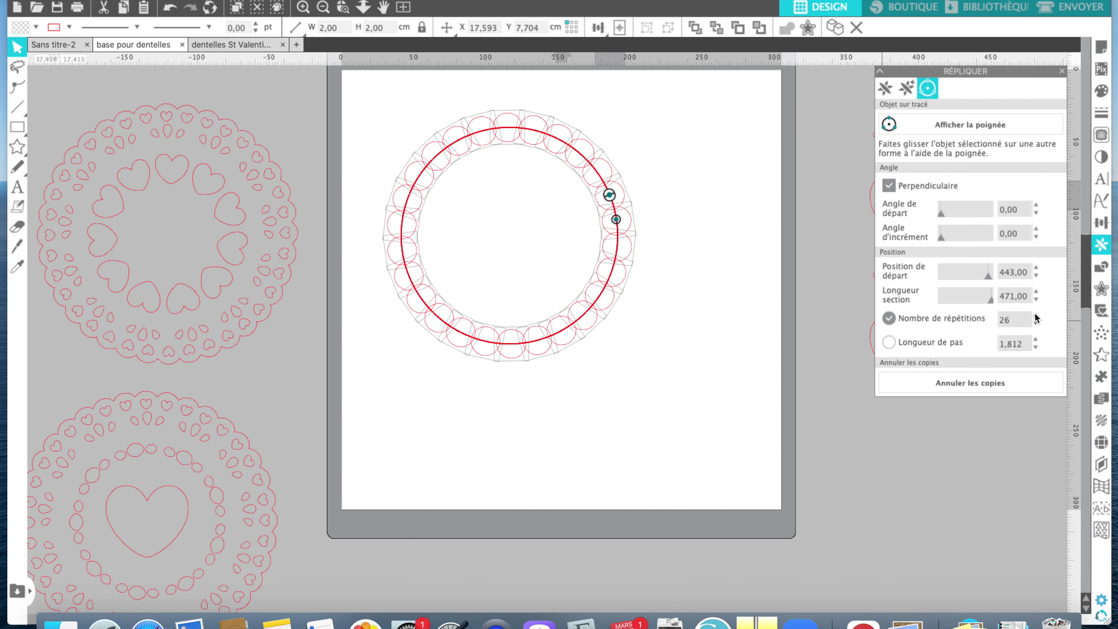
click(1036, 315)
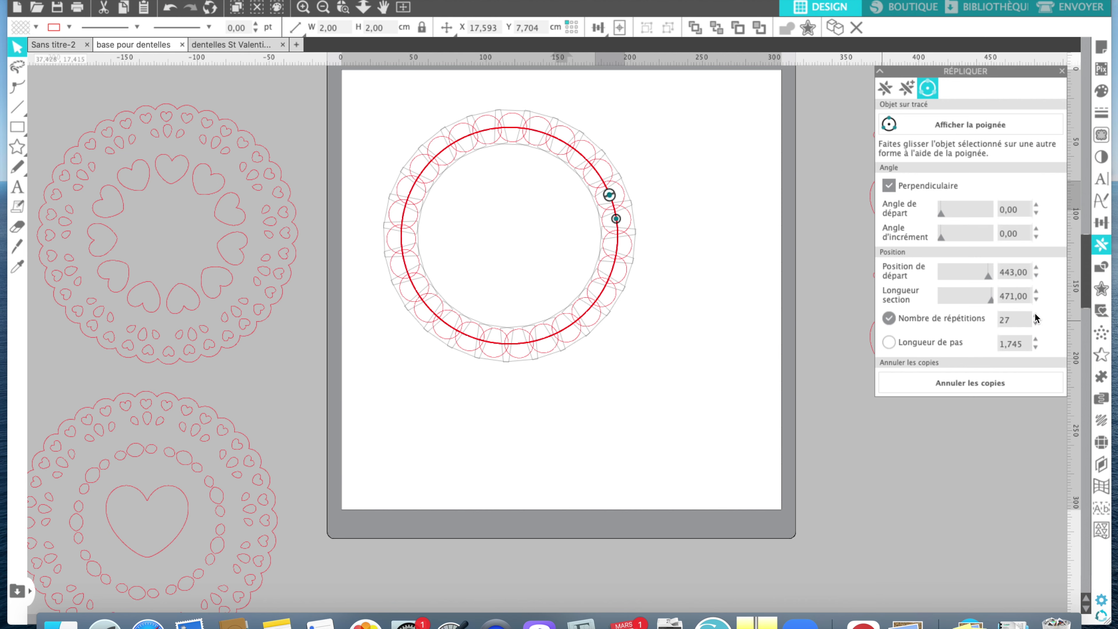
click(974, 392)
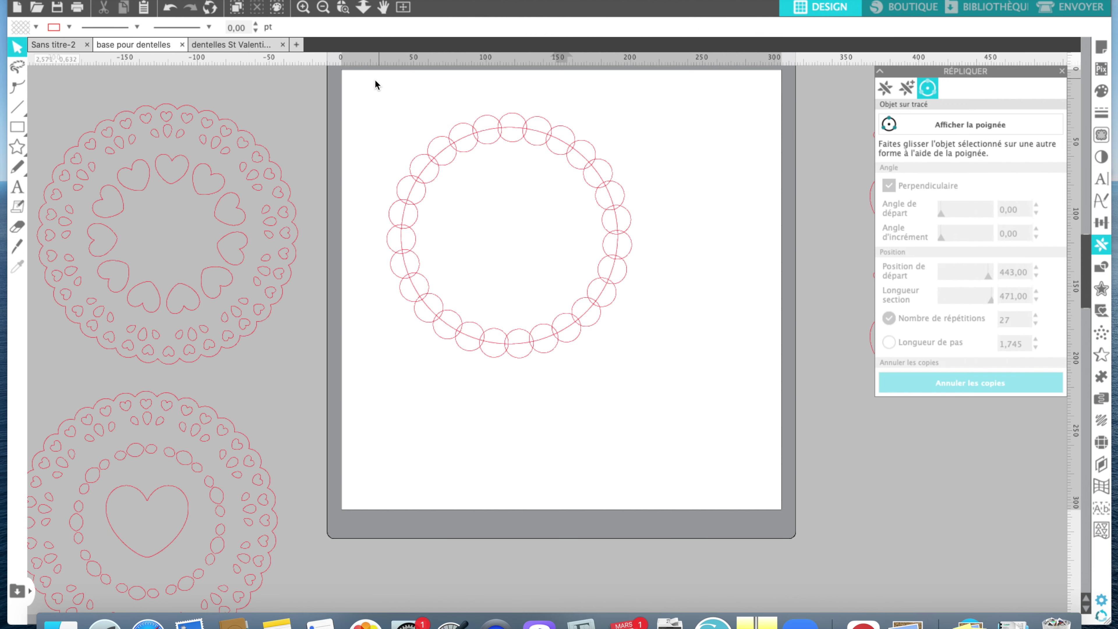
Weld the large circle and its ring of small circles into one scalloped outline
drag(369, 113, 712, 430)
right_click(712, 429)
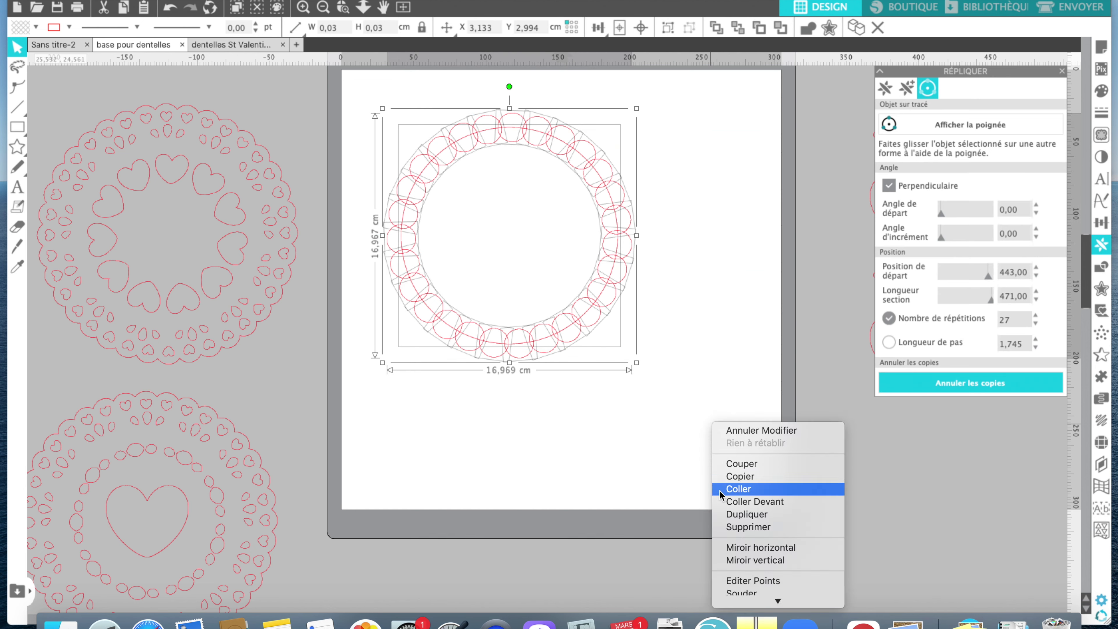
click(736, 593)
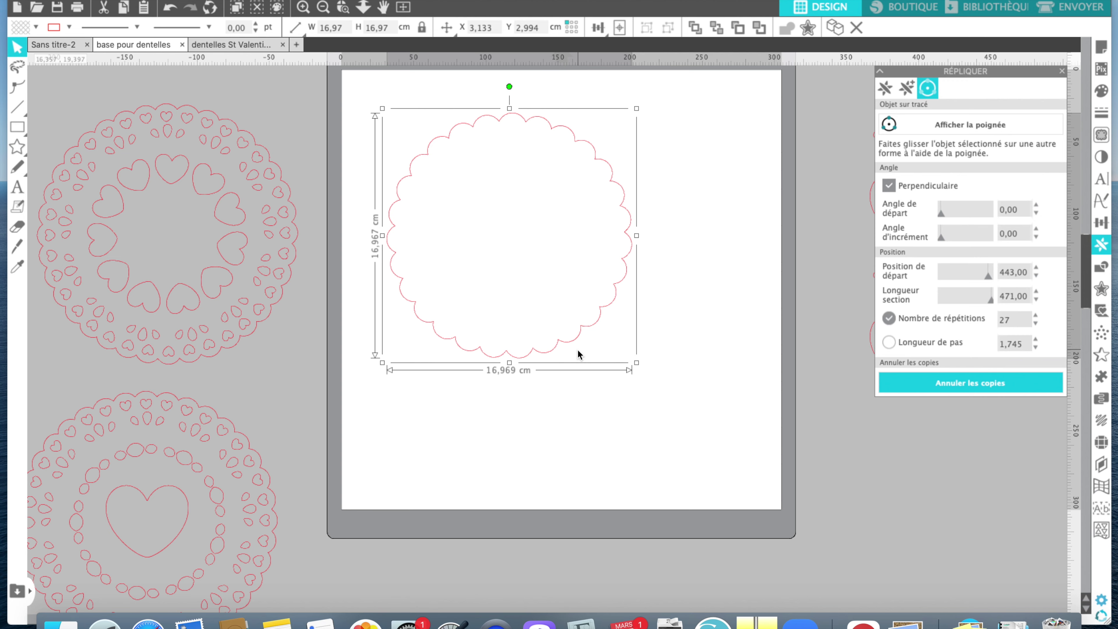
Paste a copy of the scalloped outline and park it off the page, below the spare ornaments
key(super+v)
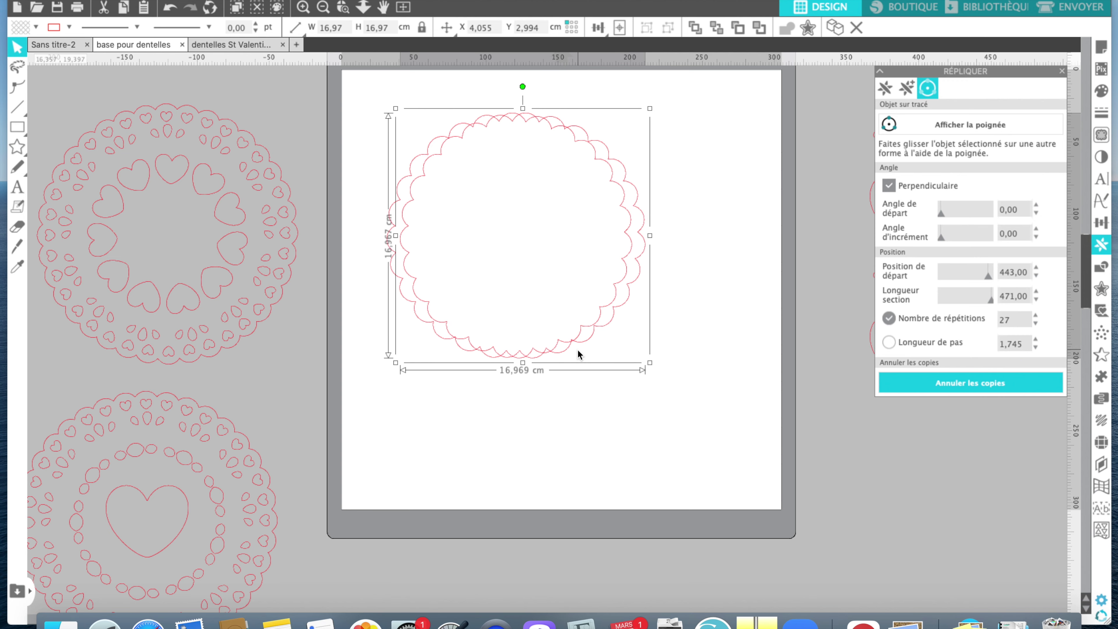
drag(640, 270, 1064, 565)
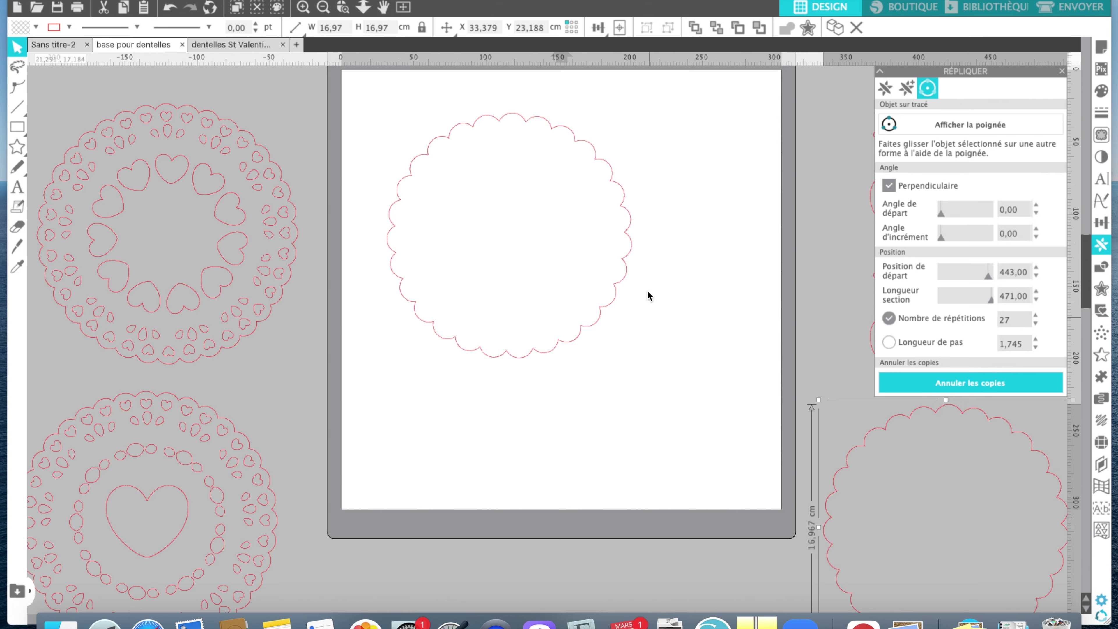
click(616, 302)
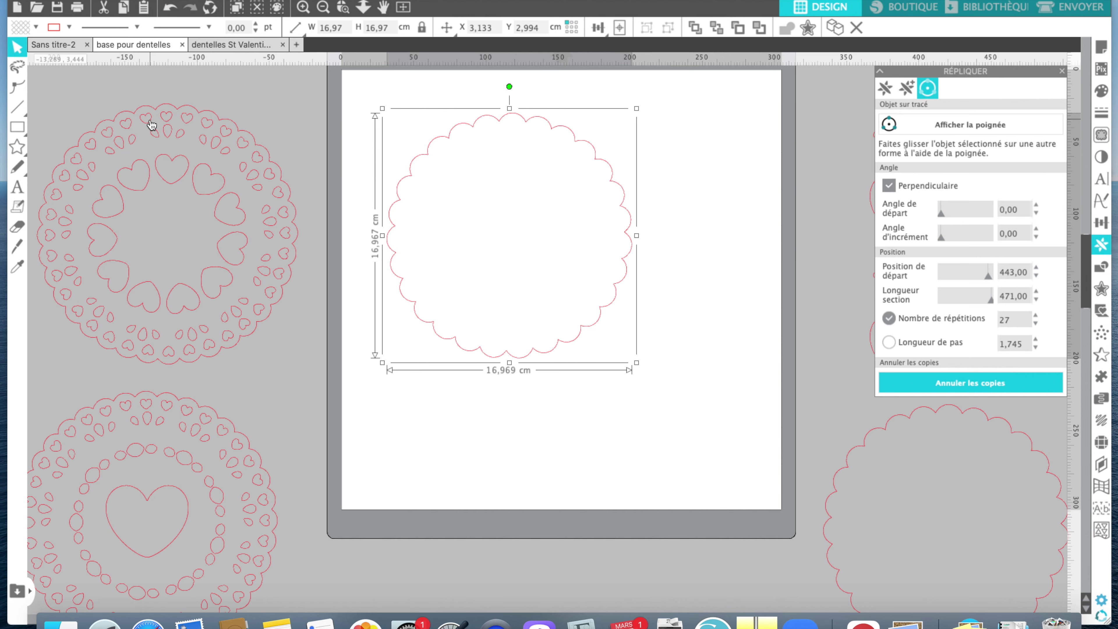
Draw a circle centred inside the scalloped outline and set its diameter to 14,50 cm
mouse_move(17, 127)
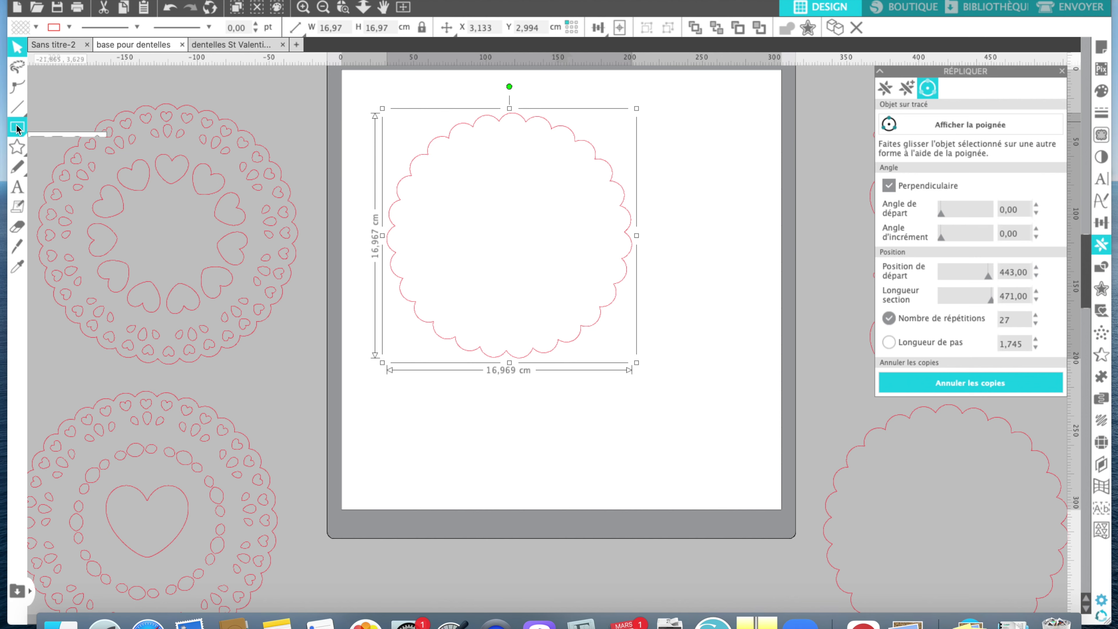
click(78, 127)
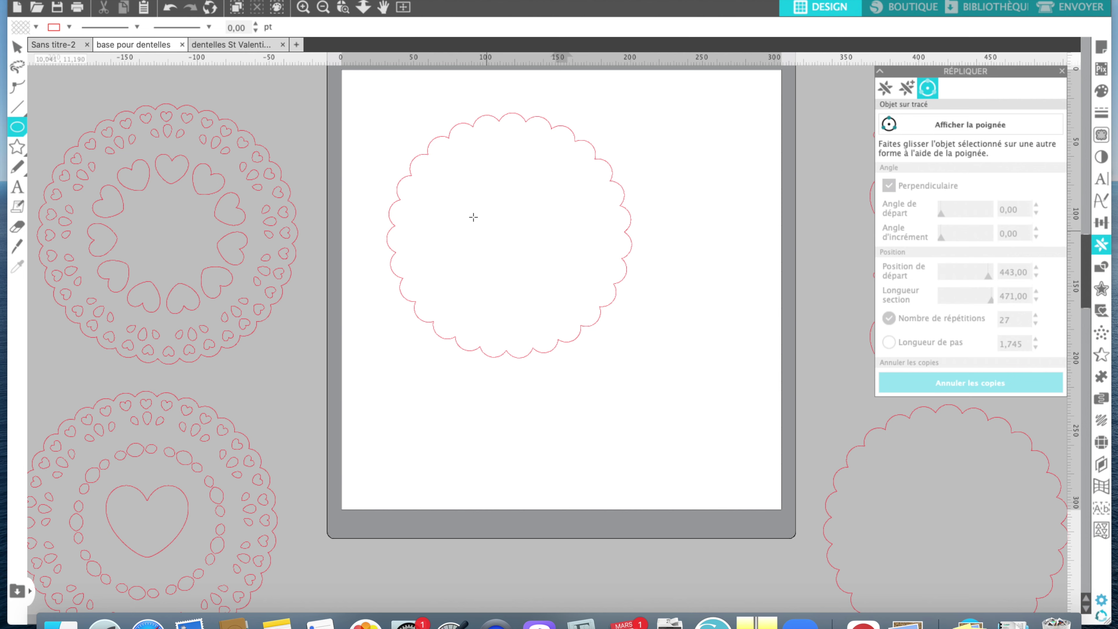
drag(460, 152, 639, 395)
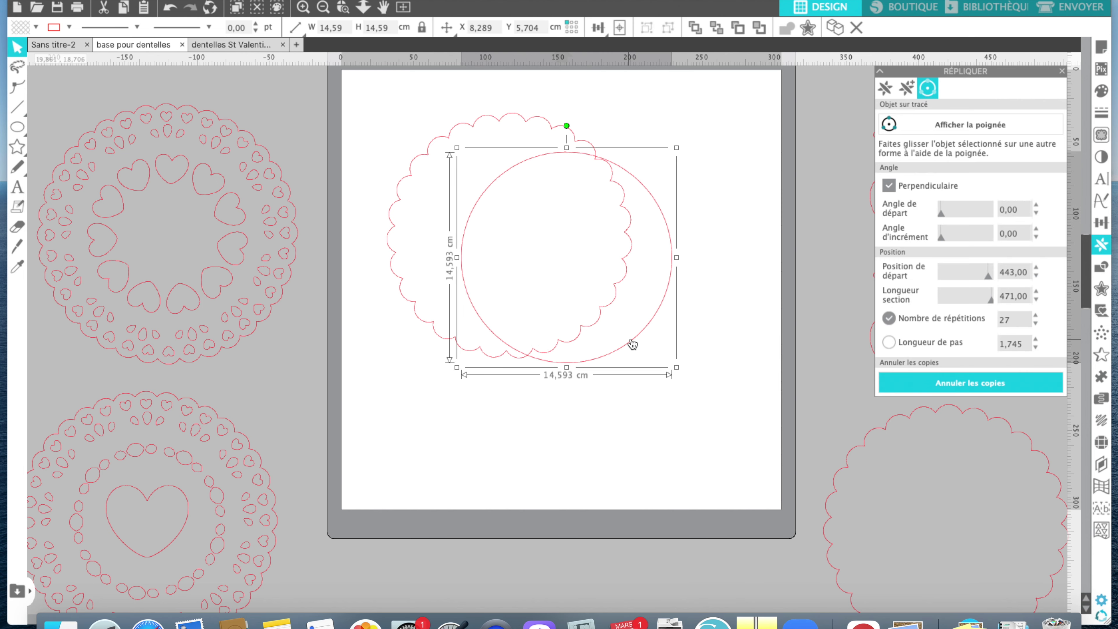
drag(636, 342, 579, 320)
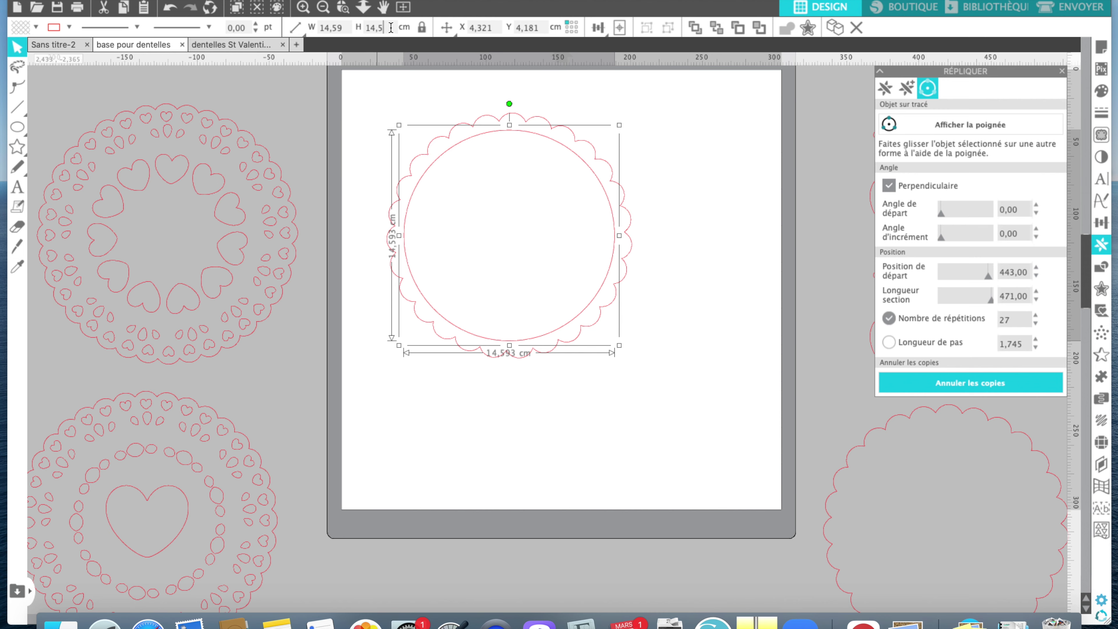
text(0)
key(Return)
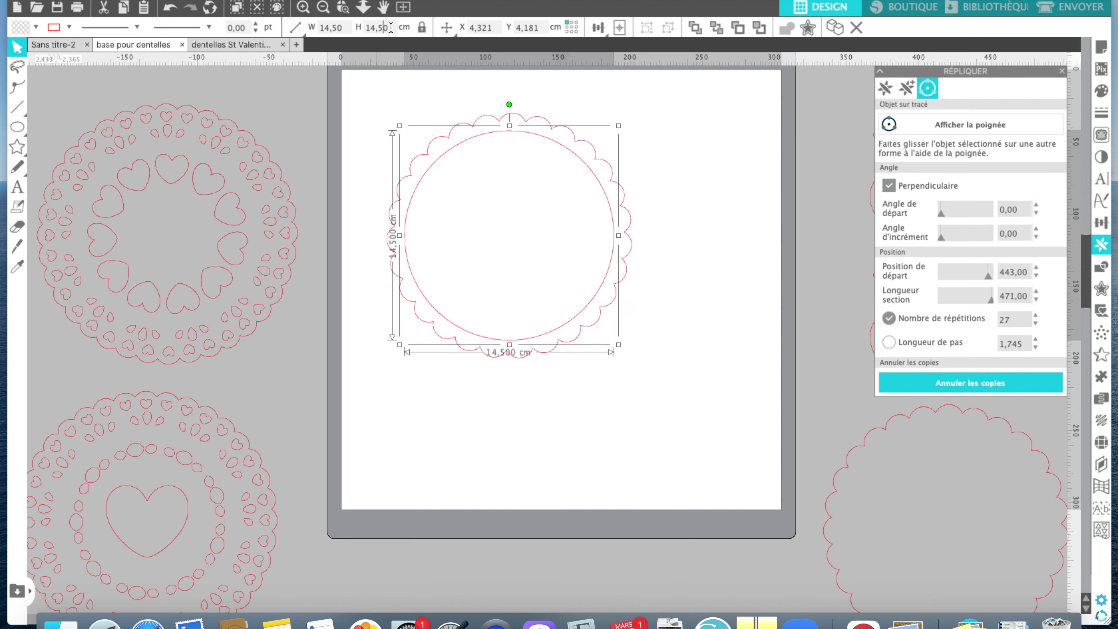
Move the scalloped outline from around the 14,50 cm circle to below the page, and close the replicate settings
drag(609, 167, 607, 595)
click(619, 260)
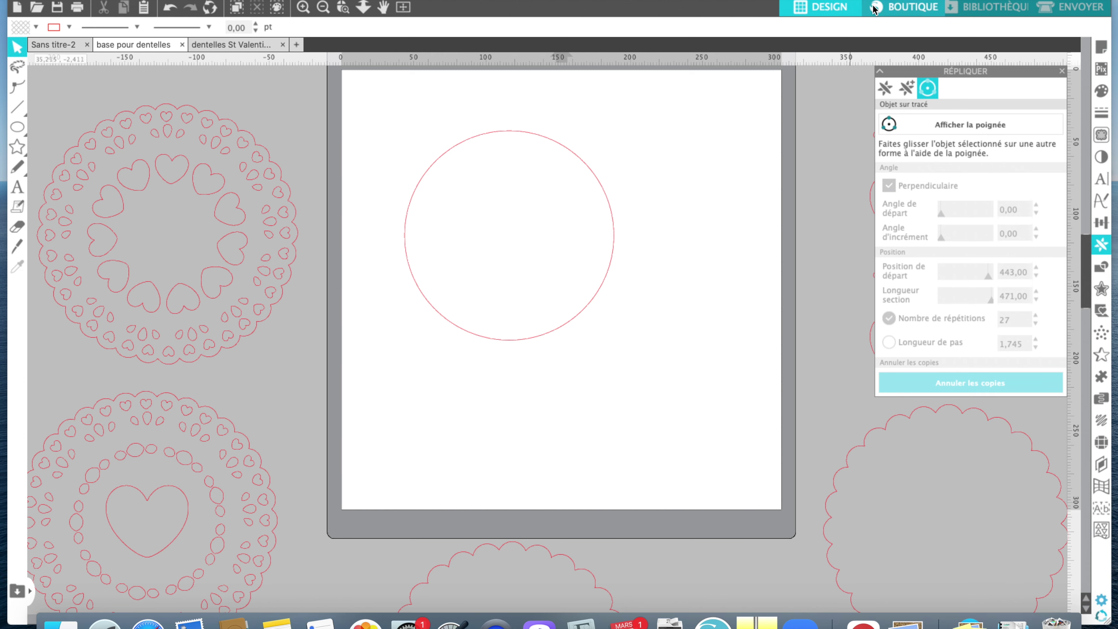
mouse_move(903, 1)
mouse_down()
mouse_move(838, 0)
mouse_move(910, 0)
mouse_up()
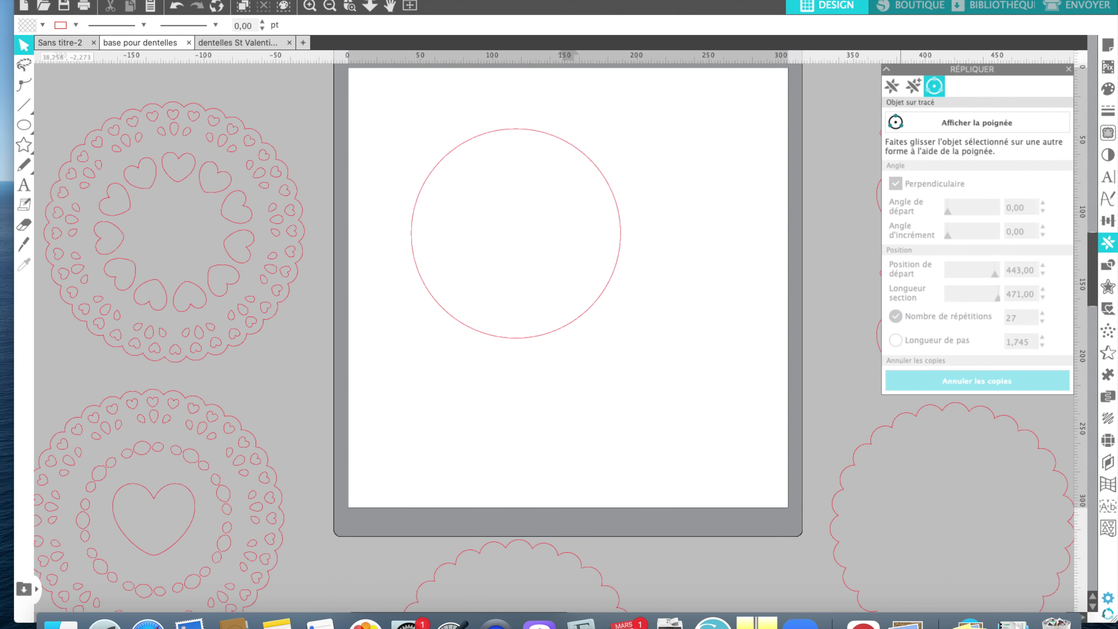
click(1069, 71)
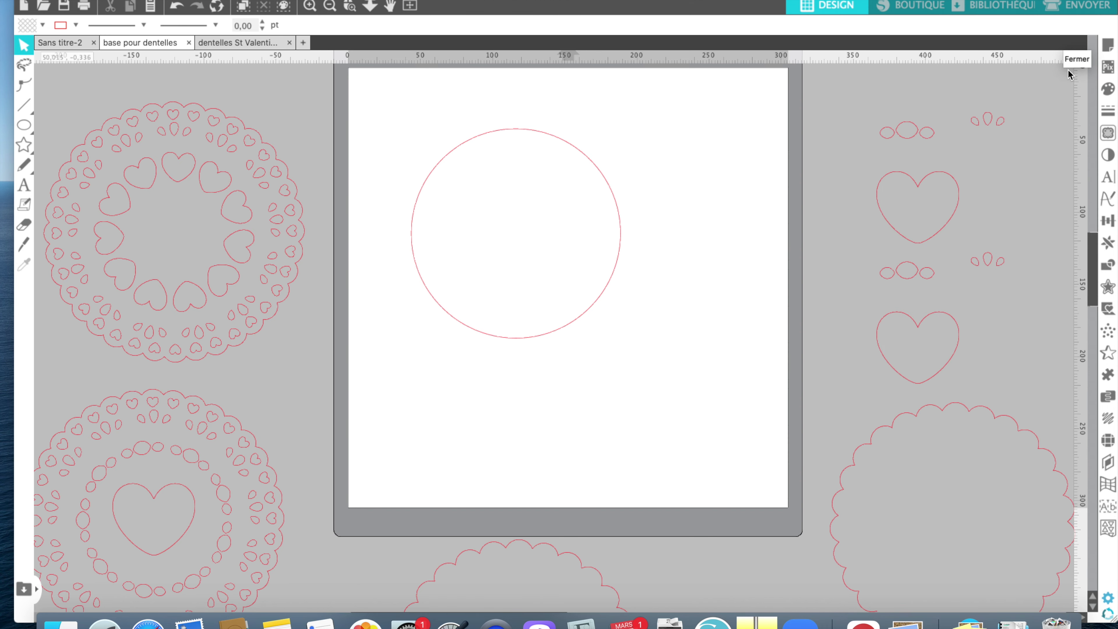
Bring the upper spare heart onto the page beside the 14,50 cm circle
click(956, 210)
drag(956, 211, 751, 172)
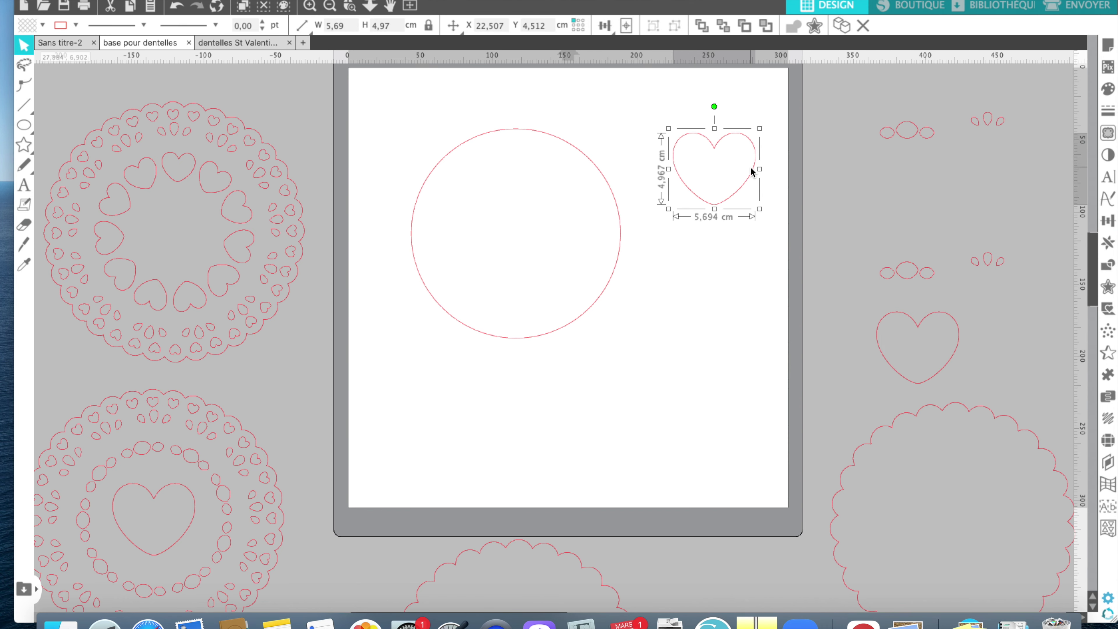
Shrink the heart to a height of 1 cm and shift the 14,50 cm circle slightly on the page
drag(760, 127, 724, 217)
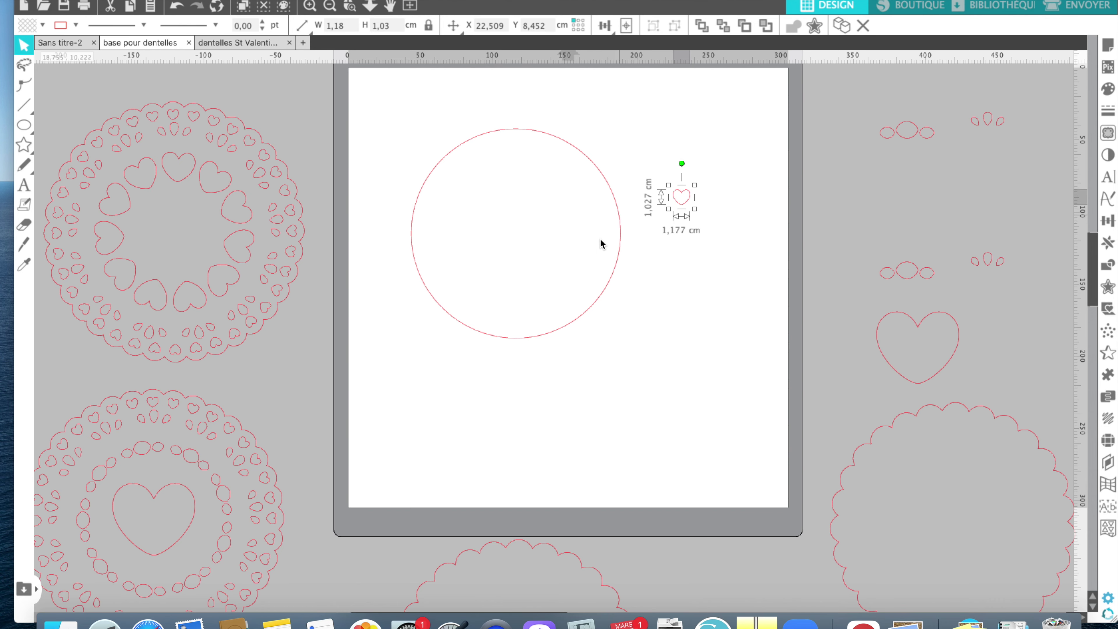
mouse_move(616, 251)
mouse_down()
mouse_move(242, 245)
mouse_move(576, 257)
mouse_move(627, 238)
mouse_up()
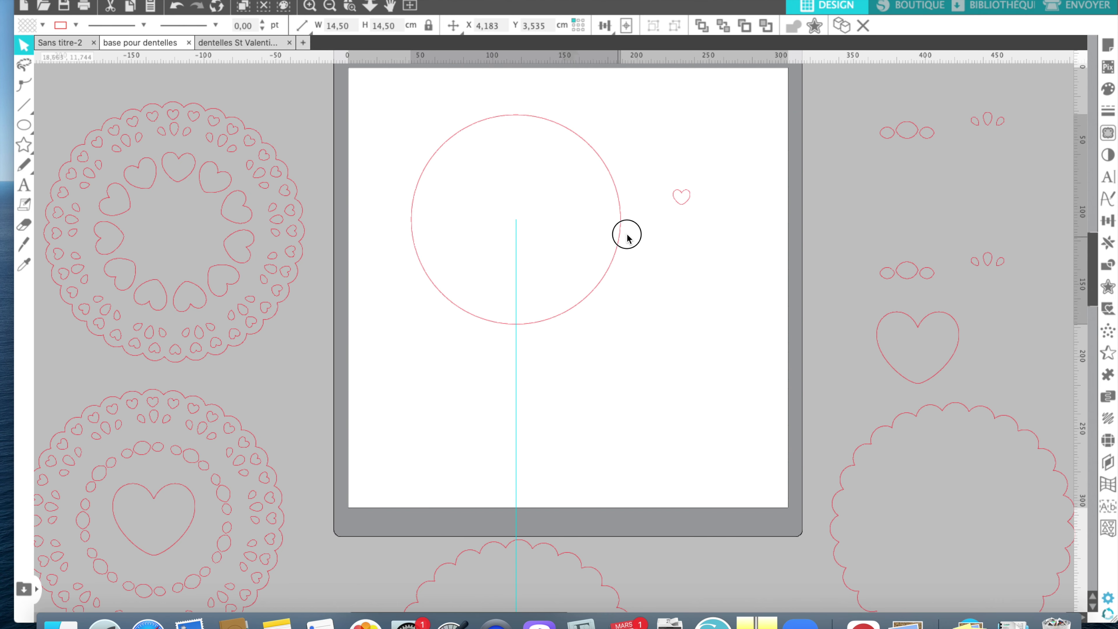
click(686, 203)
drag(695, 210, 693, 212)
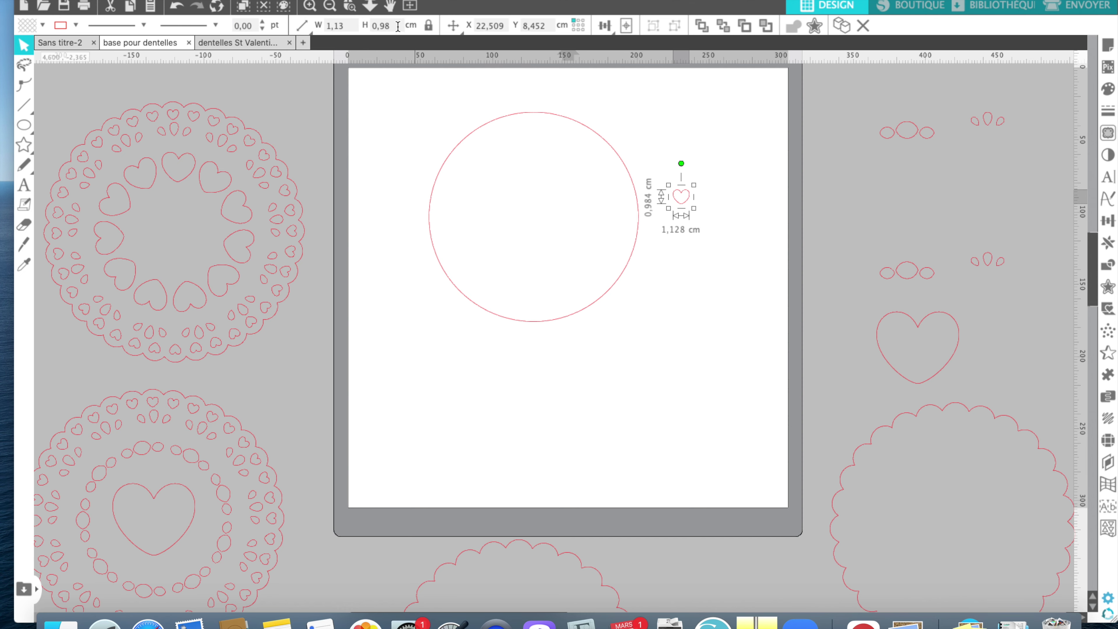
drag(398, 27, 368, 28)
text(1)
key(Return)
click(681, 320)
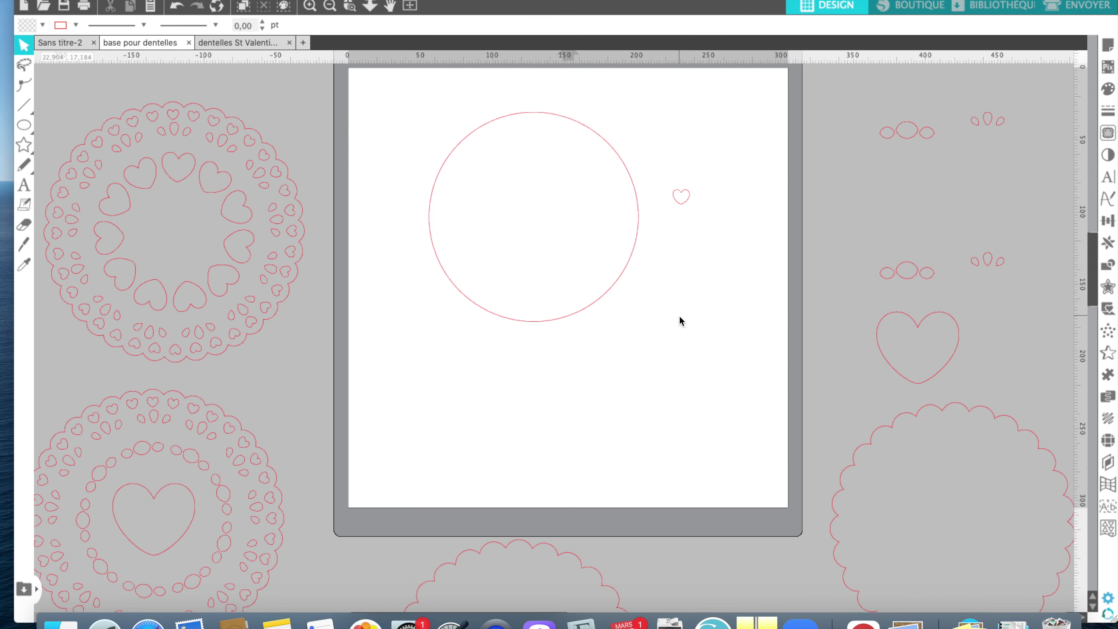
click(689, 198)
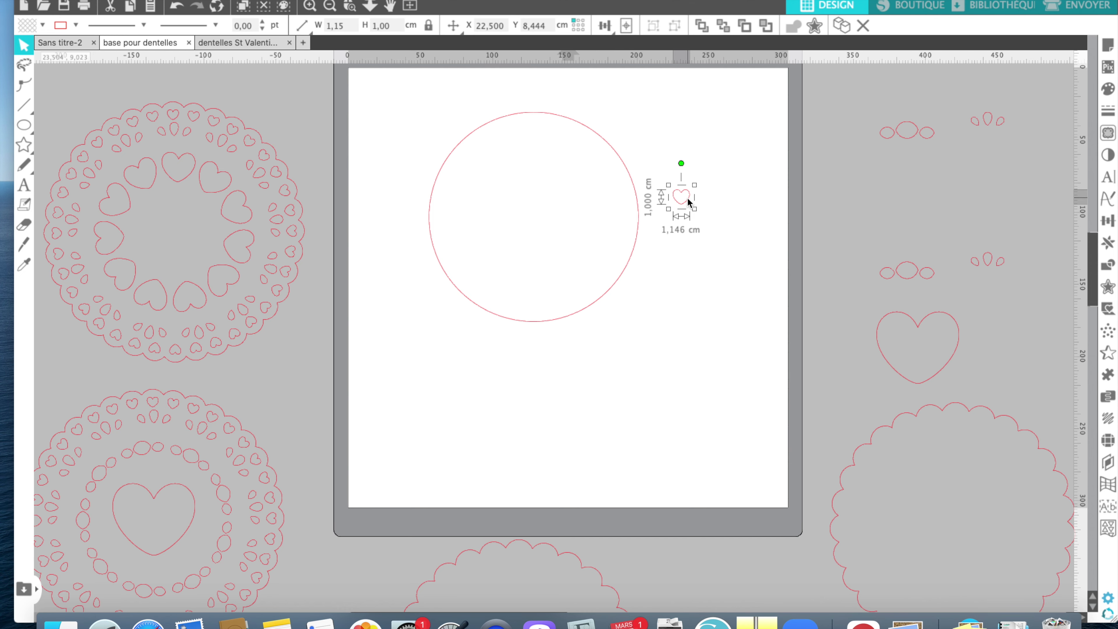
Replicate the 1 cm high heart along the 14,50 cm circle with the object-on-path option
click(1109, 246)
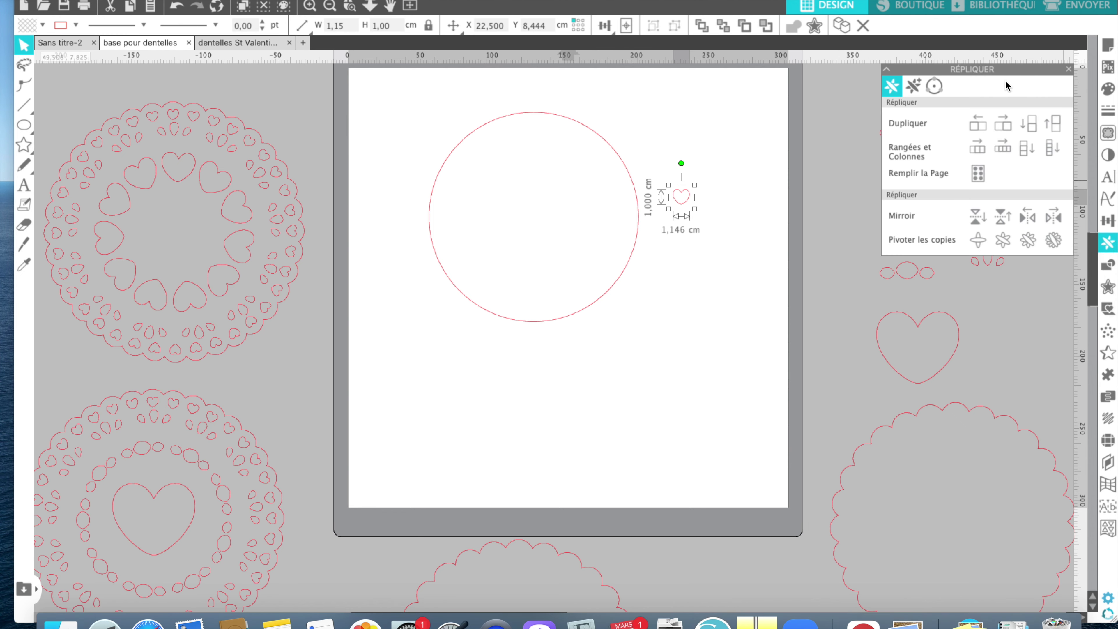
click(934, 85)
click(891, 123)
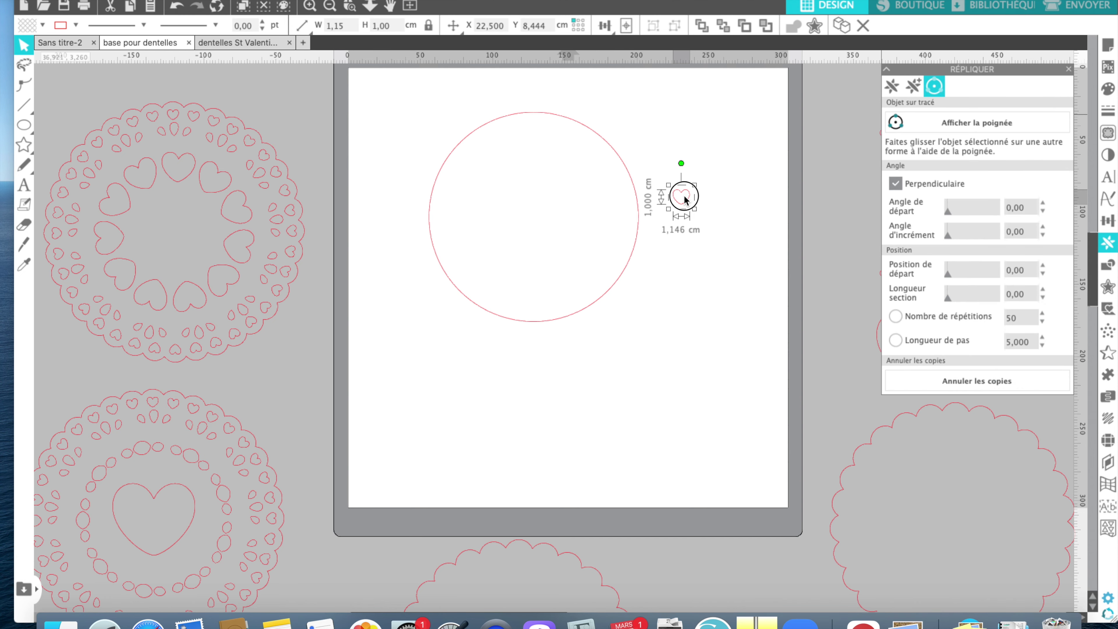
click(894, 127)
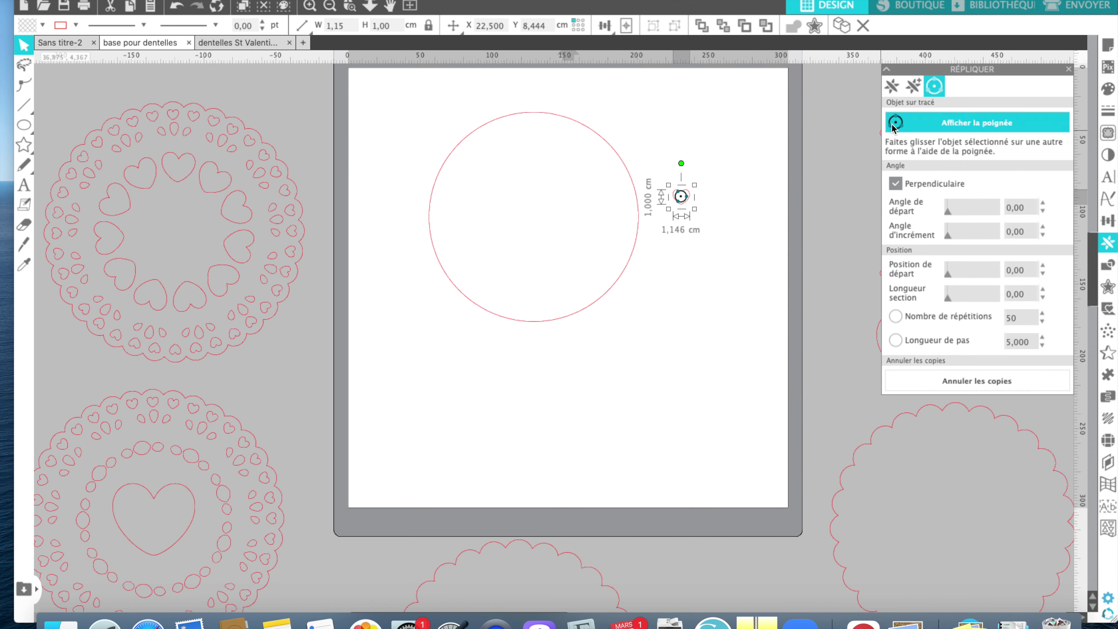
drag(681, 196, 540, 113)
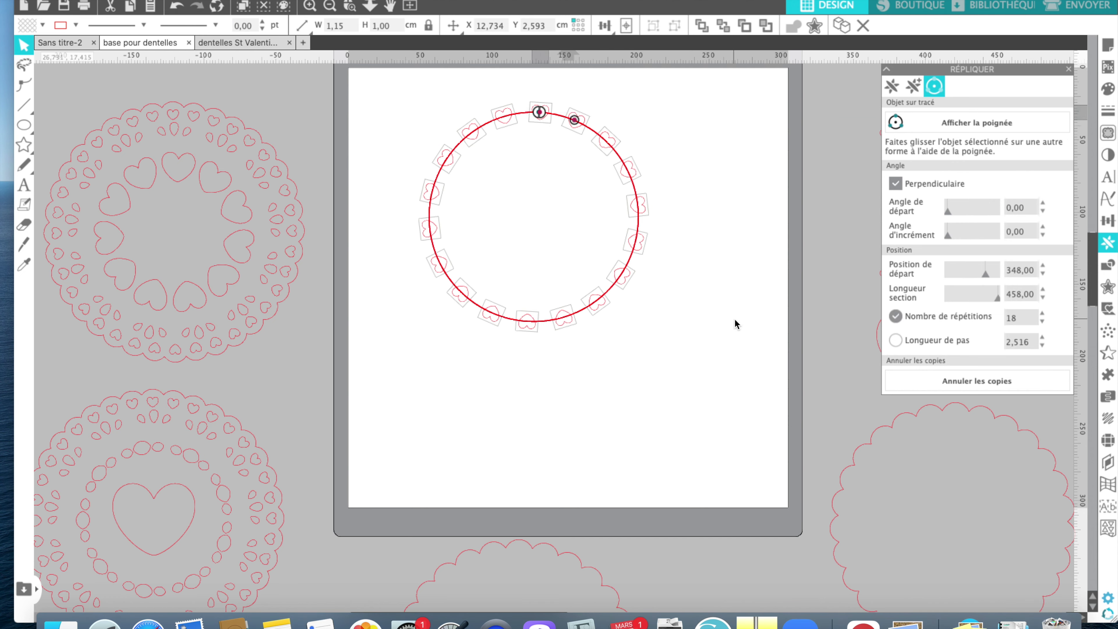
Set the heart repetitions to 22 and bring the scalloped outline up just beneath the heart ring
click(1043, 314)
click(1043, 313)
click(1042, 314)
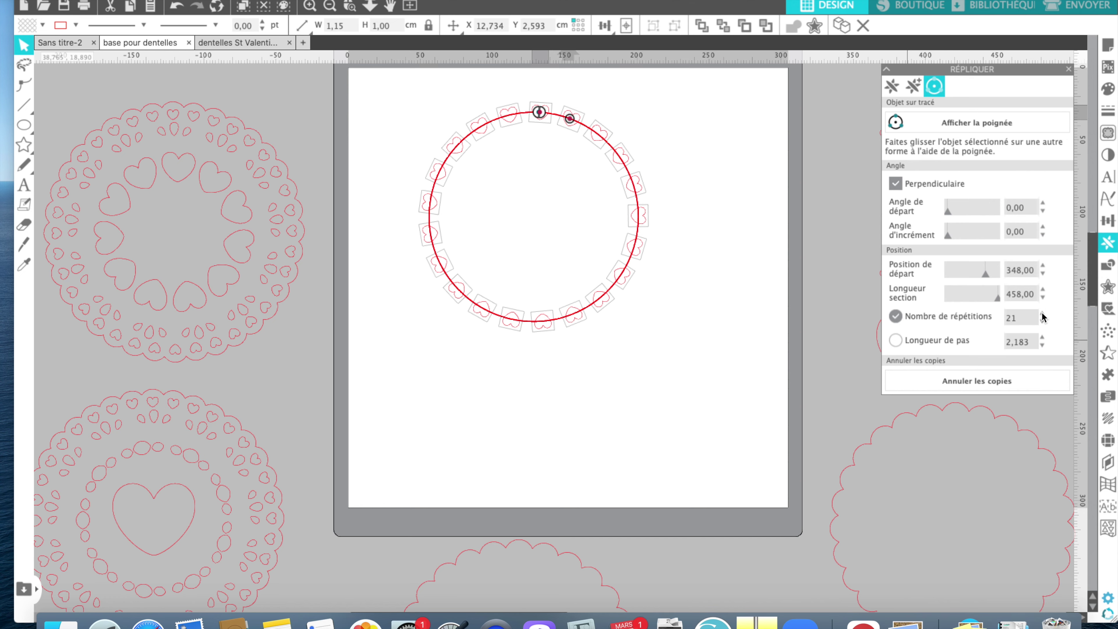
click(1043, 315)
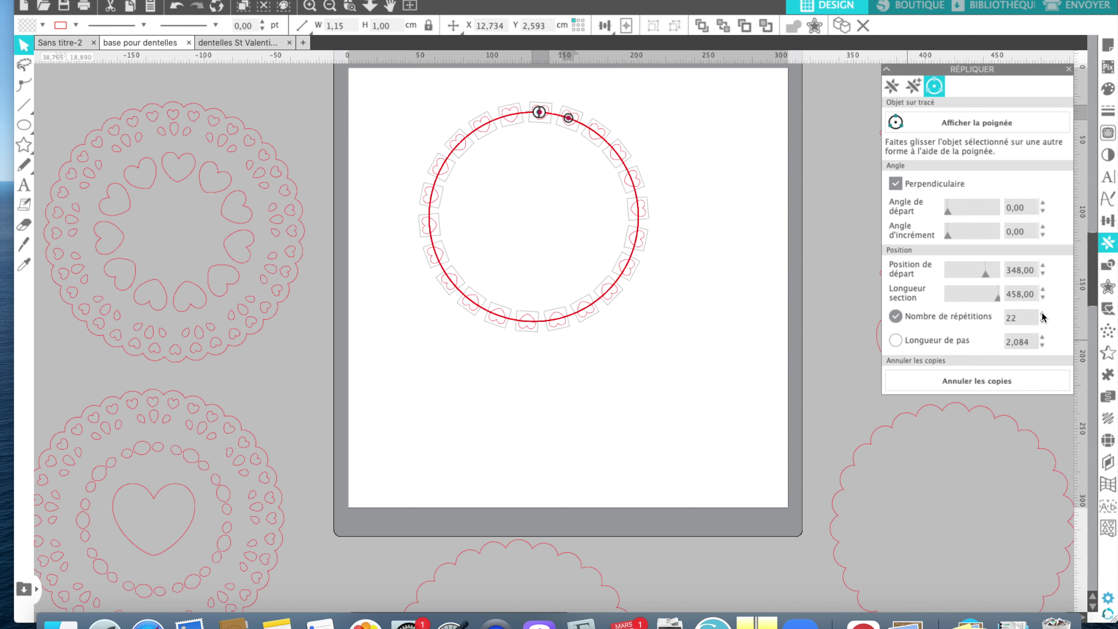
drag(583, 568, 580, 391)
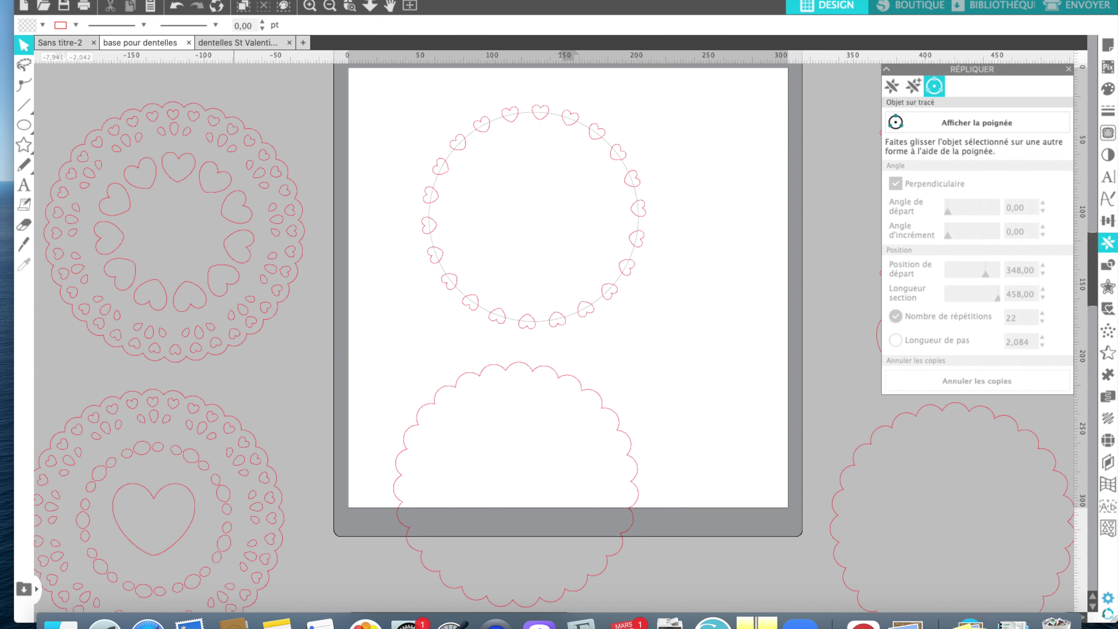
Undo the scalloped outline's move and the 22-heart replication
click(177, 6)
click(176, 6)
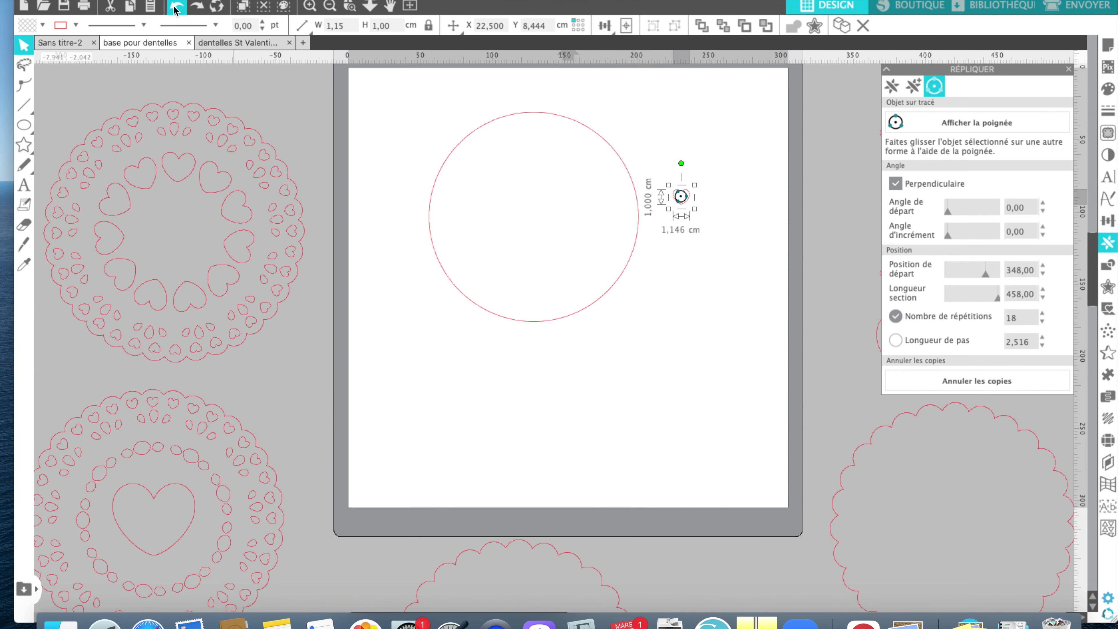
click(176, 6)
click(176, 6)
click(176, 6)
Shrink the heart to about 0,78 by 0,68 cm and replicate it along the 14,50 cm circle
drag(695, 209, 690, 204)
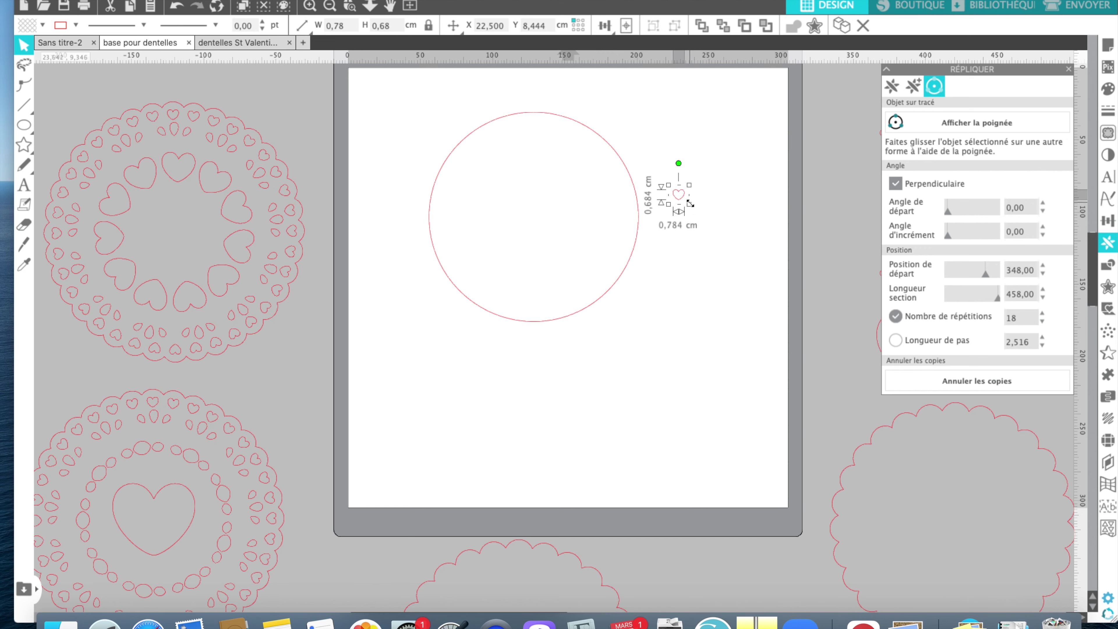
click(898, 127)
drag(679, 194, 506, 100)
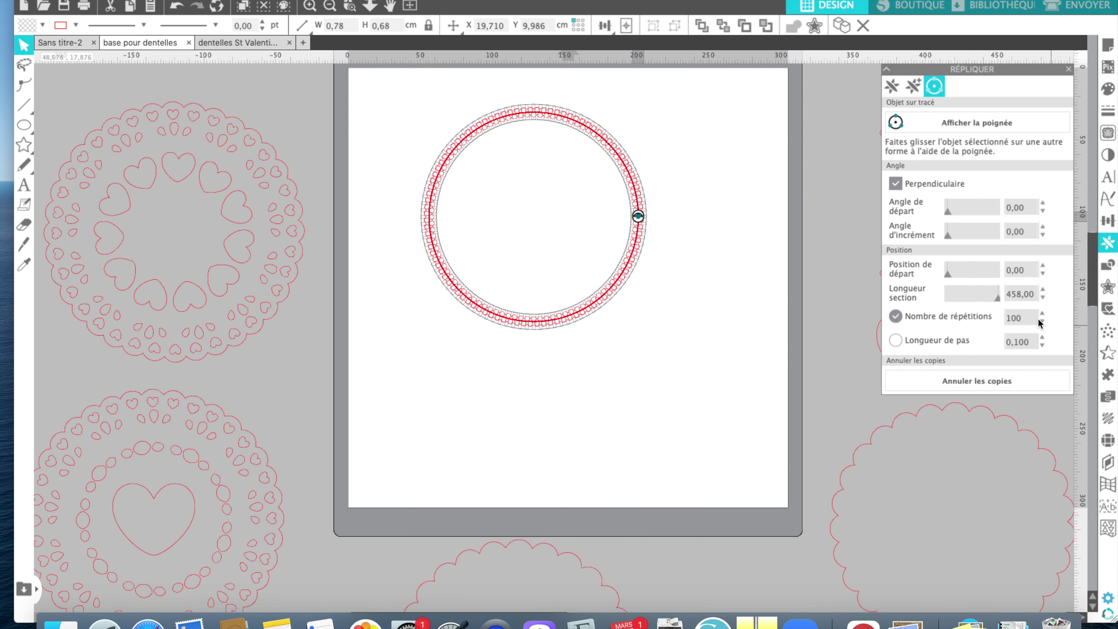
Set the number of heart repetitions to 24 and release the copies from the path
double_click(1022, 317)
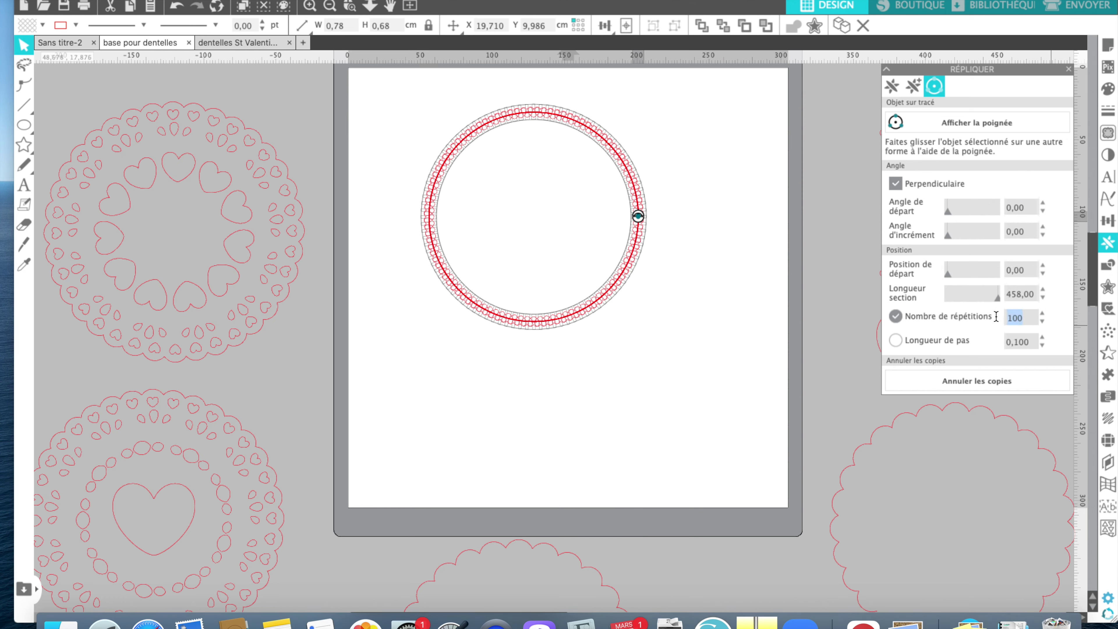
text(40)
key(Return)
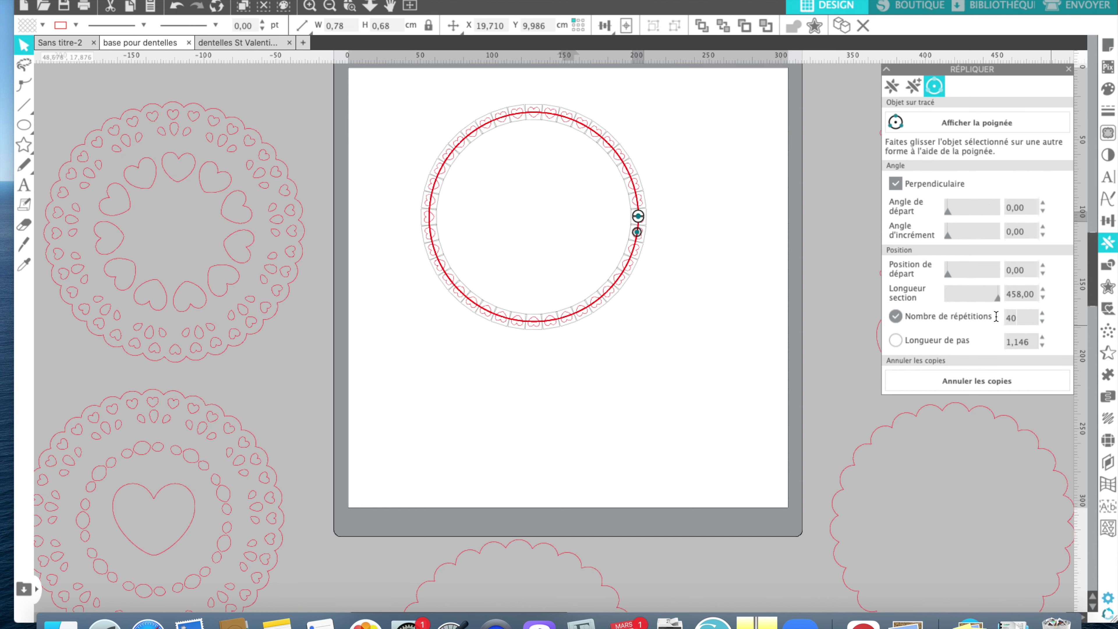
click(1042, 321)
click(1042, 322)
click(1042, 321)
click(1042, 322)
click(1042, 322)
click(1042, 322)
click(1041, 322)
click(1042, 322)
click(1042, 322)
click(1042, 322)
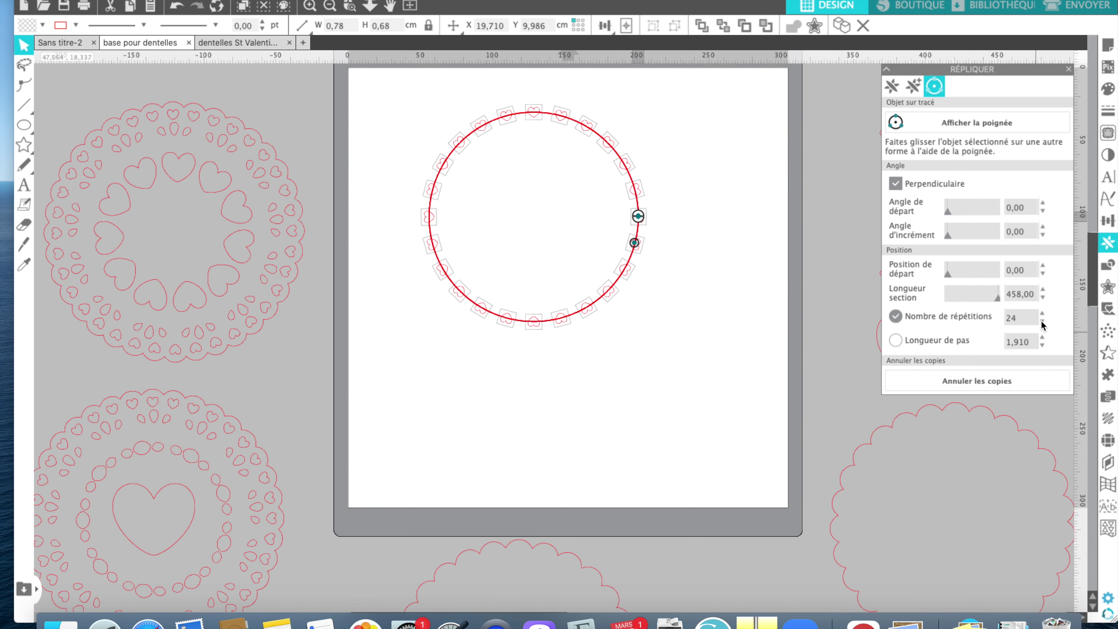
click(990, 386)
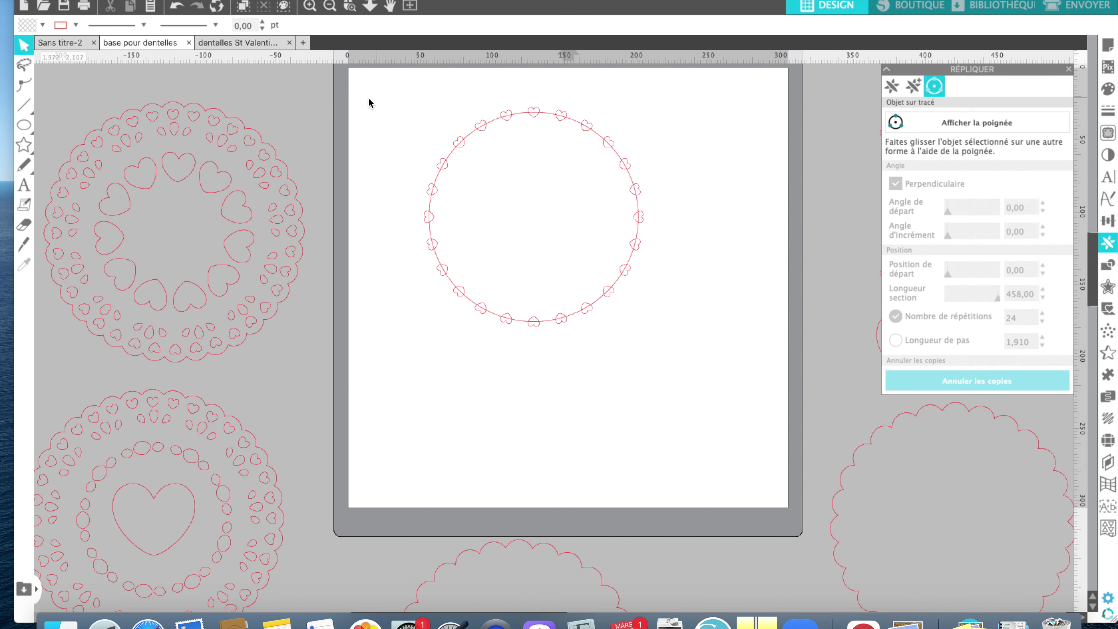
Delete the 14,50 cm guide circle and combine all the hearts of the ring into one compound path
click(522, 119)
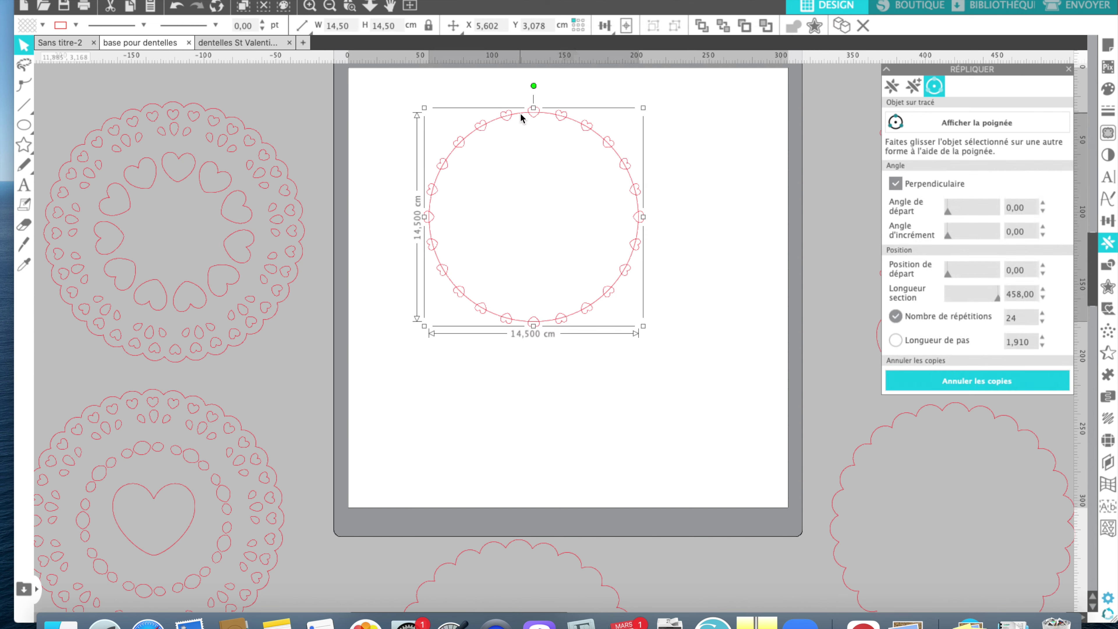
click(521, 118)
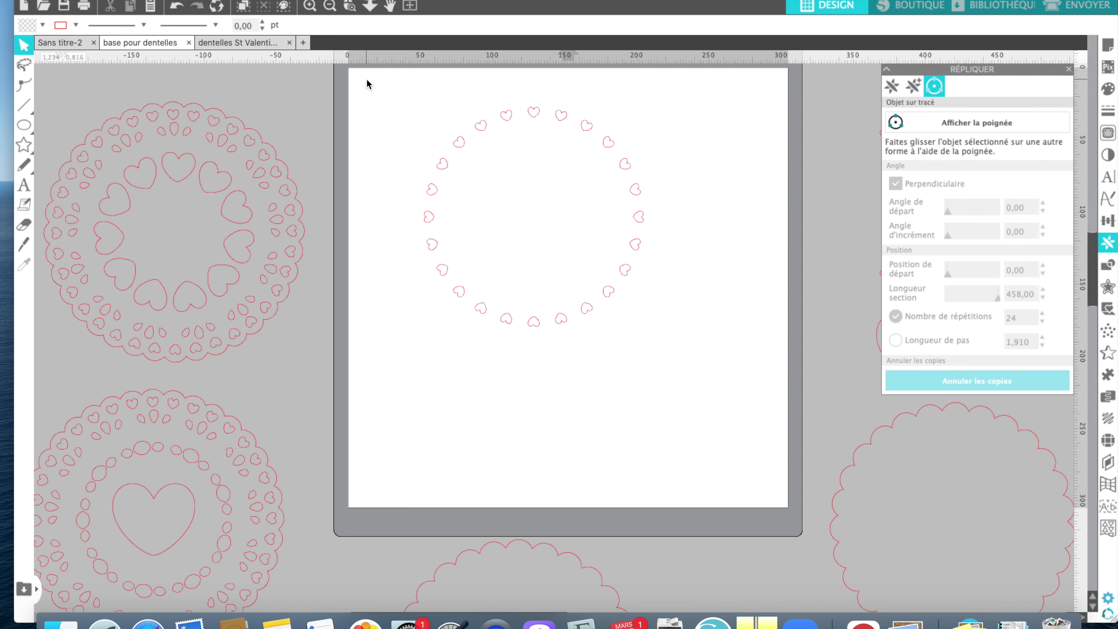
drag(356, 80, 767, 404)
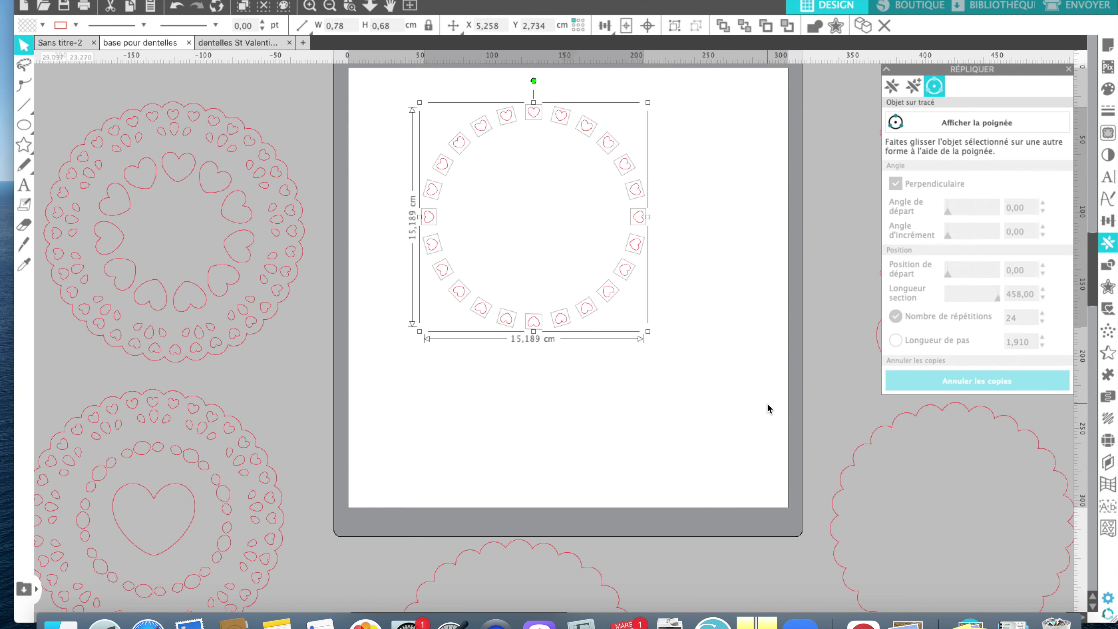
right_click(715, 162)
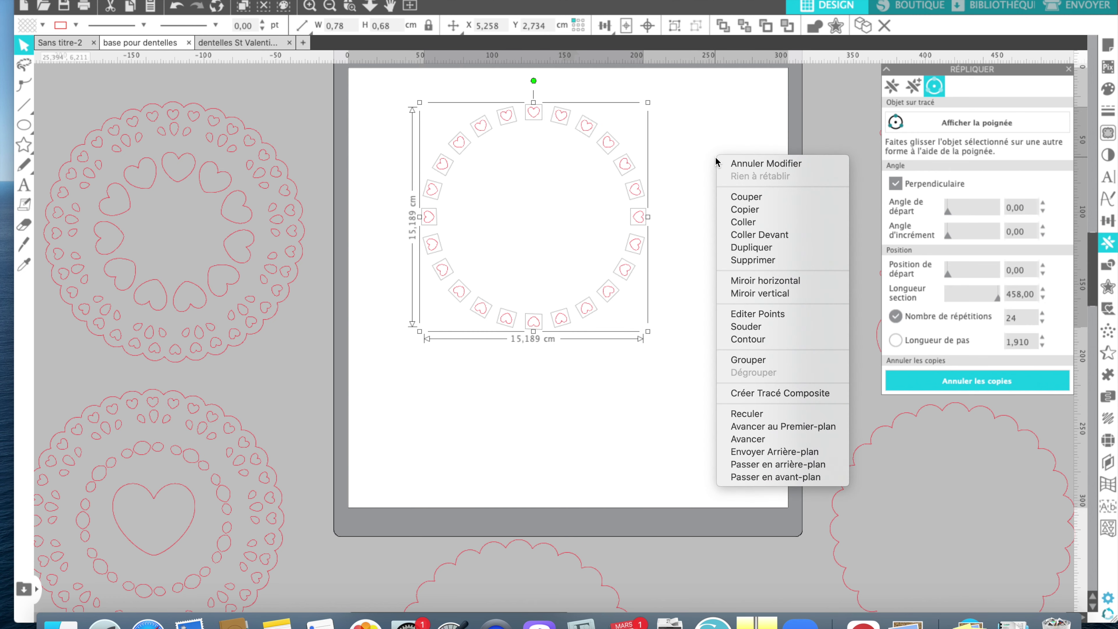
click(732, 396)
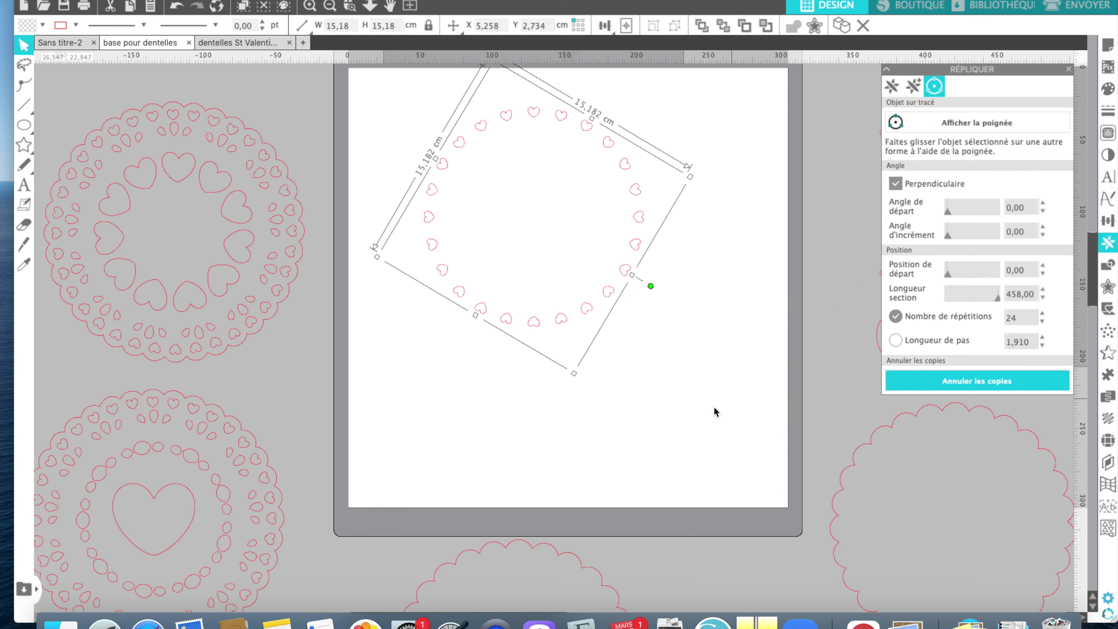
Centre the scalloped outline from below the page on the heart ring and combine both into one compound path
drag(539, 546, 565, 379)
click(566, 381)
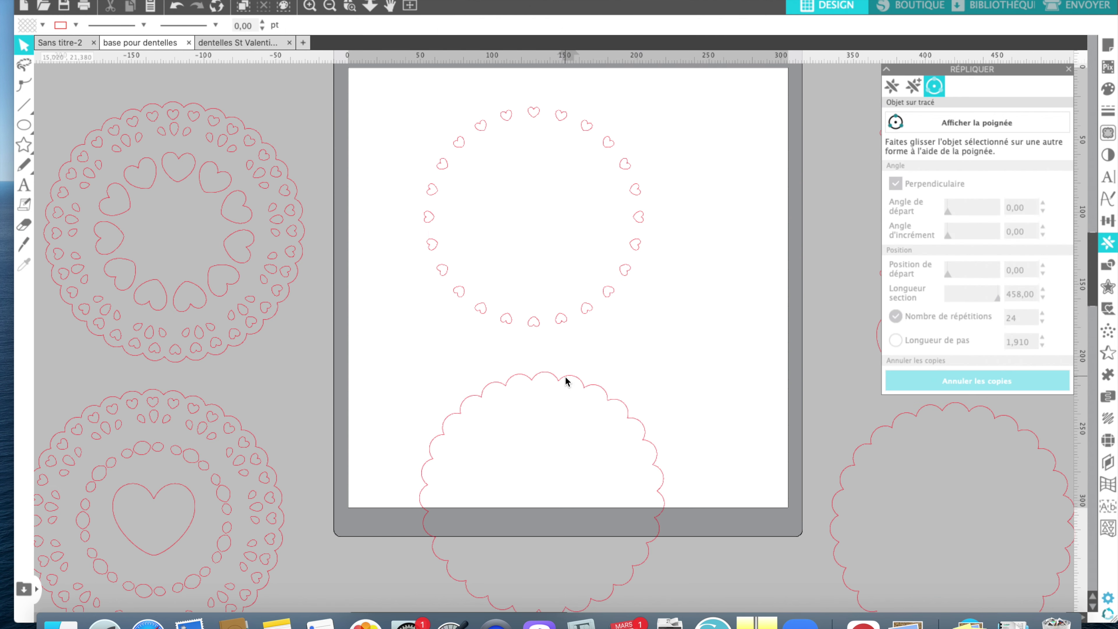
drag(566, 382, 582, 194)
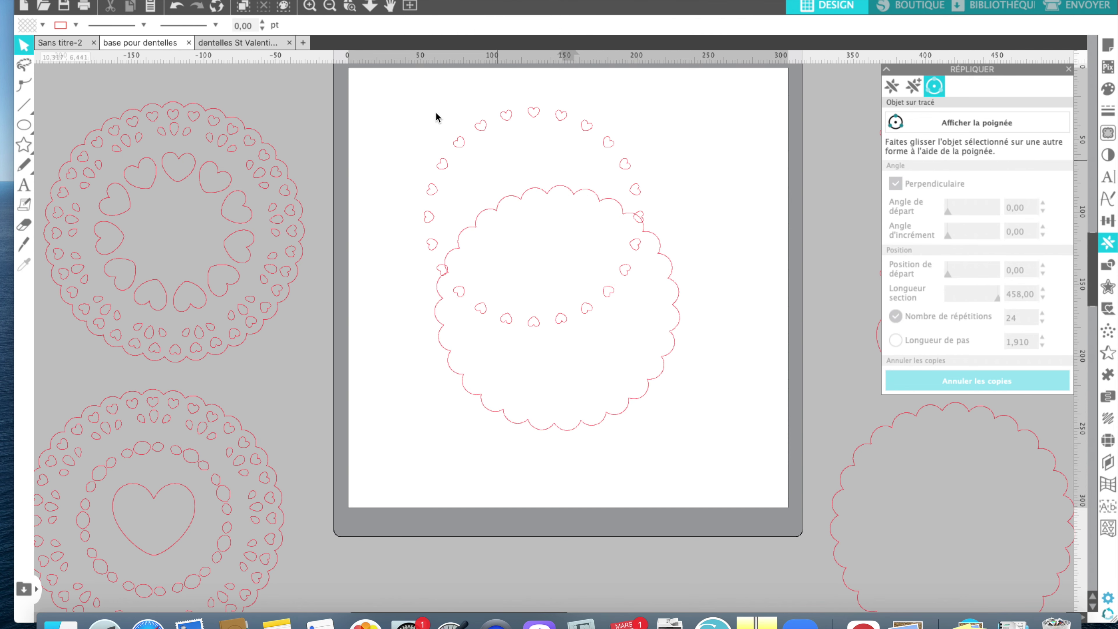
drag(367, 84, 729, 522)
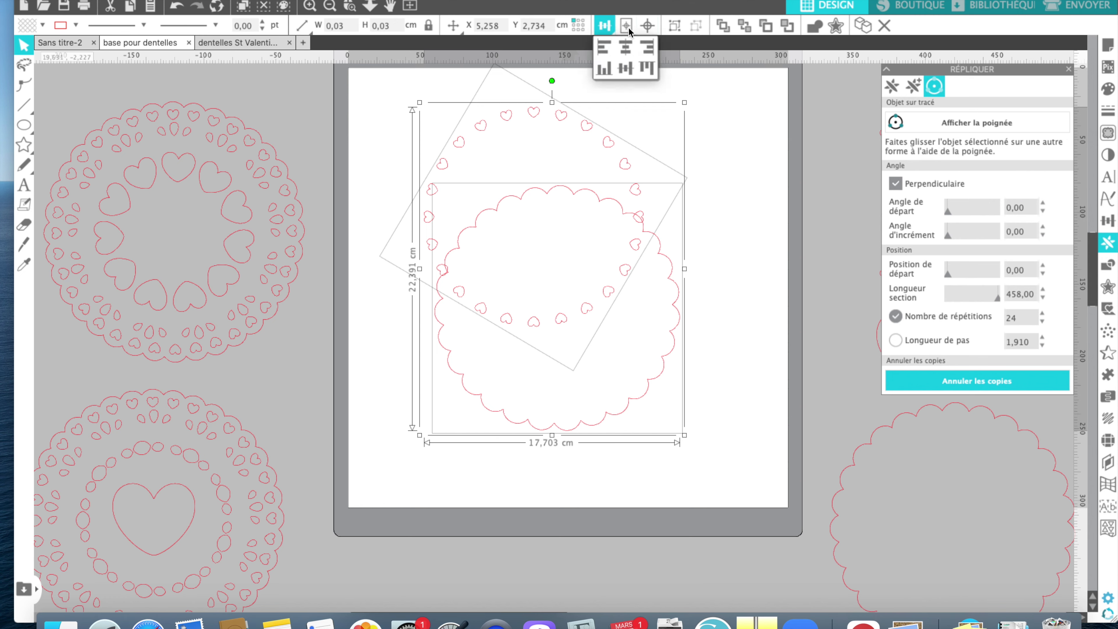
click(647, 27)
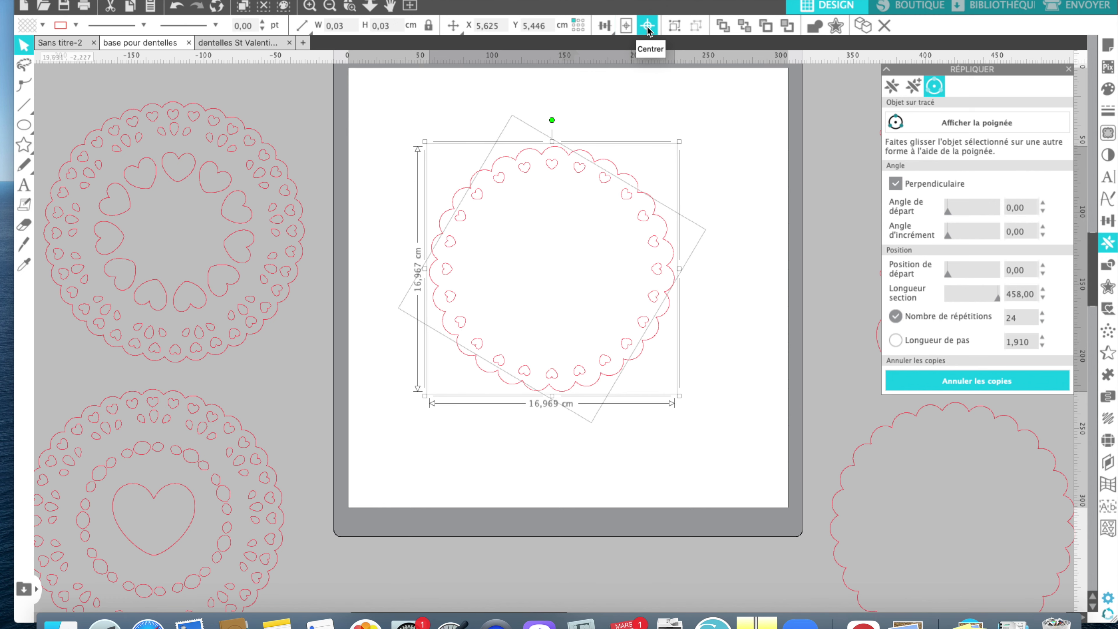
right_click(581, 161)
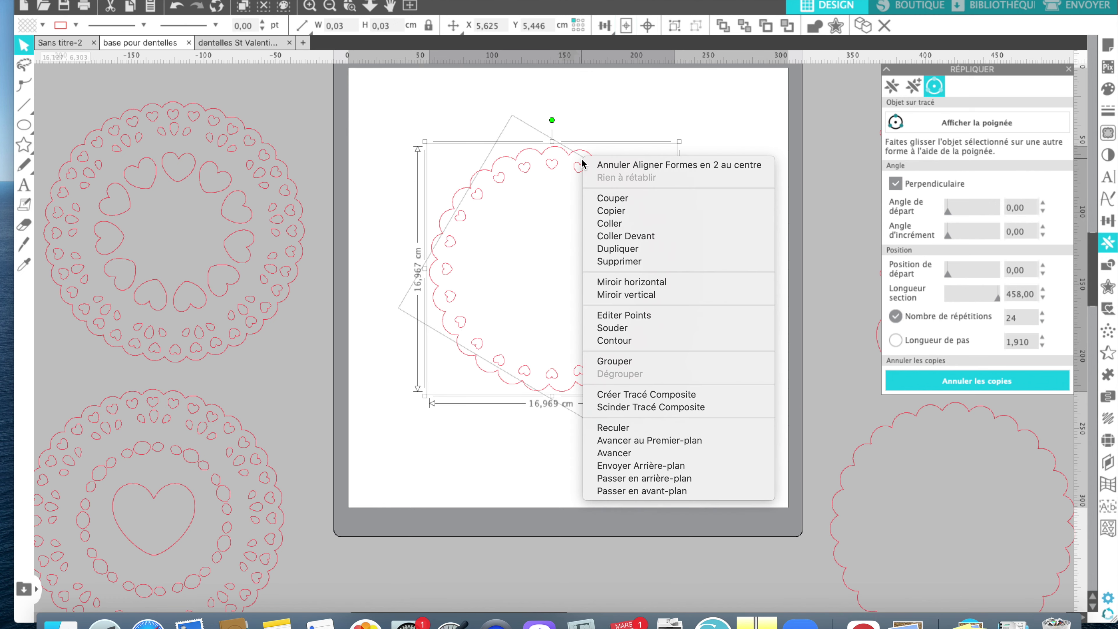
click(594, 398)
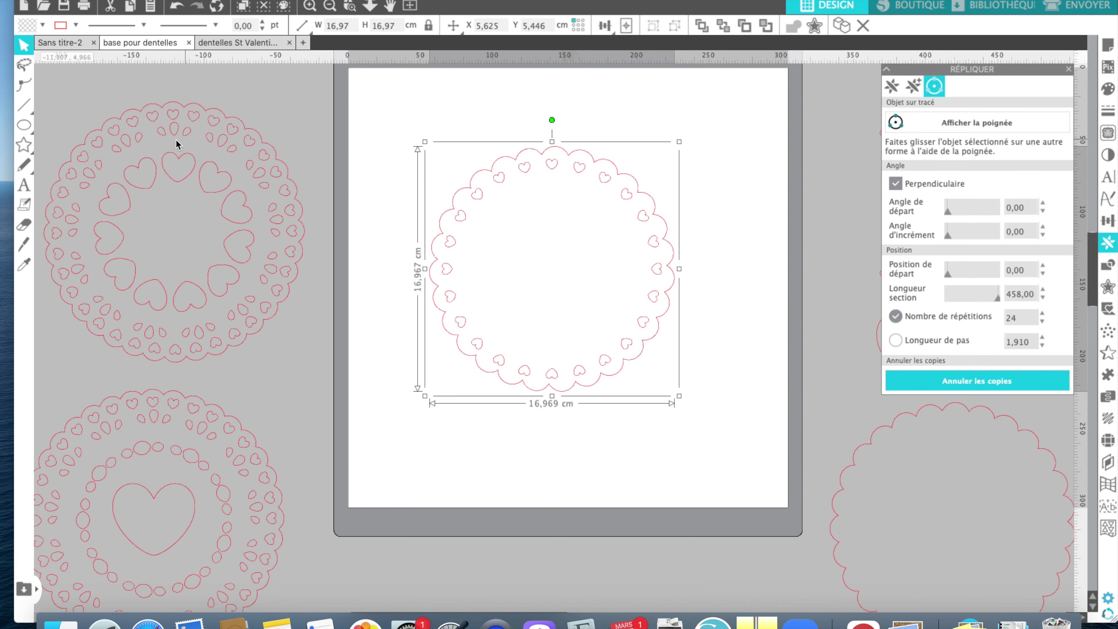
Draw a circle about 12,29 cm in diameter inside the heart ring and move it up beside the doily
click(25, 128)
click(84, 125)
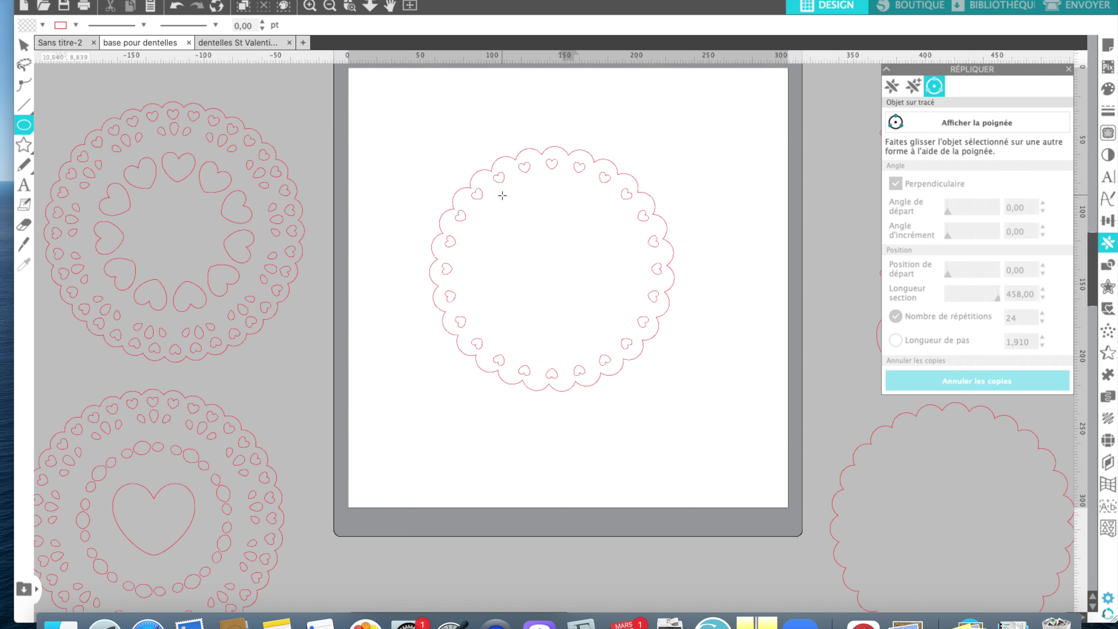
drag(498, 192, 673, 377)
drag(661, 317, 771, 220)
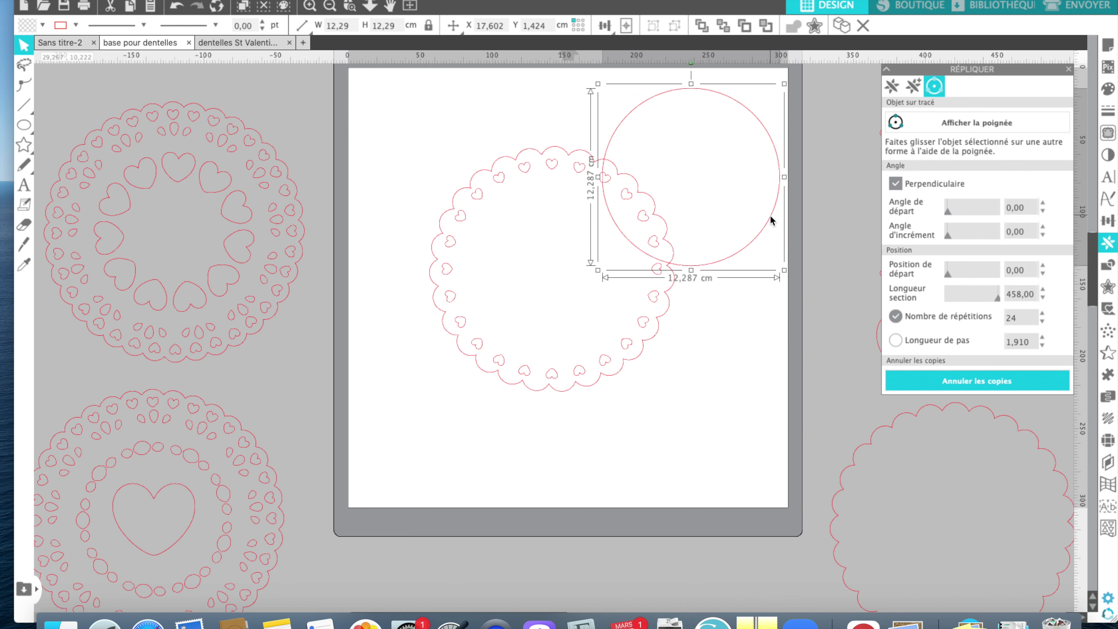
Park the scalloped heart doily at the page's lower edge, then centre the new circle on the page and set its diameter to 12,00 cm
click(622, 409)
drag(621, 406, 617, 627)
click(593, 248)
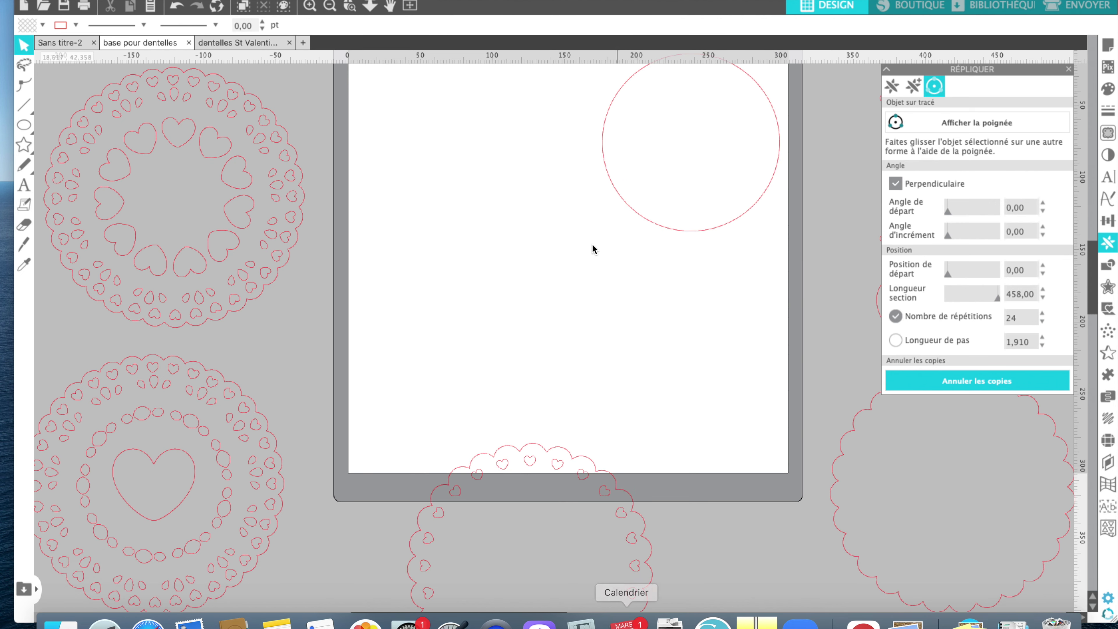
drag(650, 226, 537, 315)
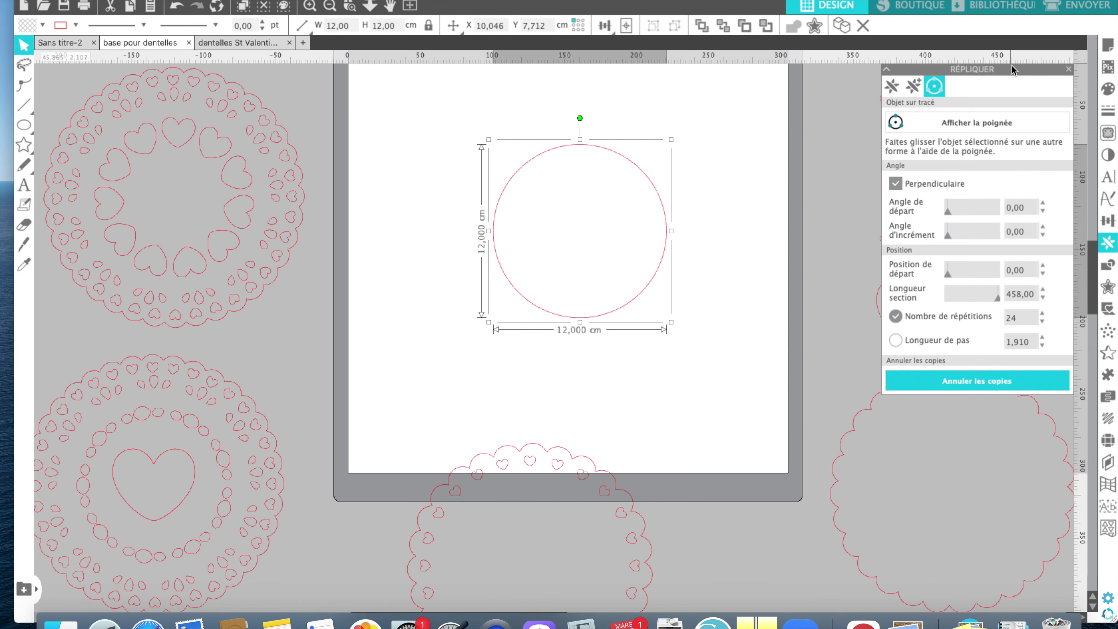
Move the replicate settings clear of the spare ornaments and bring the upper three-petal ornament onto the page above the 12,00 cm circle
drag(1012, 77, 998, 299)
drag(991, 97, 676, 142)
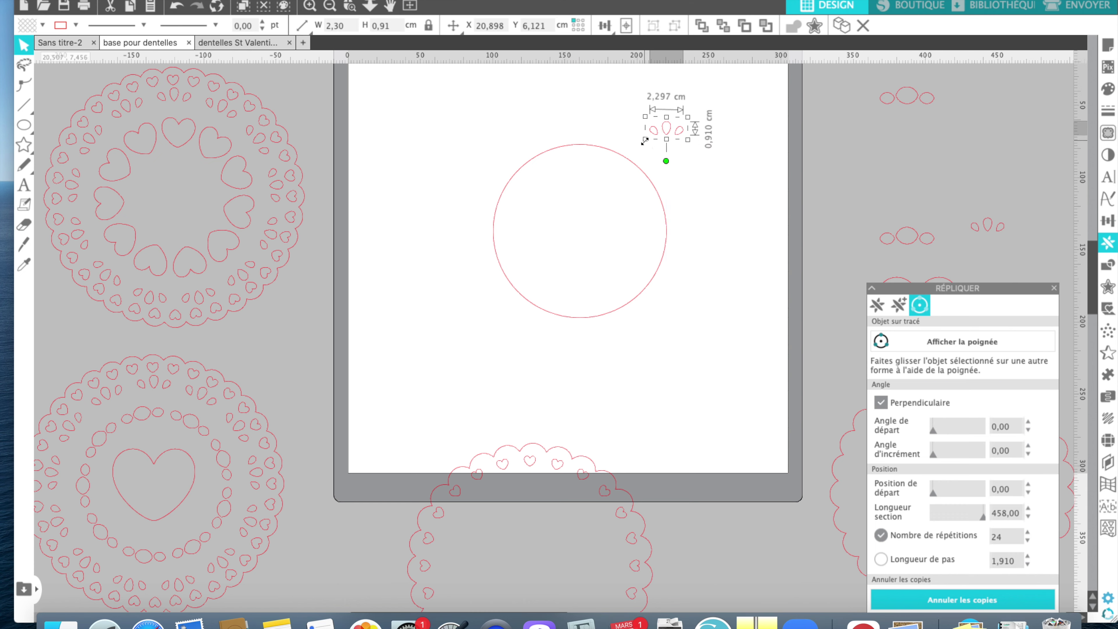
Shrink the three-petal ornament to about 1,72 cm wide and replicate it along the 12,00 cm circle with 14 repetitions, releasing the copies
drag(645, 141, 653, 138)
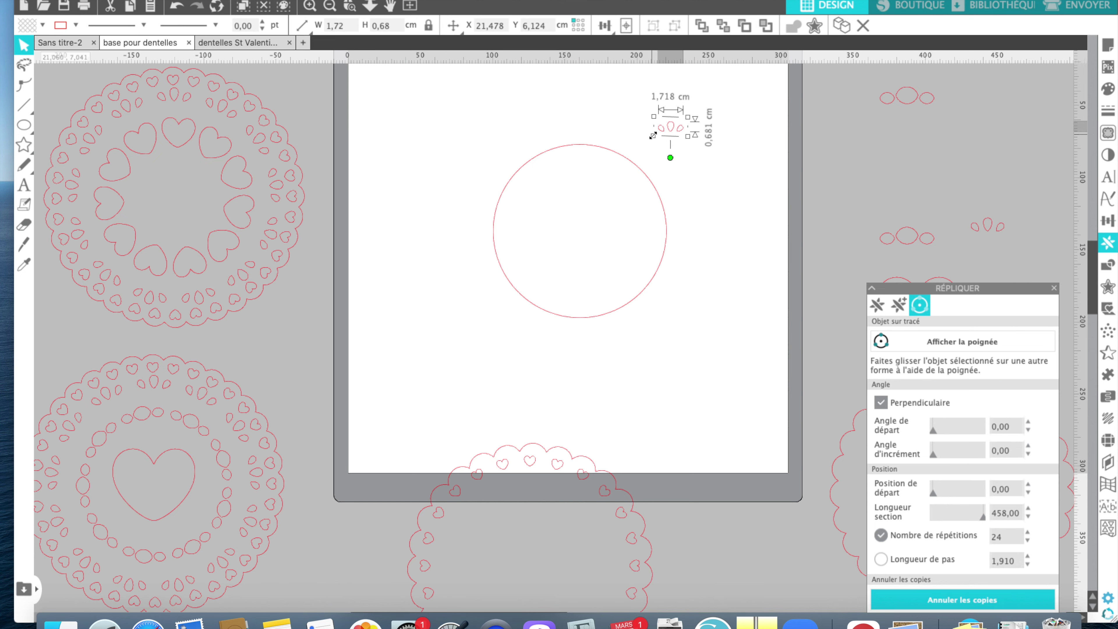
click(882, 344)
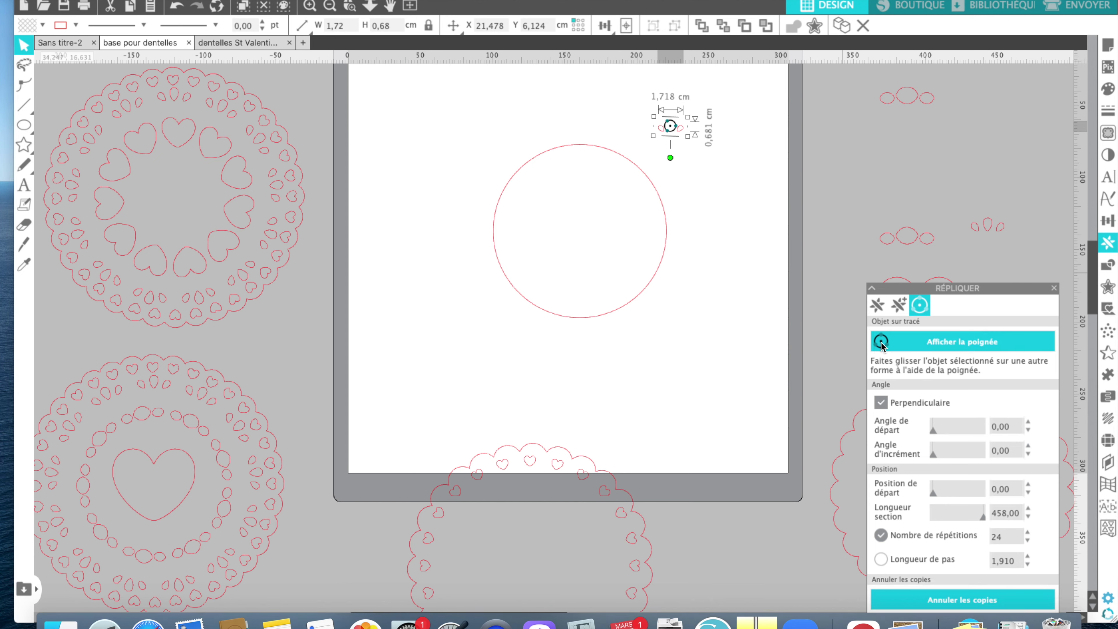
drag(670, 126, 568, 144)
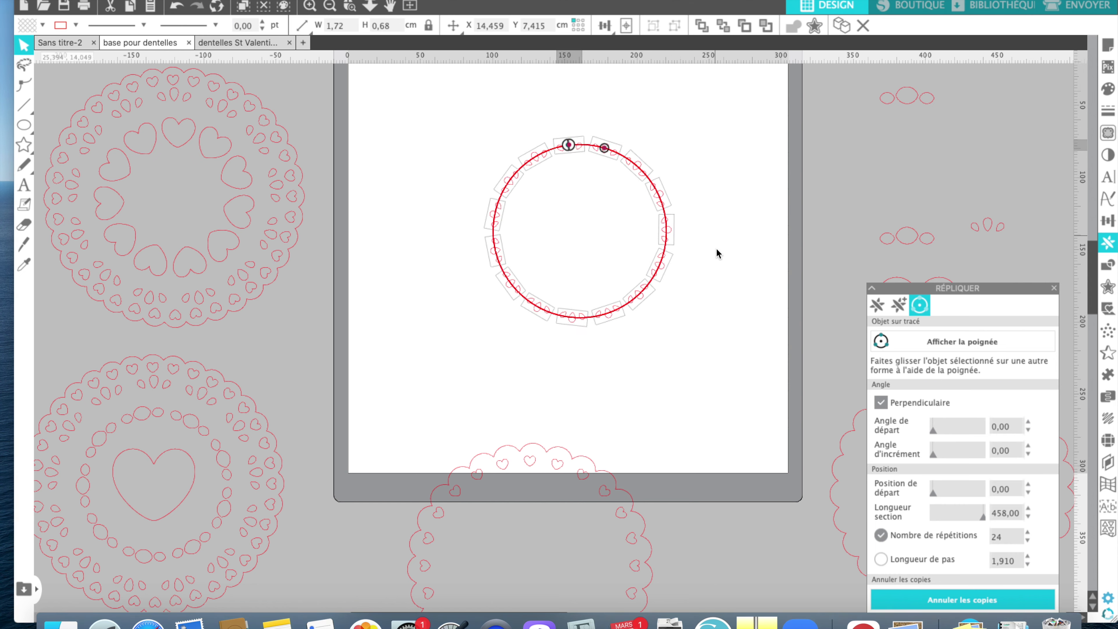
click(1028, 541)
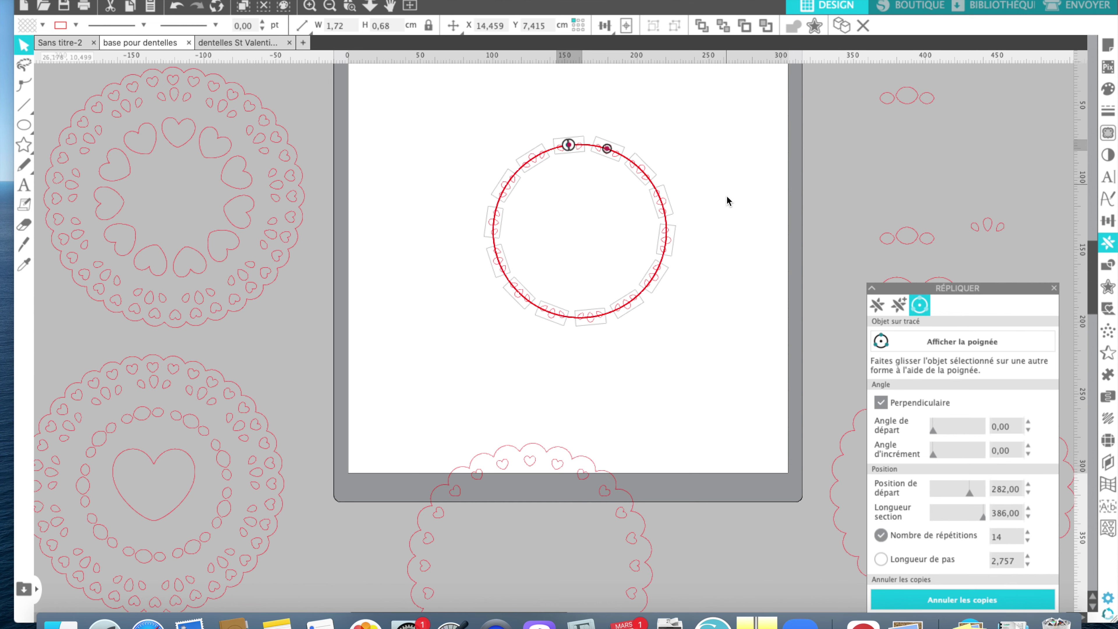
click(913, 602)
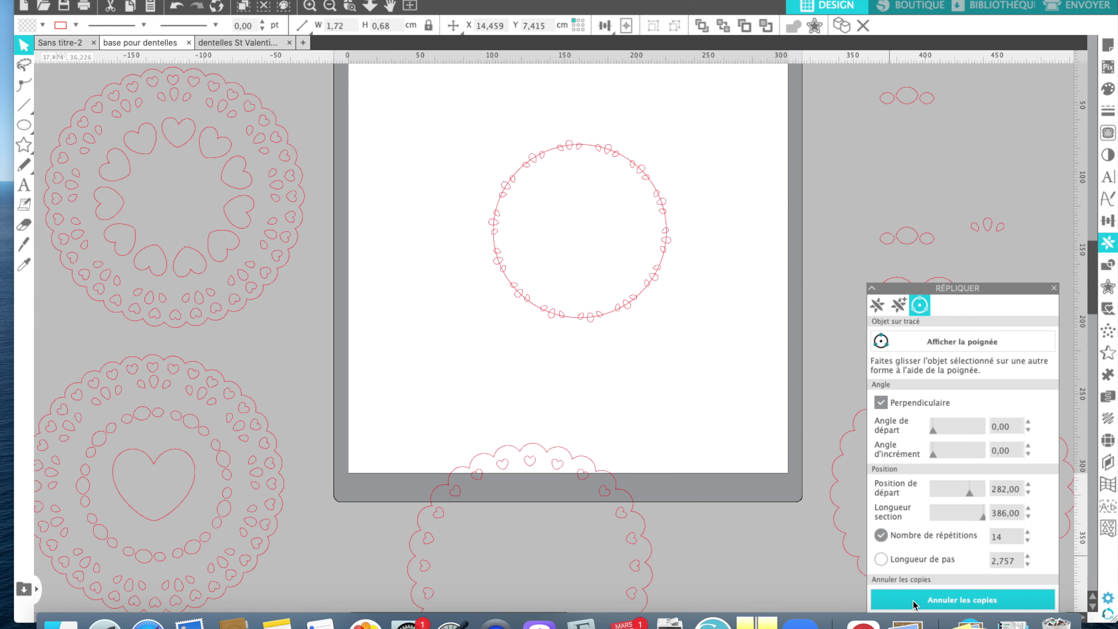
Delete the 12,00 cm guide circle, keeping the ring of petal ornaments
click(641, 296)
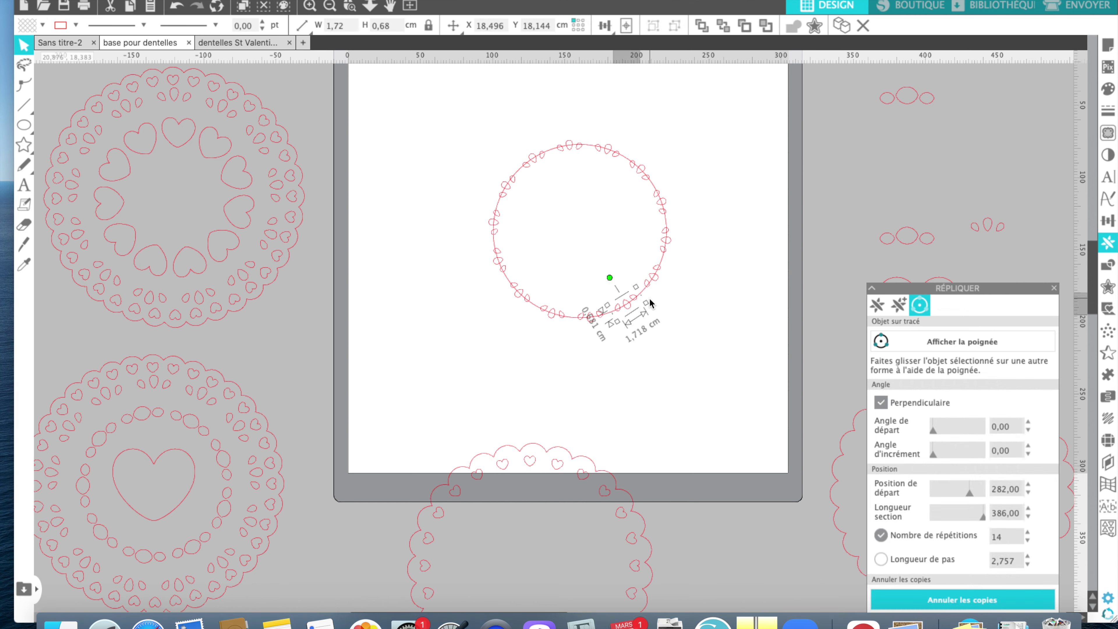
click(644, 295)
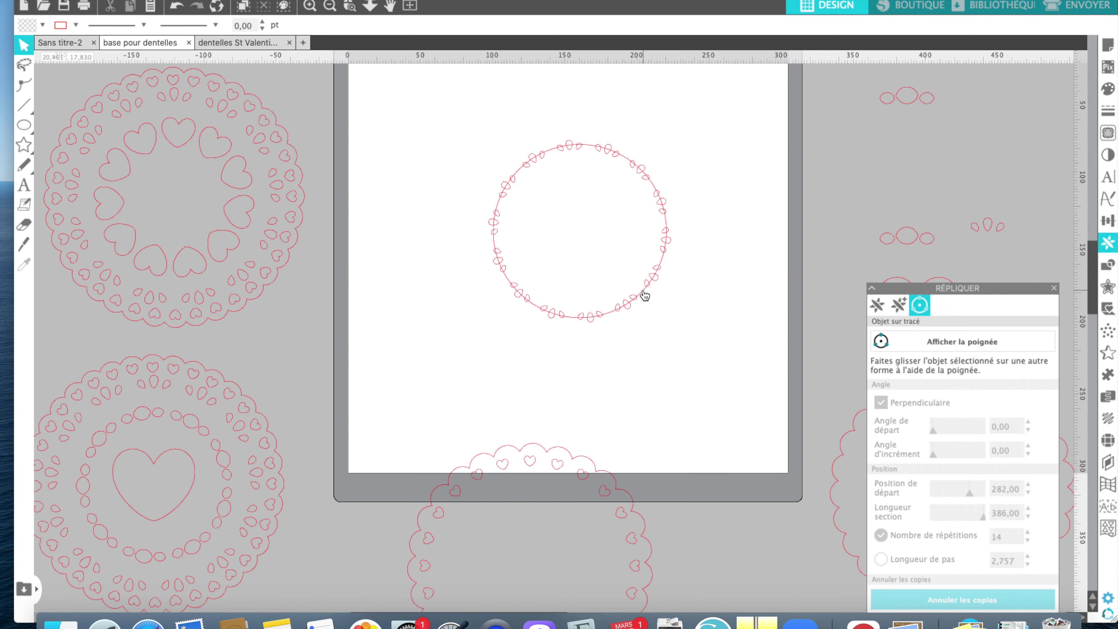
click(643, 294)
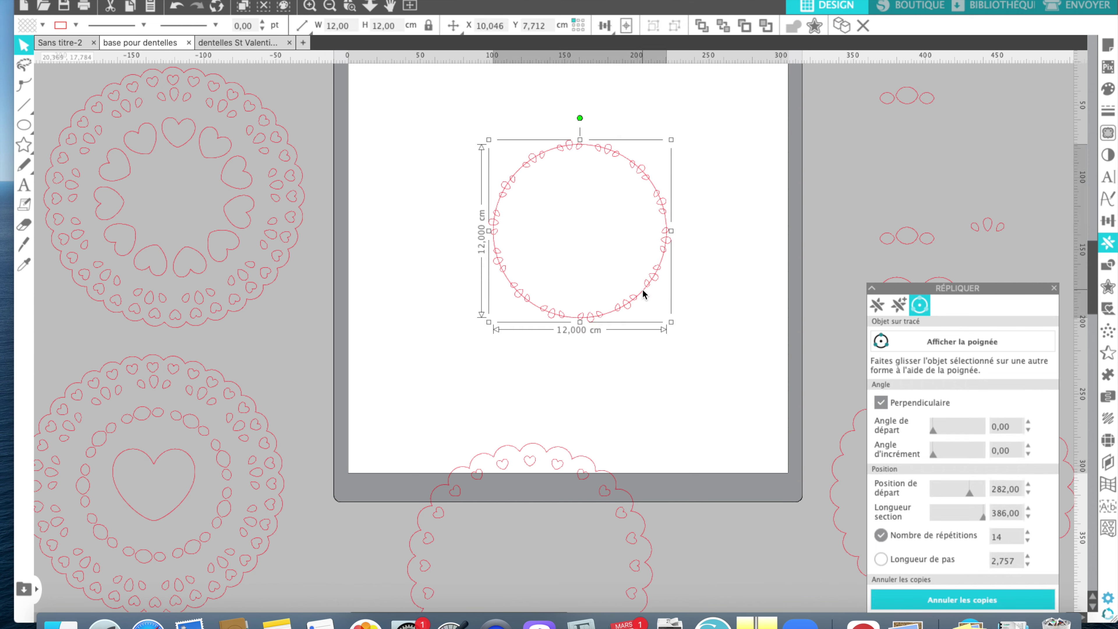
key(Delete)
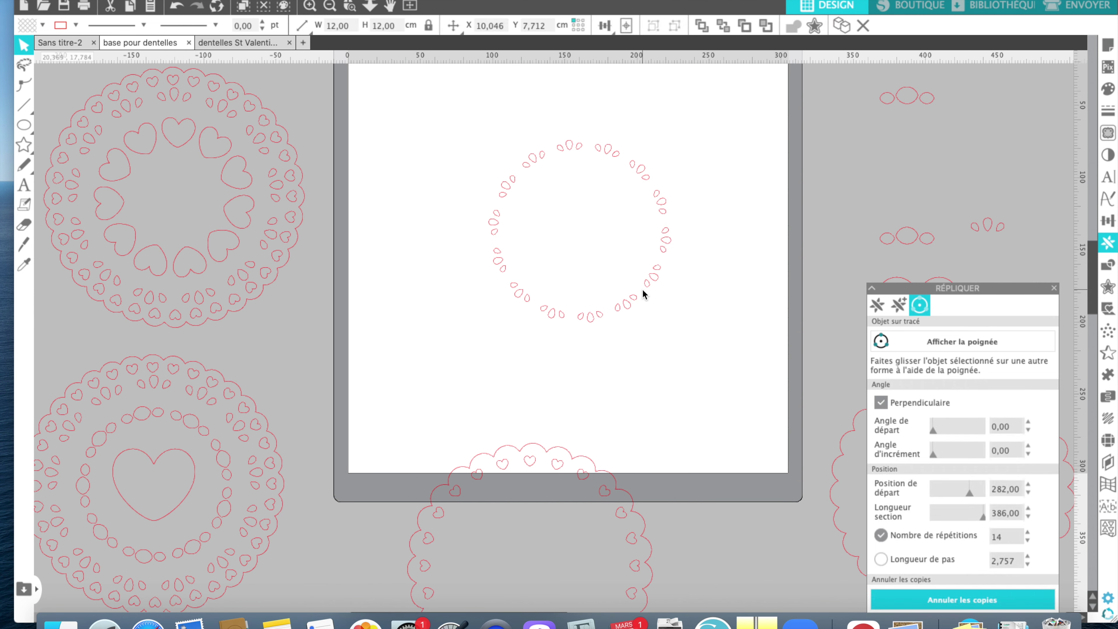
Combine all the petal ornaments of the ring into one compound path and put a copy of the ring beside the page
drag(418, 104, 761, 380)
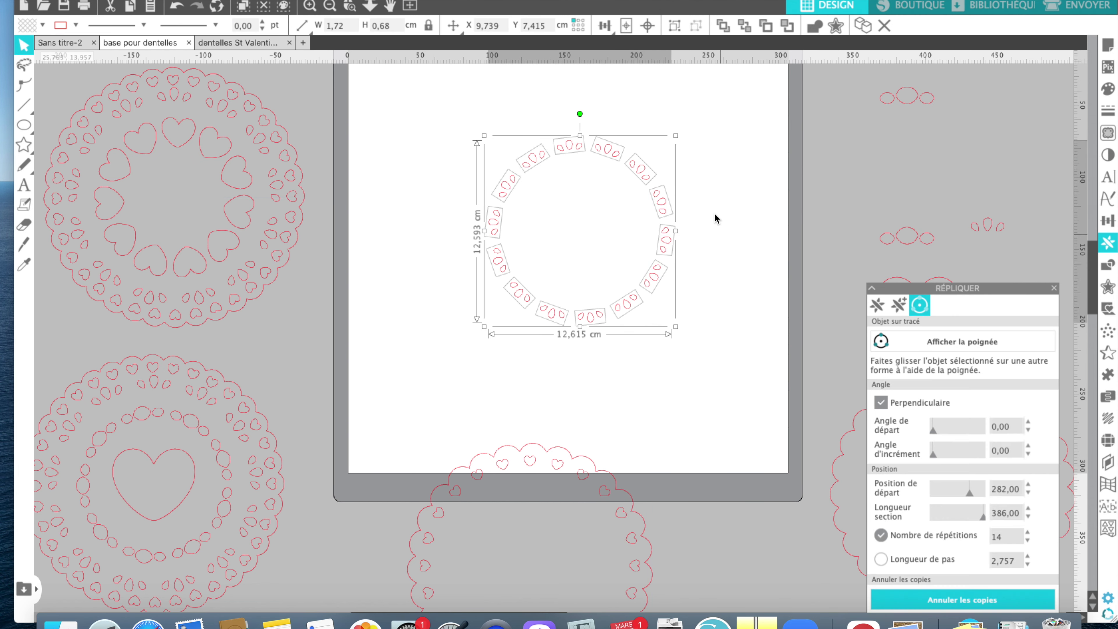
right_click(718, 182)
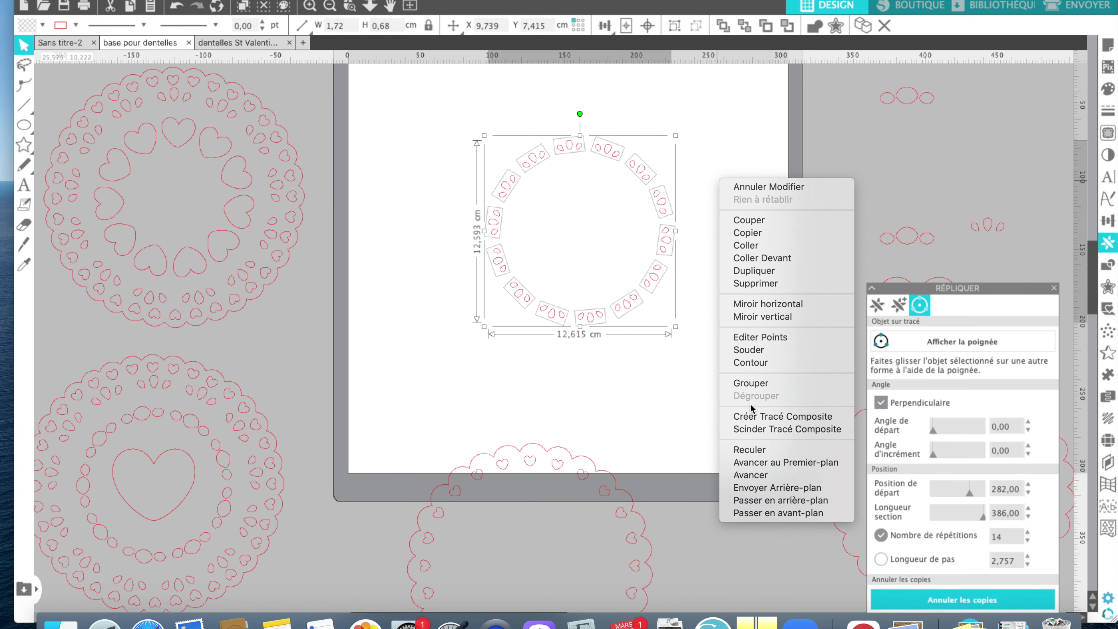
click(754, 417)
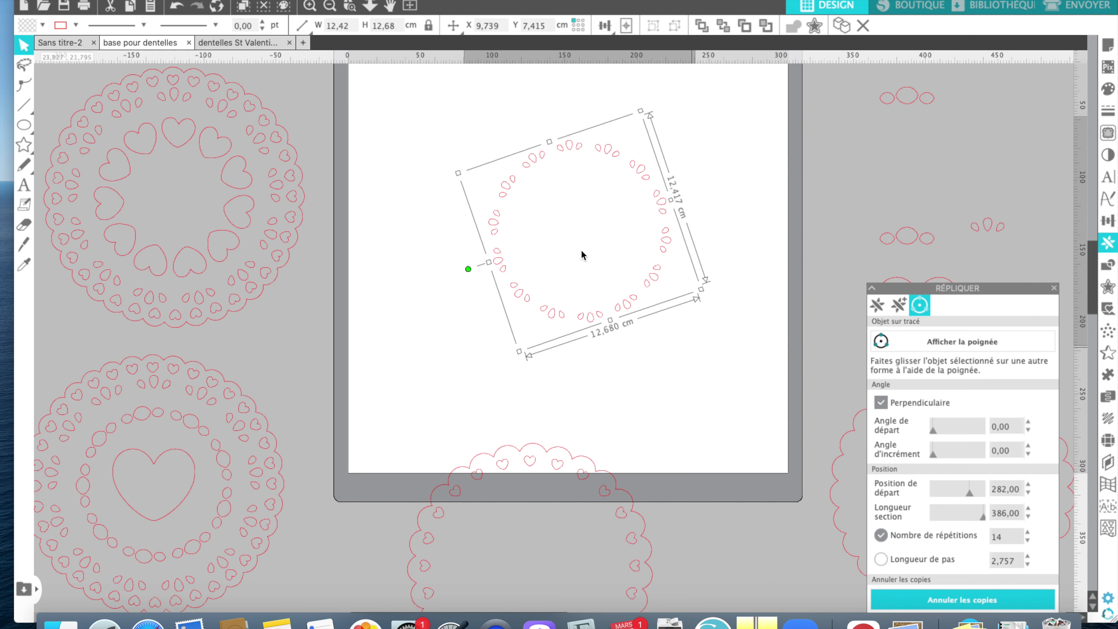
click(411, 6)
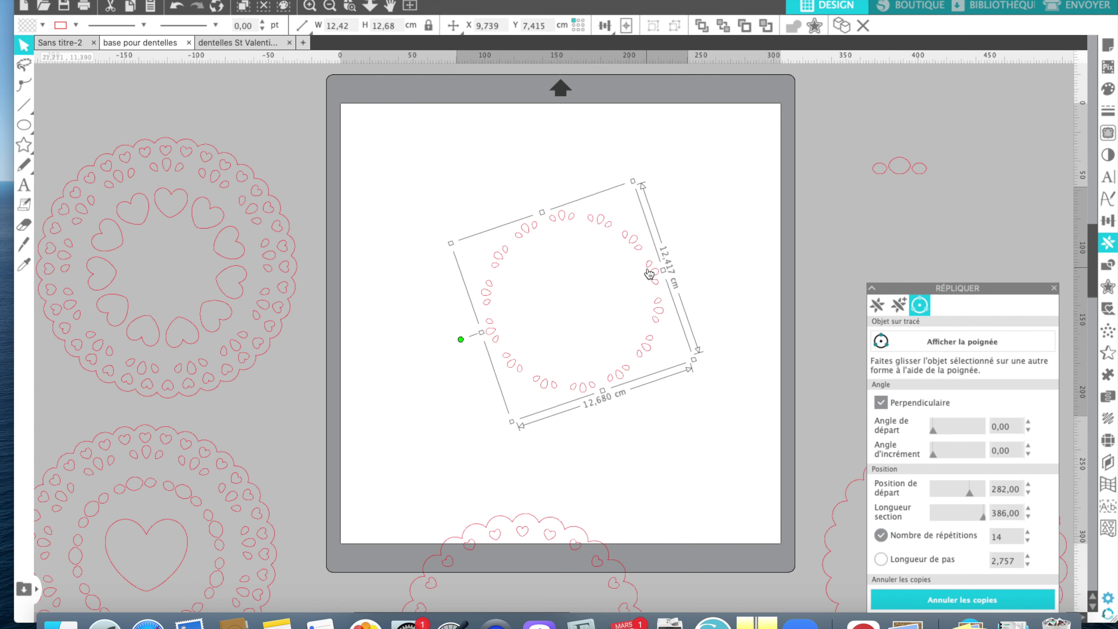
drag(649, 274, 1012, 162)
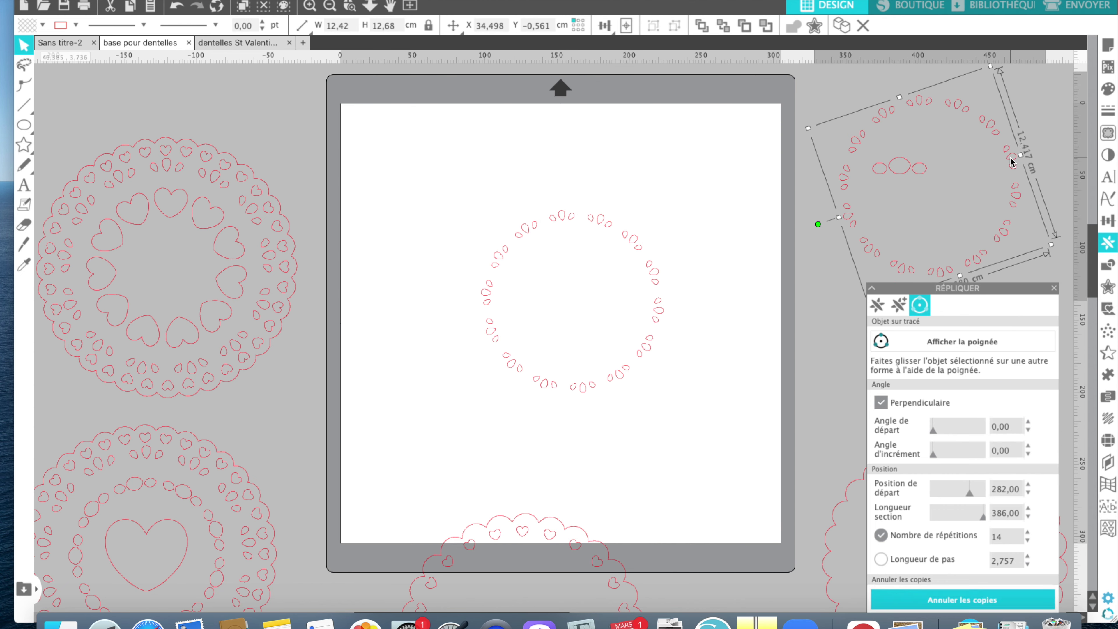
Bring the scalloped heart doily around the petal ring, centre both on each other and combine them into one compound path
scroll(697, 400, down, 5)
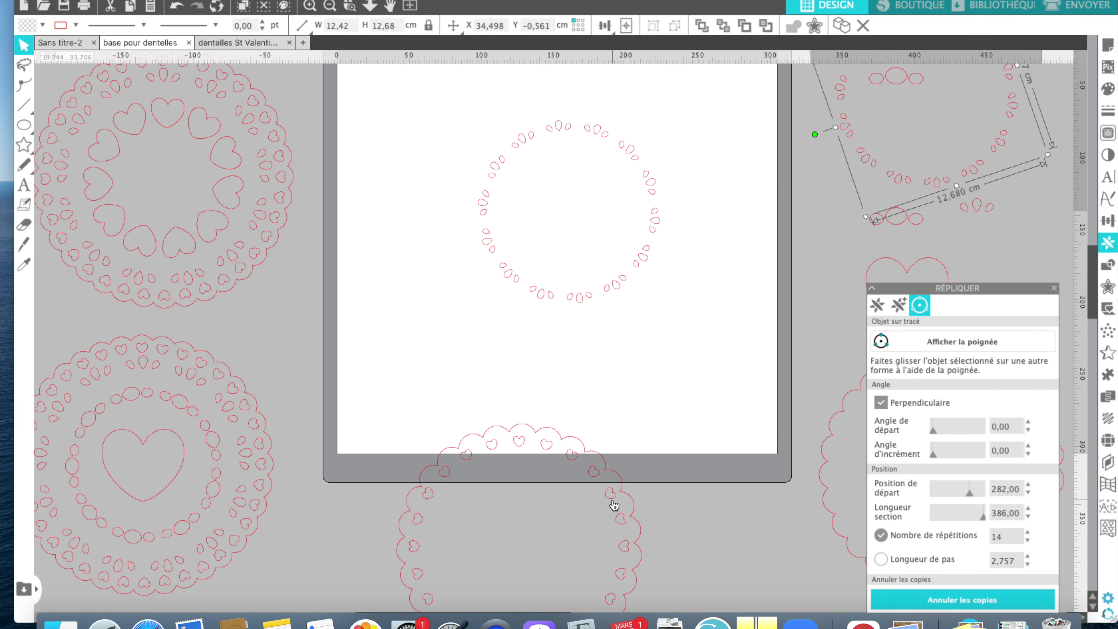
drag(614, 505, 668, 170)
drag(395, 106, 723, 382)
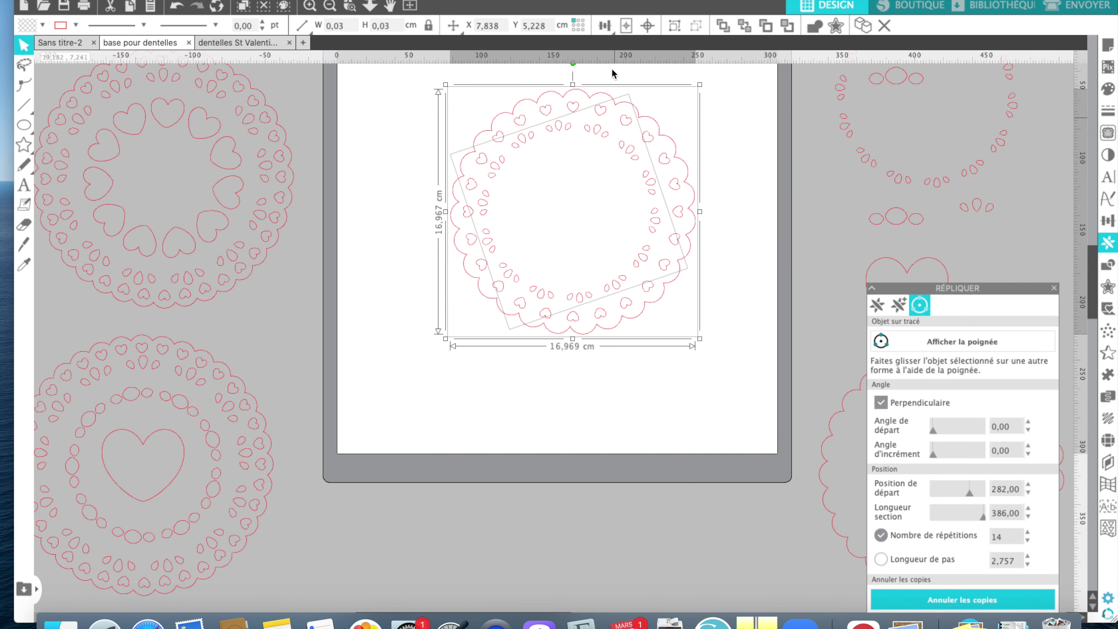
click(649, 27)
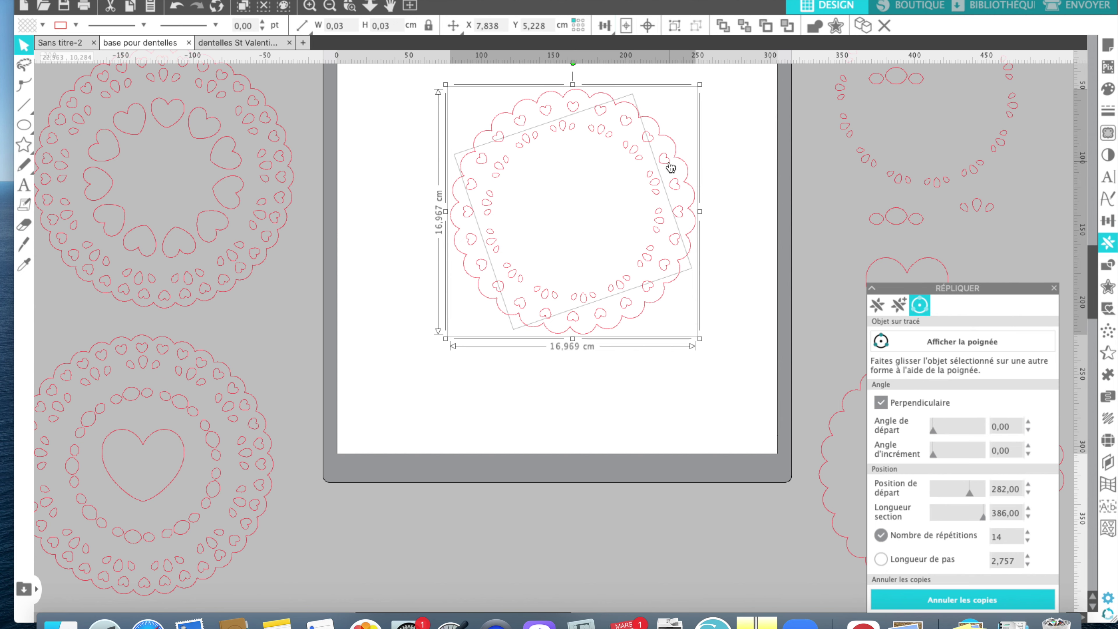
drag(735, 139, 430, 267)
right_click(431, 267)
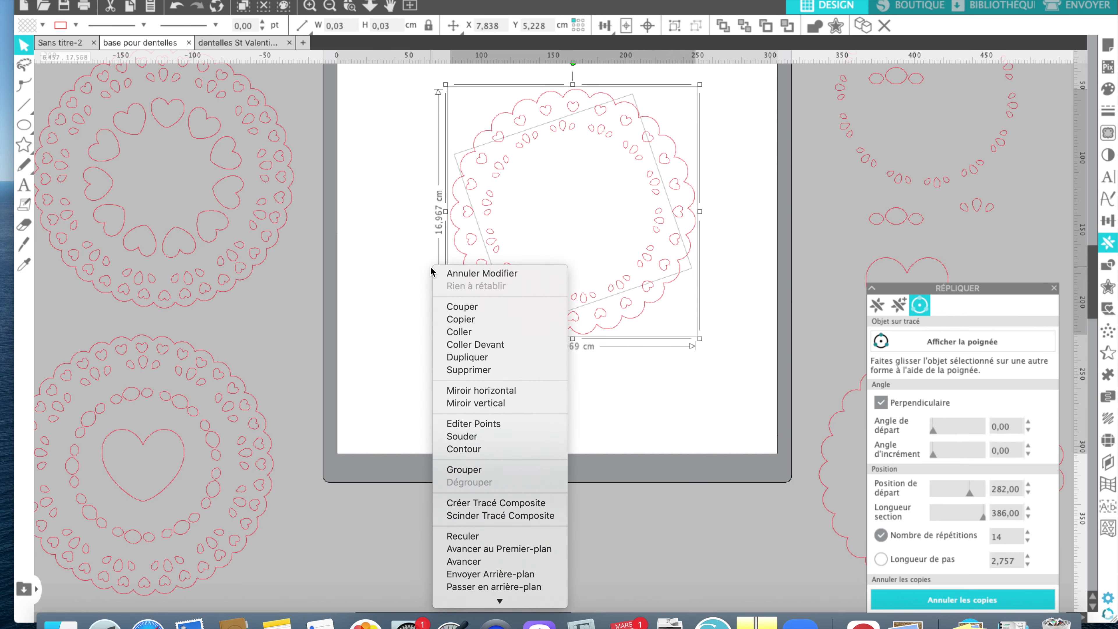
click(469, 505)
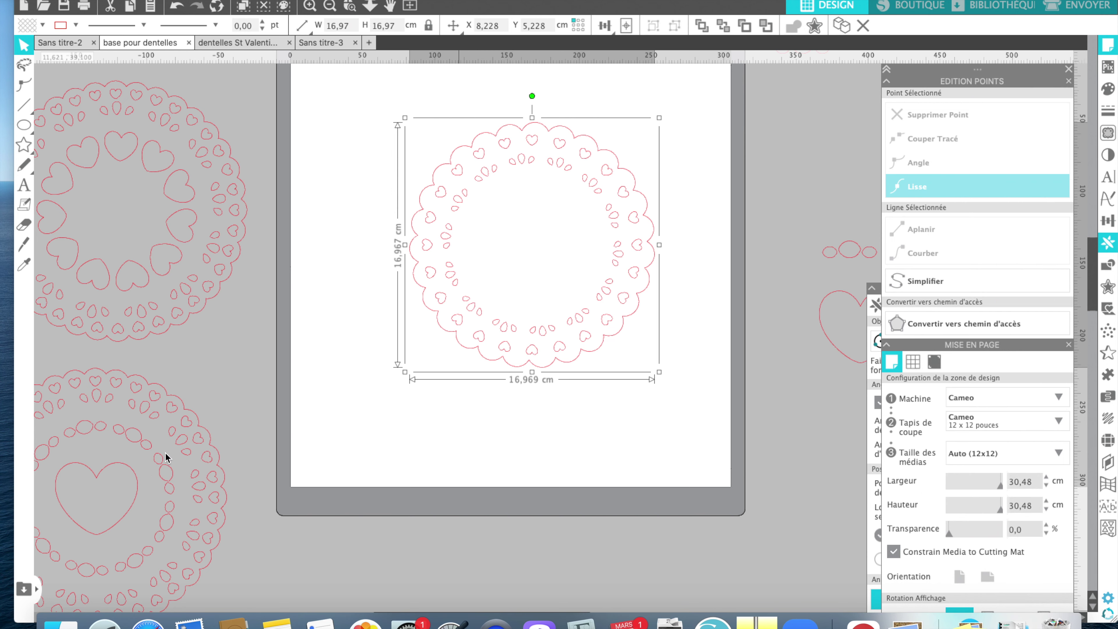
Move the three-oval ornament closer to the page at about 2,06 cm wide and split its compound path into separate ovals
drag(831, 258, 798, 171)
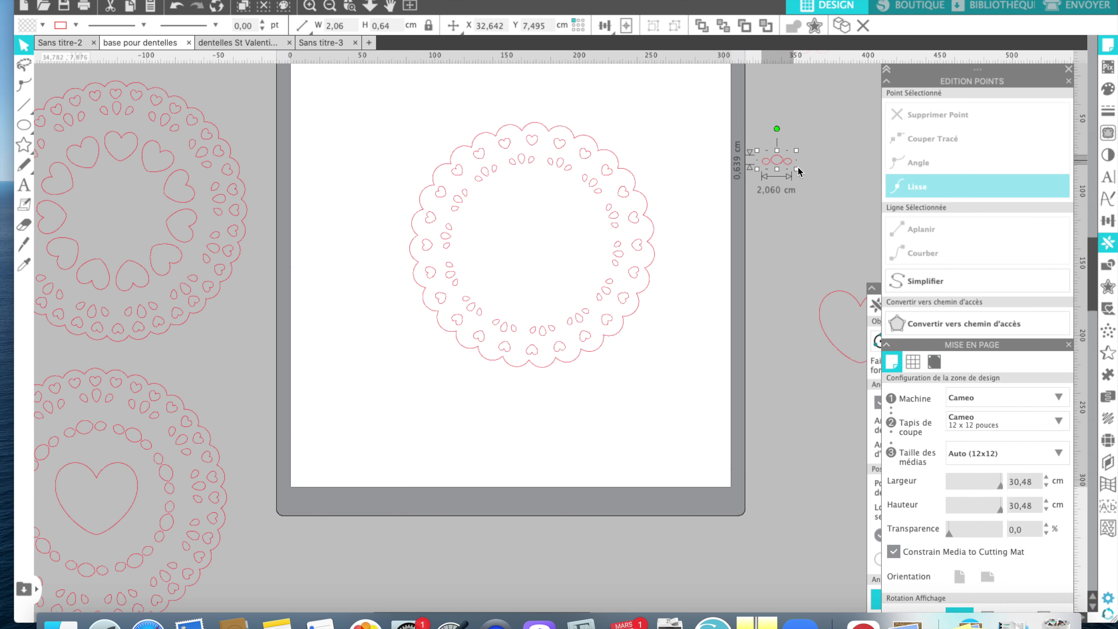
click(791, 219)
key(z)
drag(746, 128, 822, 196)
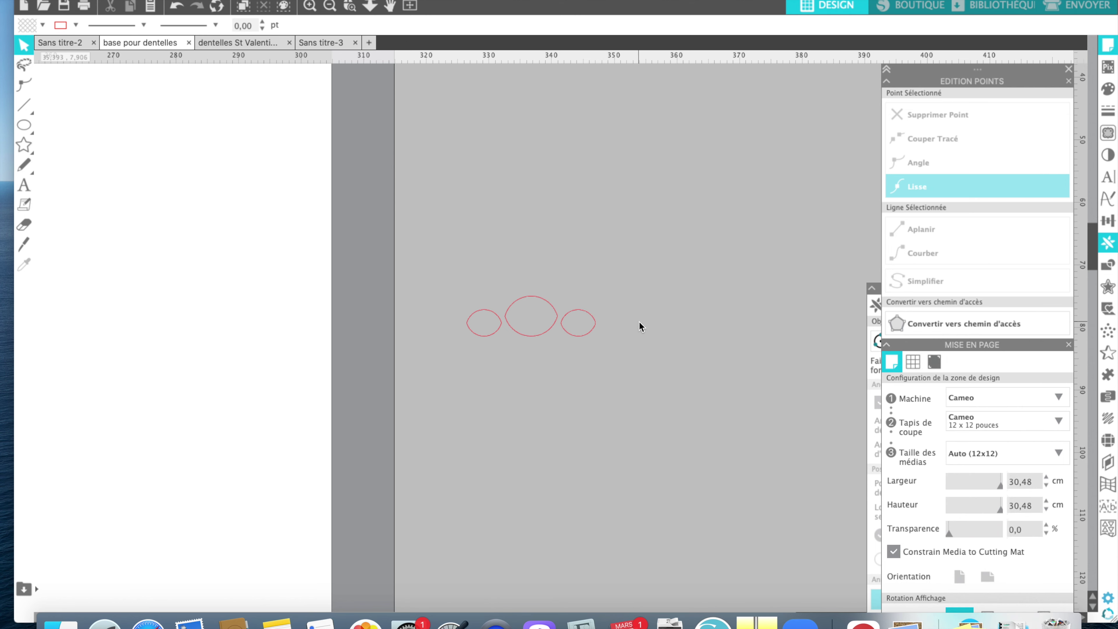
click(595, 328)
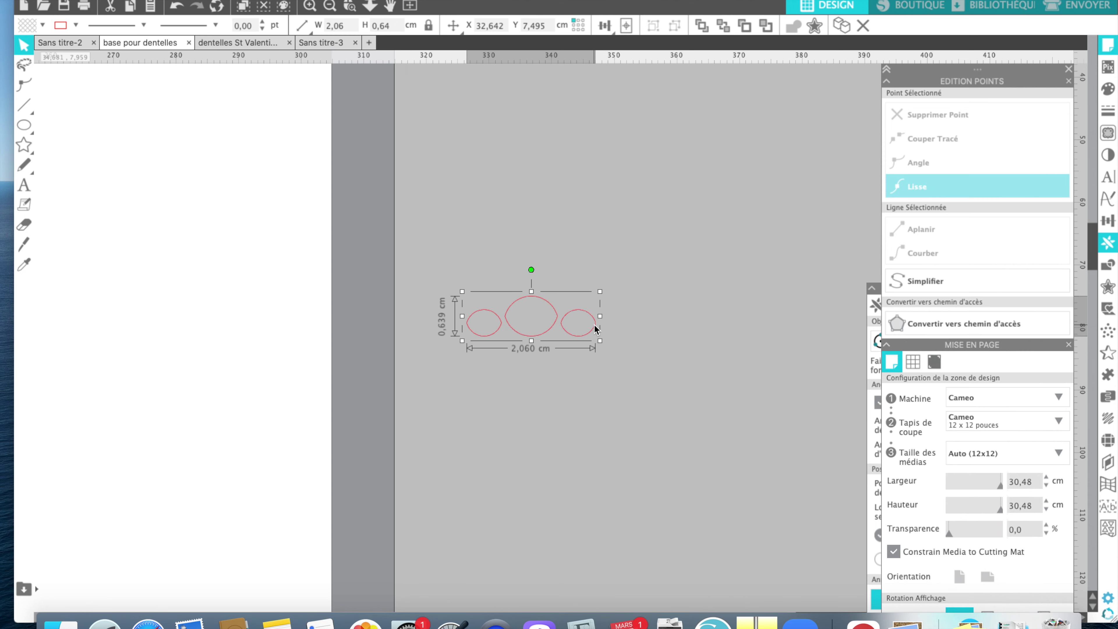
right_click(594, 328)
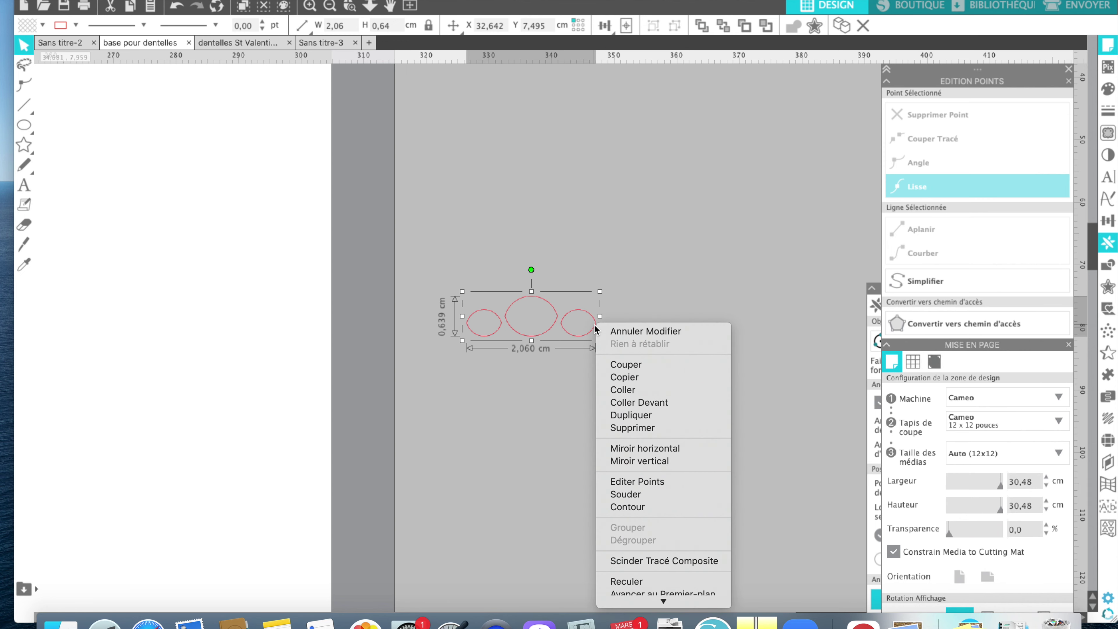
click(611, 561)
Nudge the ornament's right oval outward to X 34,243 cm to widen its gap from the central oval
click(581, 379)
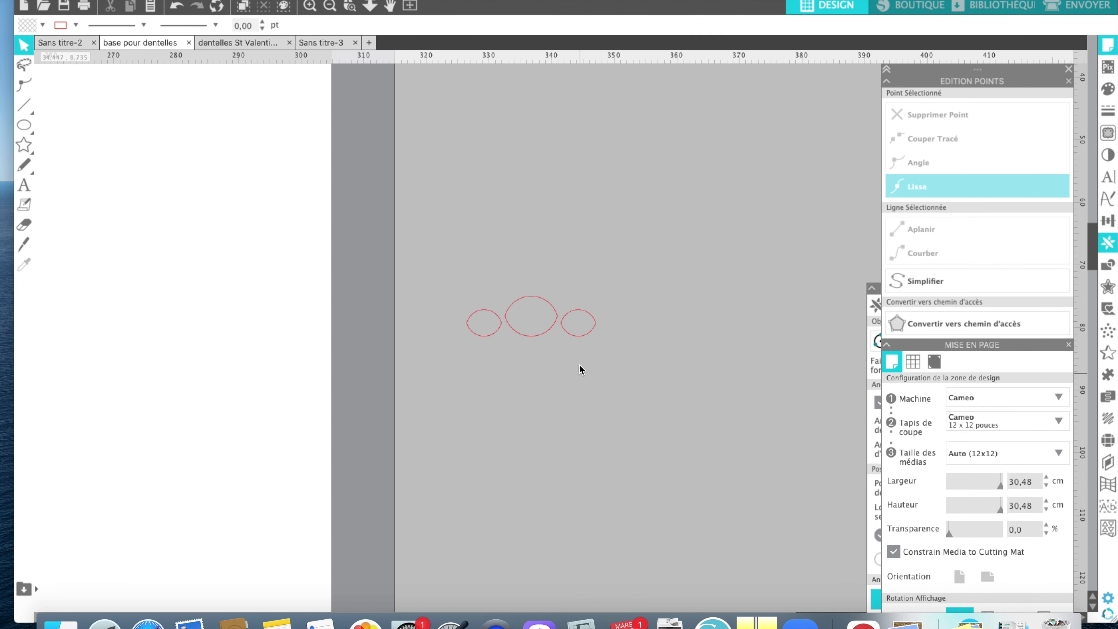
click(593, 327)
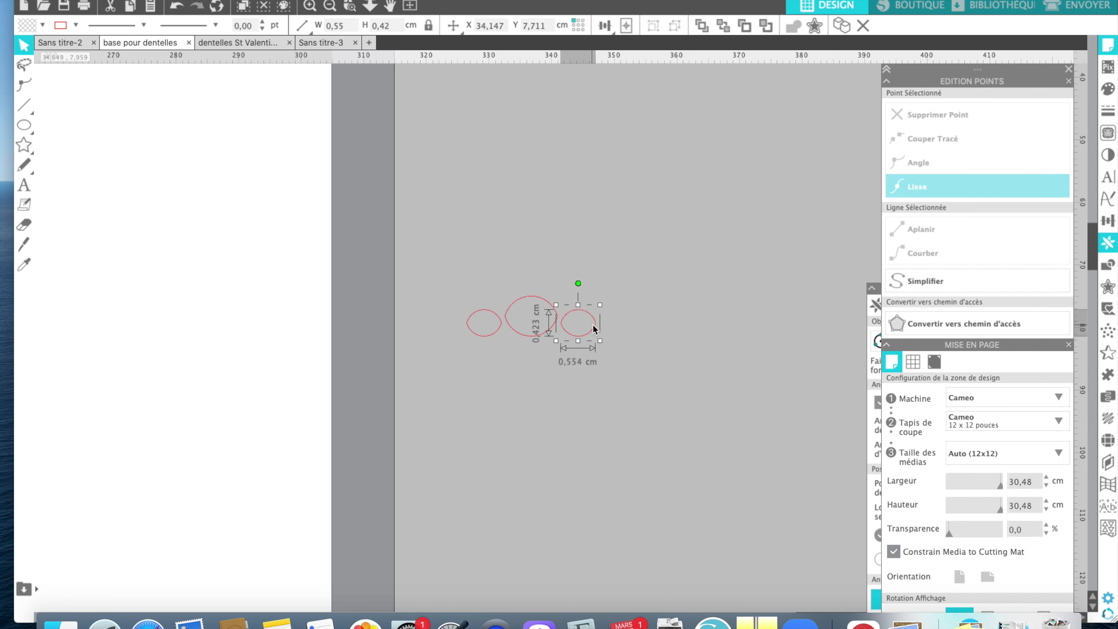
key(Right)
key(Right)
key(Right)
key(Right)
key(Right)
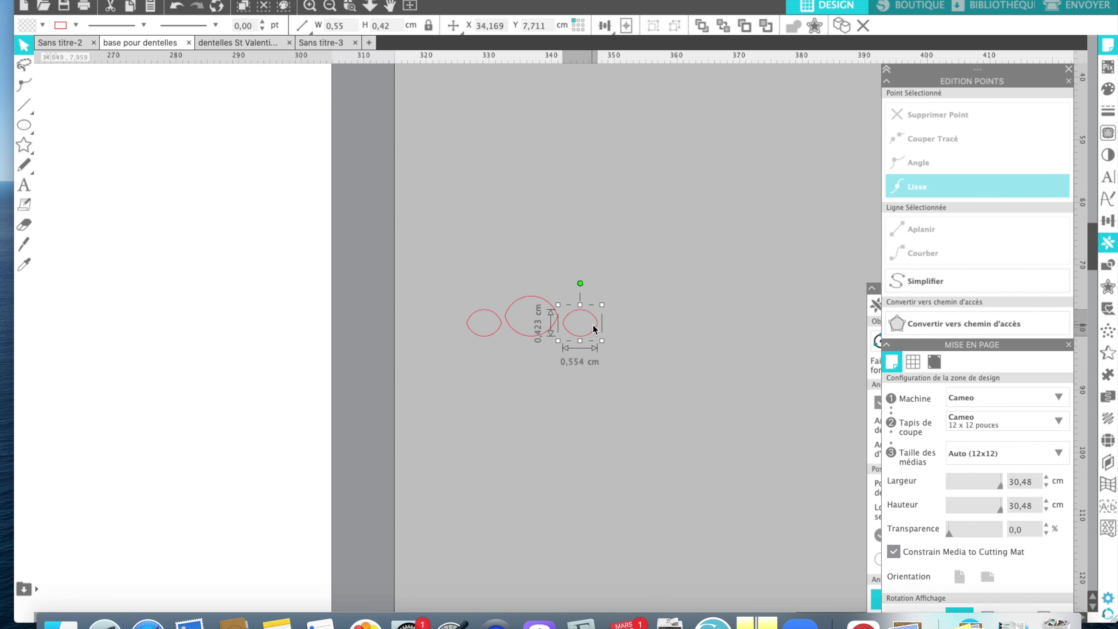
key(Right)
key(Right)
key(Right)
key(Right)
key(Right)
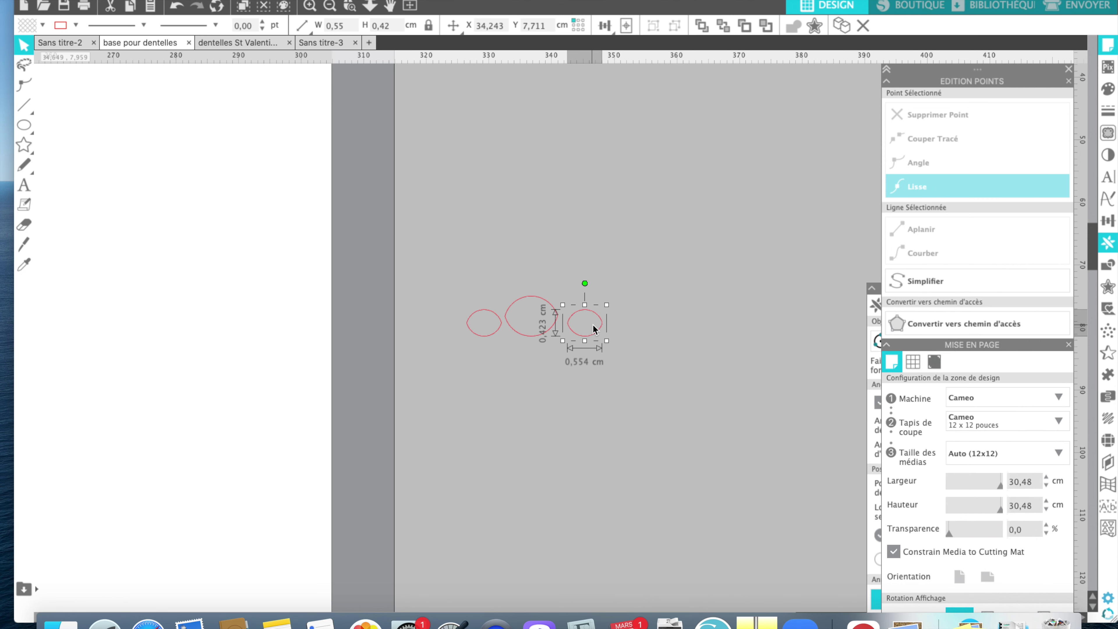
Space the three ovals evenly in the horizontal direction and combine them into one compound path
drag(419, 268, 665, 404)
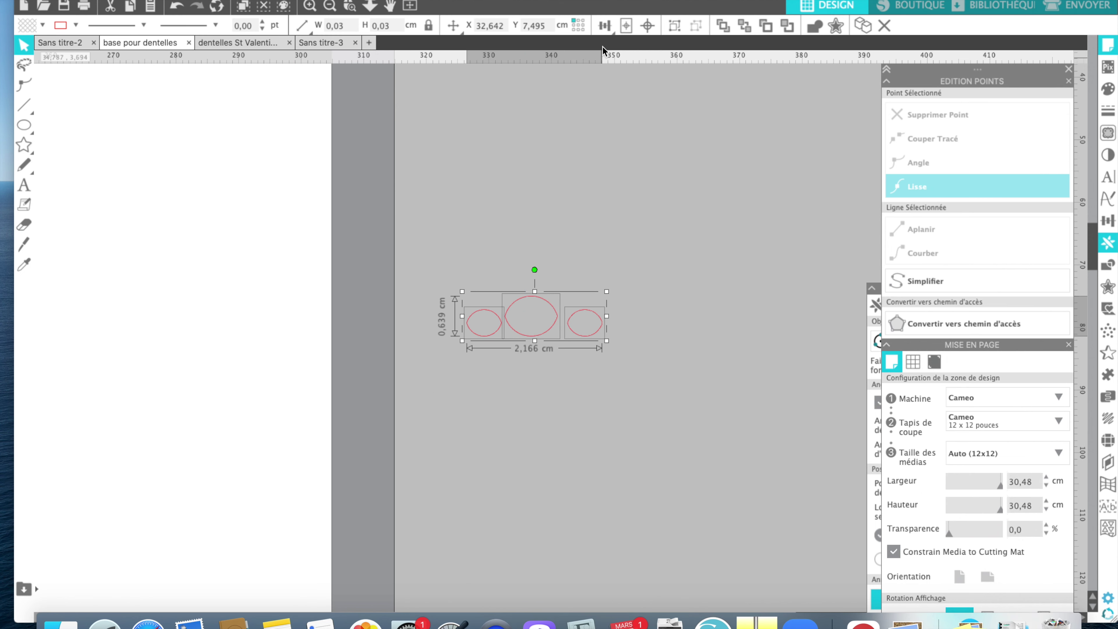
click(606, 27)
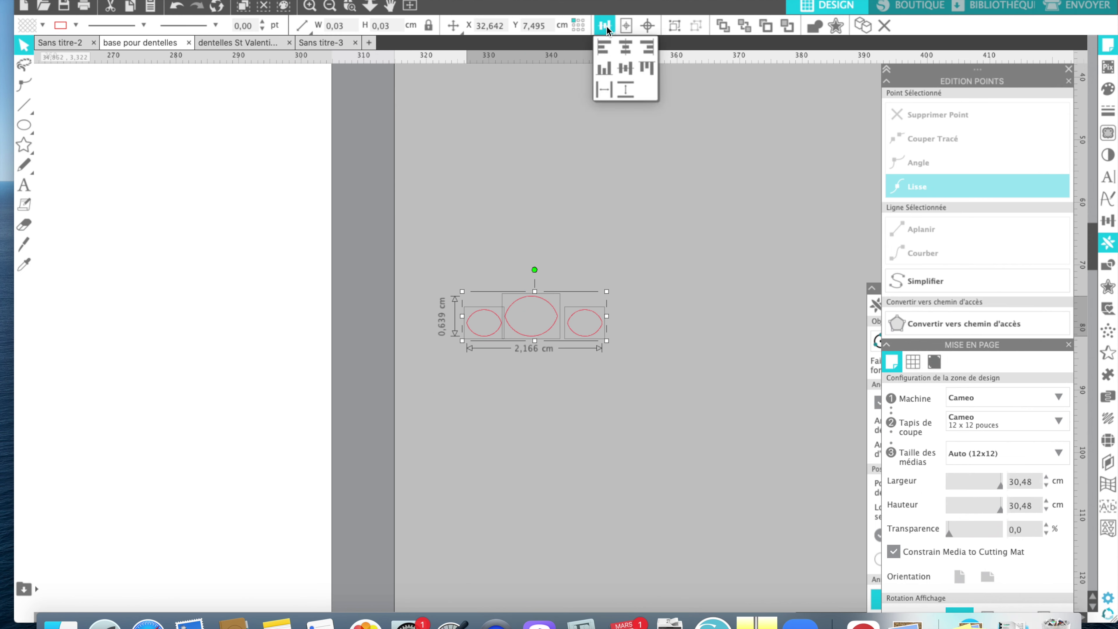
click(605, 97)
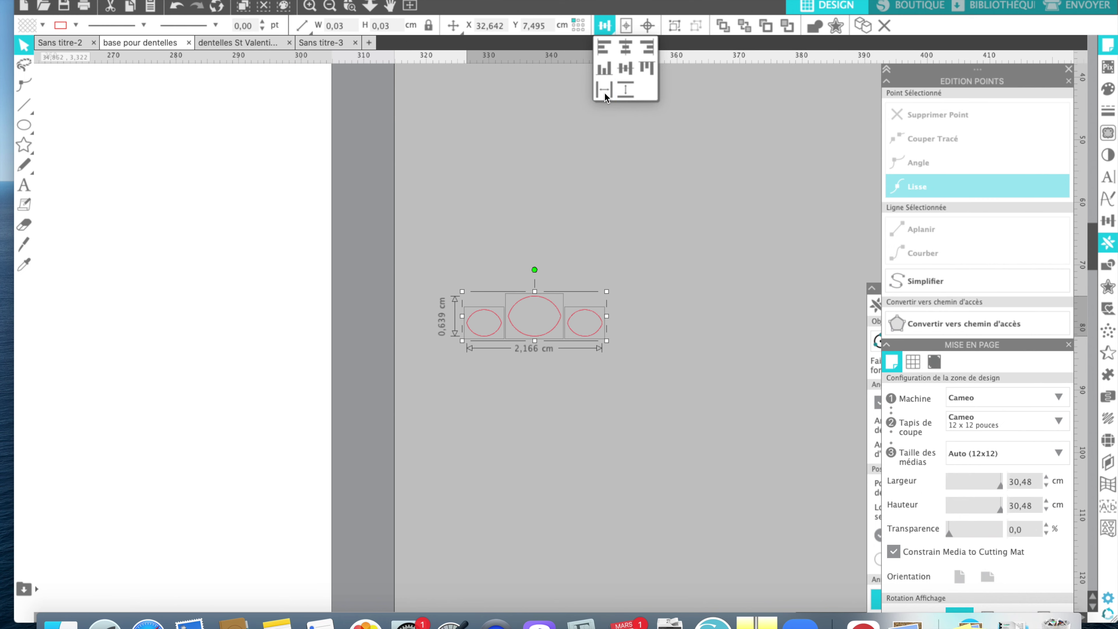
right_click(540, 294)
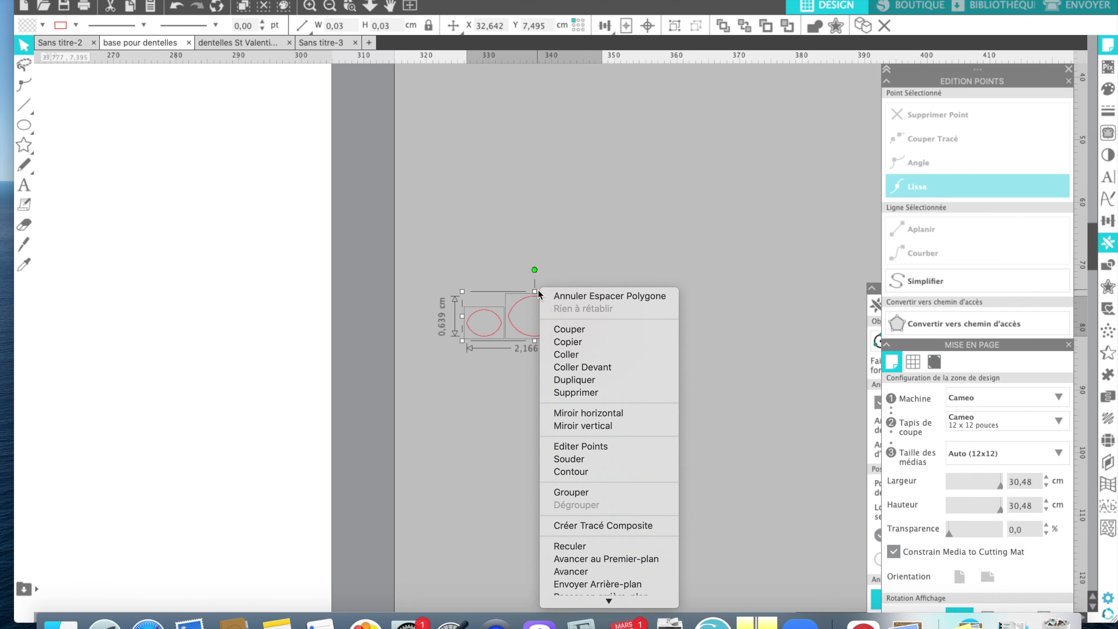
click(555, 525)
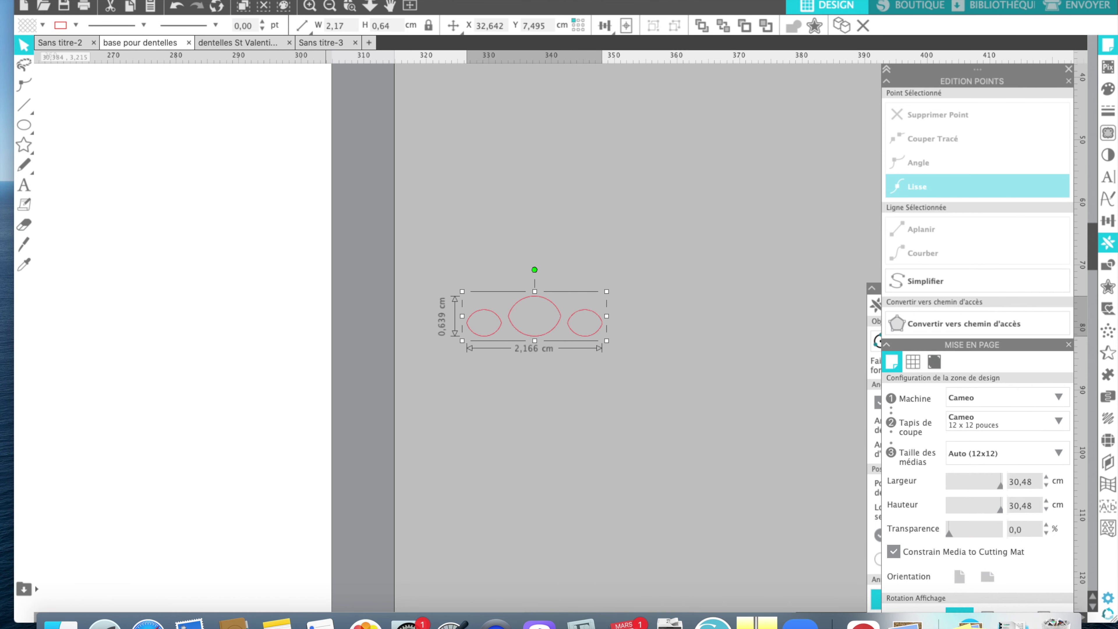
Move the respaced three-oval ornament inside the doily, just below the topmost petals of the inner ring
drag(317, 1, 390, 1)
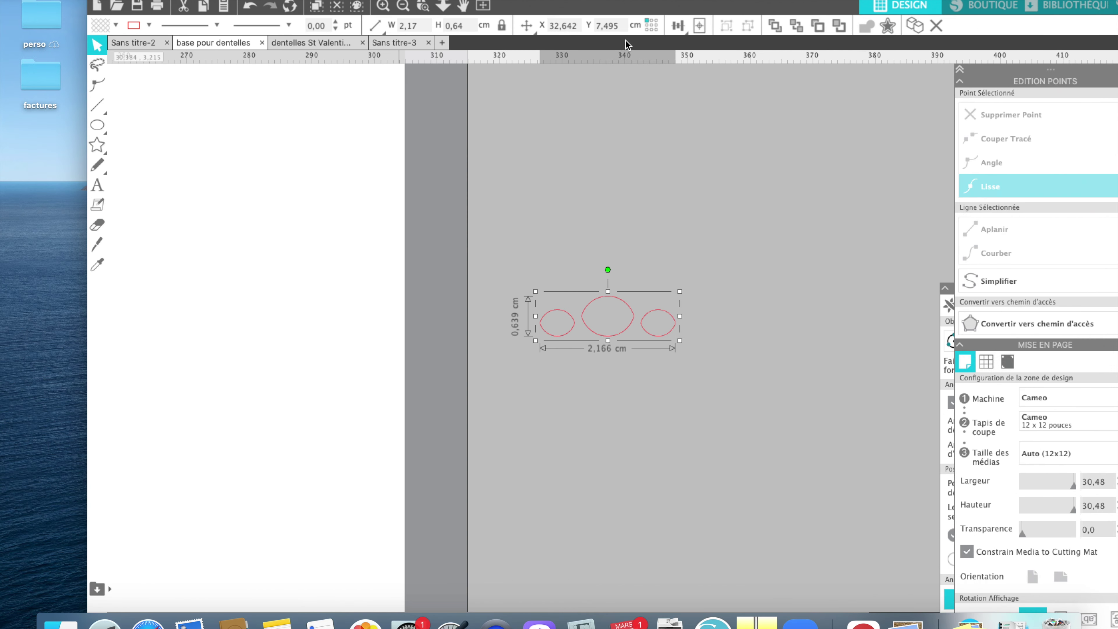
click(483, 5)
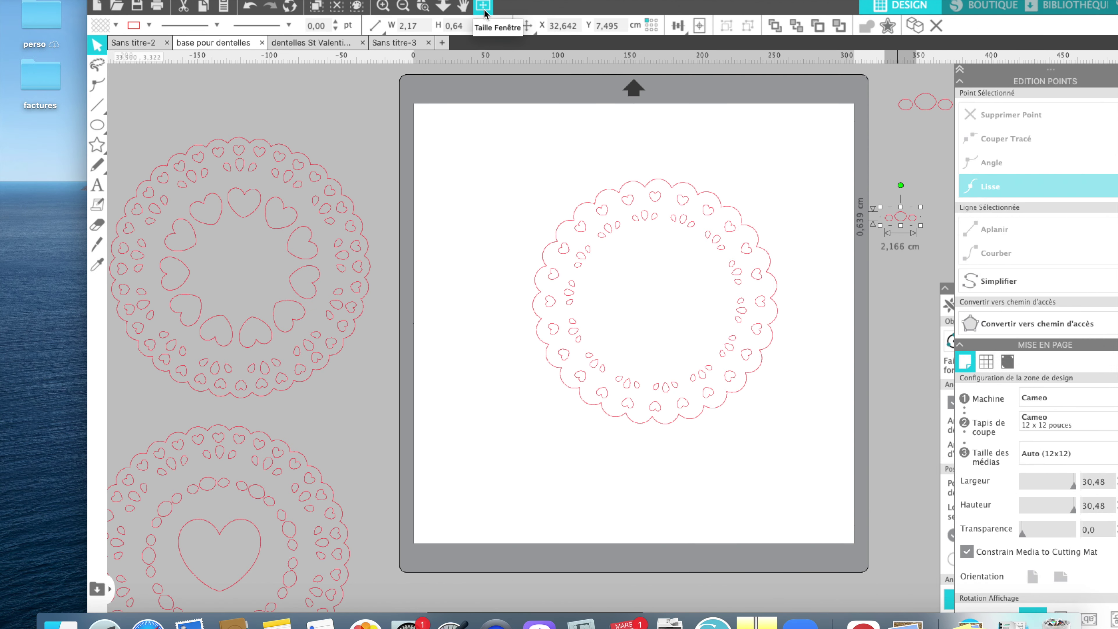
drag(901, 216, 660, 246)
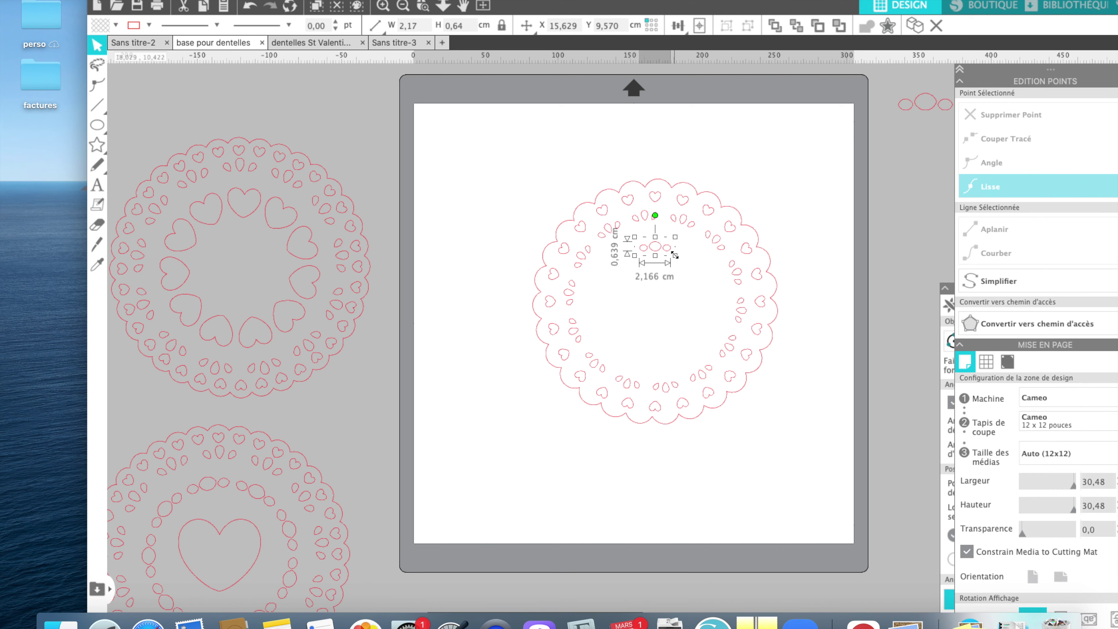
Set the three-oval ornament aside above the doily at about 1,95 cm wide and draw a circle about 7,68 cm across inside the doily
drag(675, 254, 779, 161)
click(98, 124)
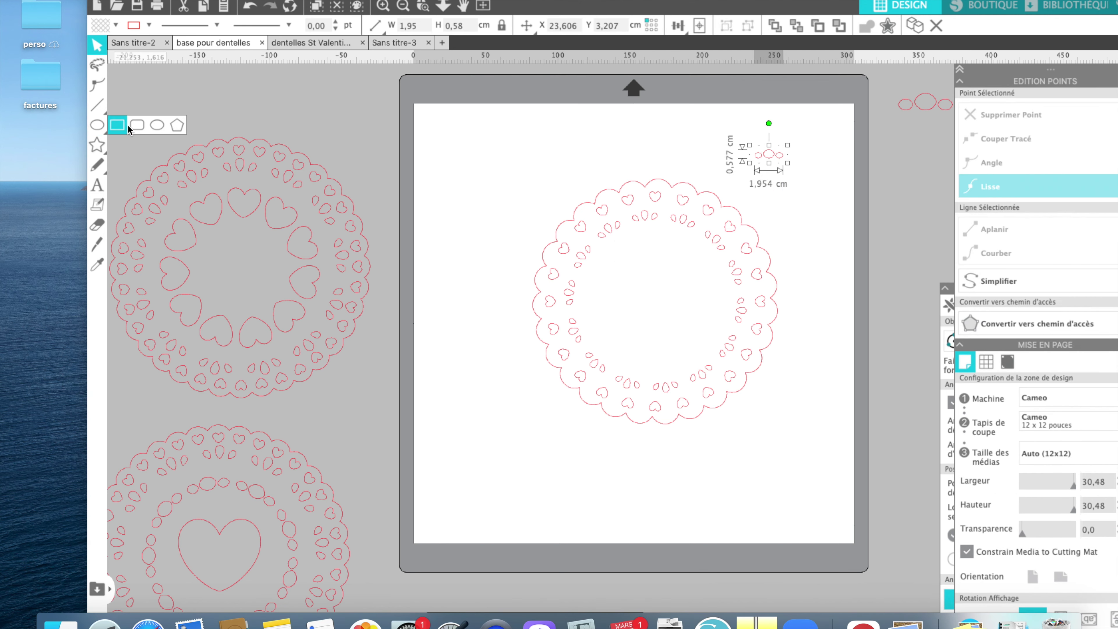
click(160, 129)
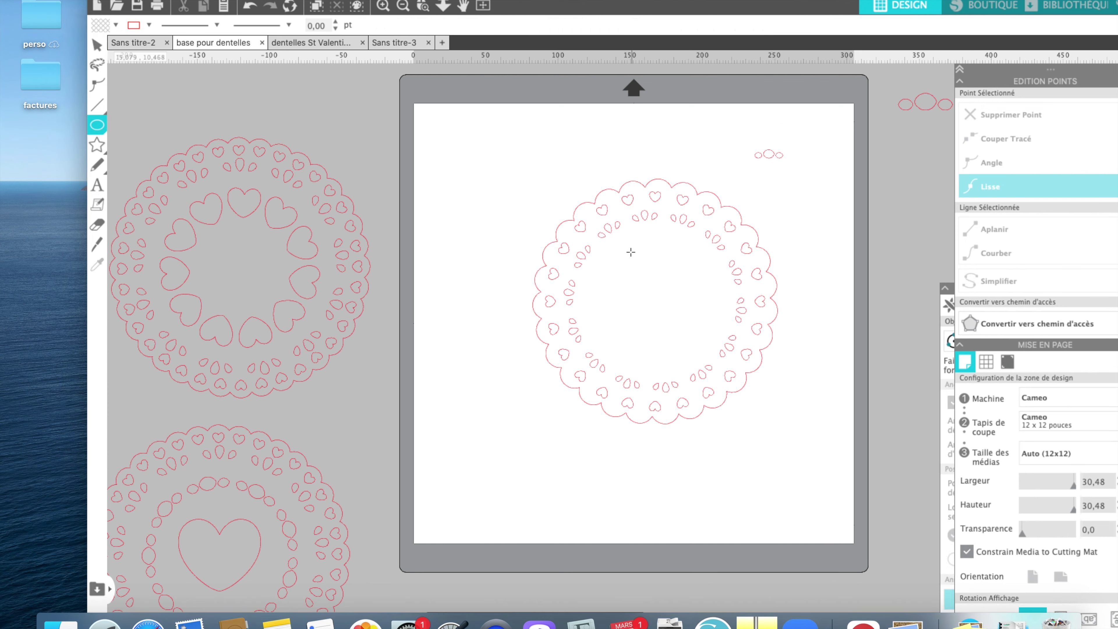
drag(620, 253, 713, 383)
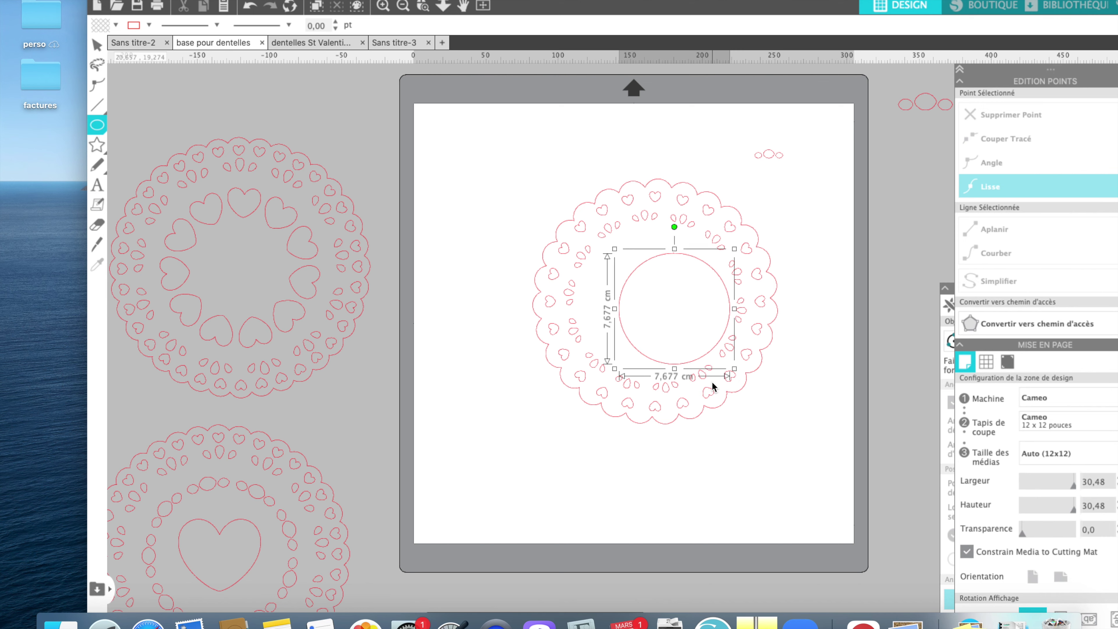
shift+click(731, 397)
Enlarge the circle to about 9,61 cm across and centre it inside the doily's ring of petals
click(773, 291)
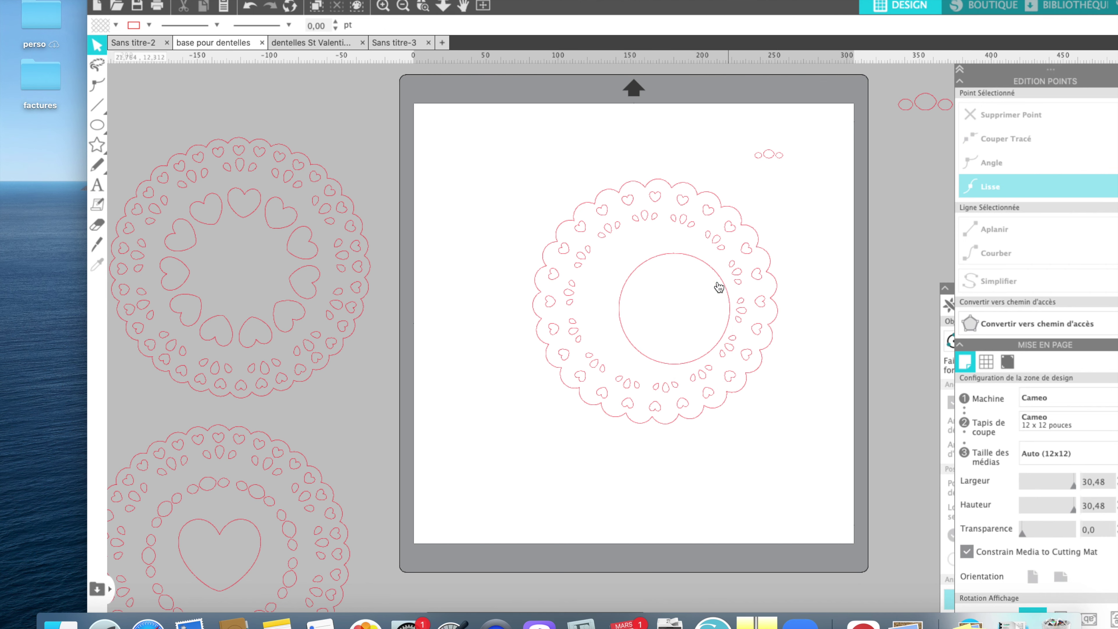
click(728, 289)
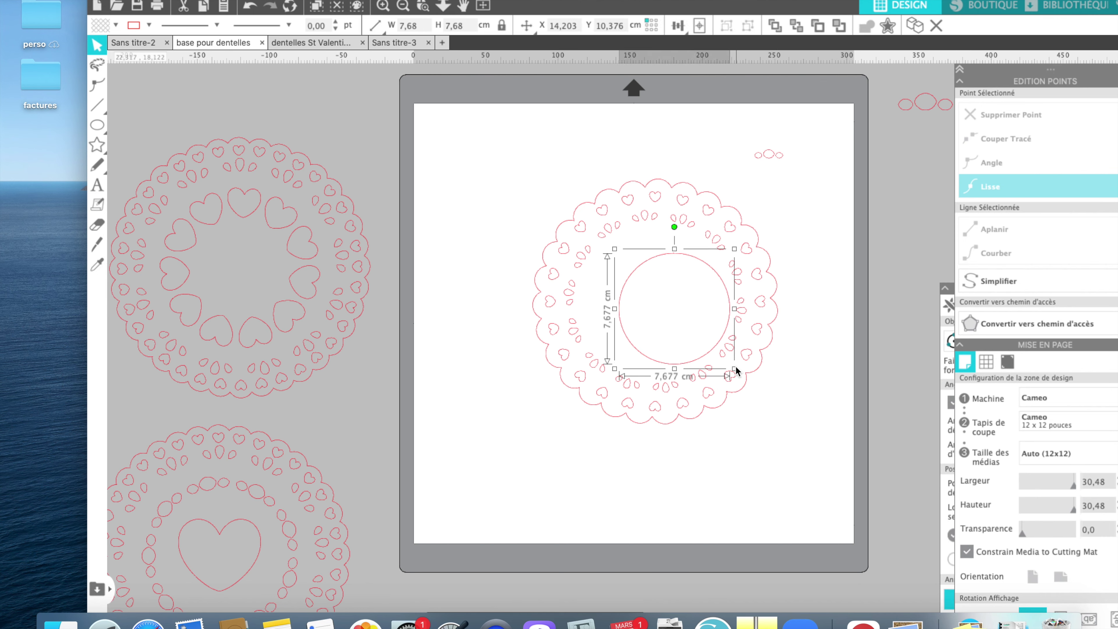
drag(736, 371, 762, 396)
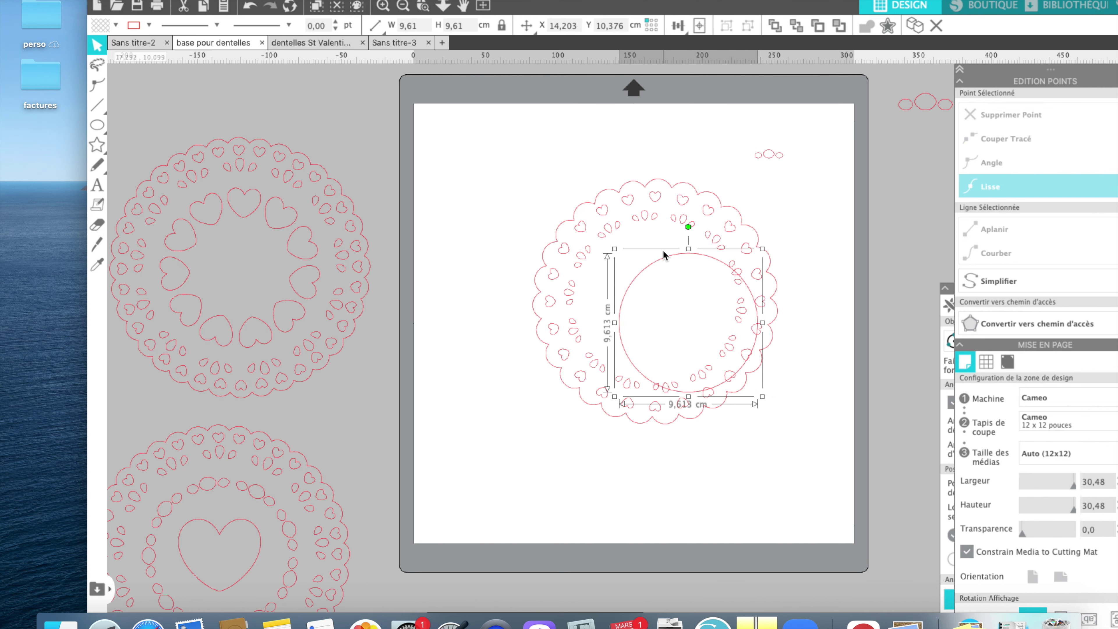
drag(663, 265, 642, 255)
drag(634, 249, 629, 243)
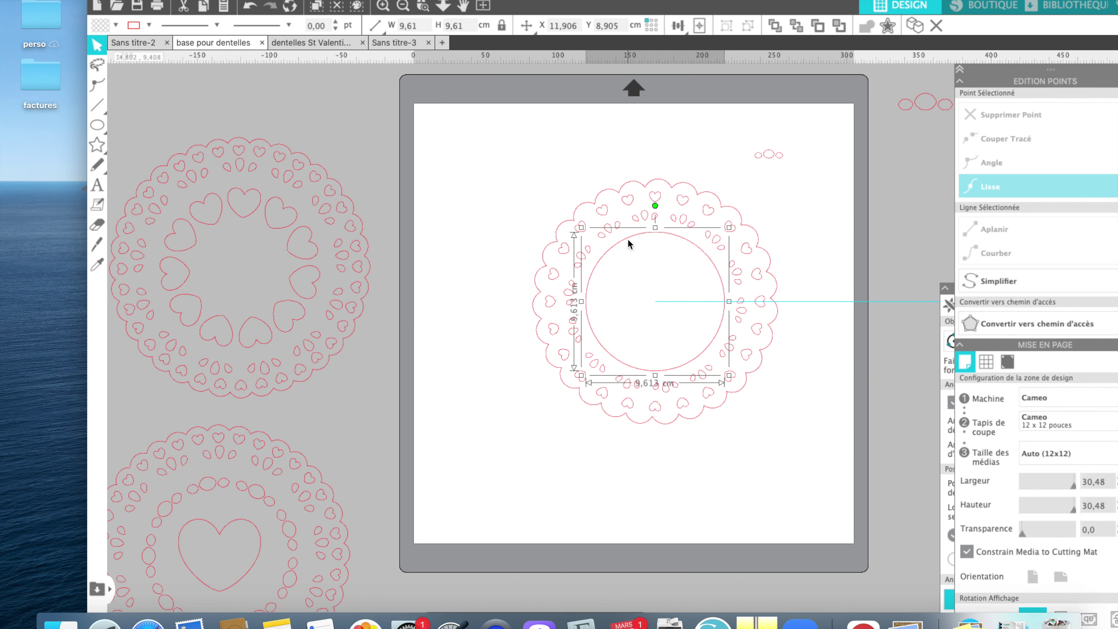
Move the doily down away from the circle and attach the three-oval ornament to the circle's path with the replicate-on-path handle
drag(639, 180, 644, 452)
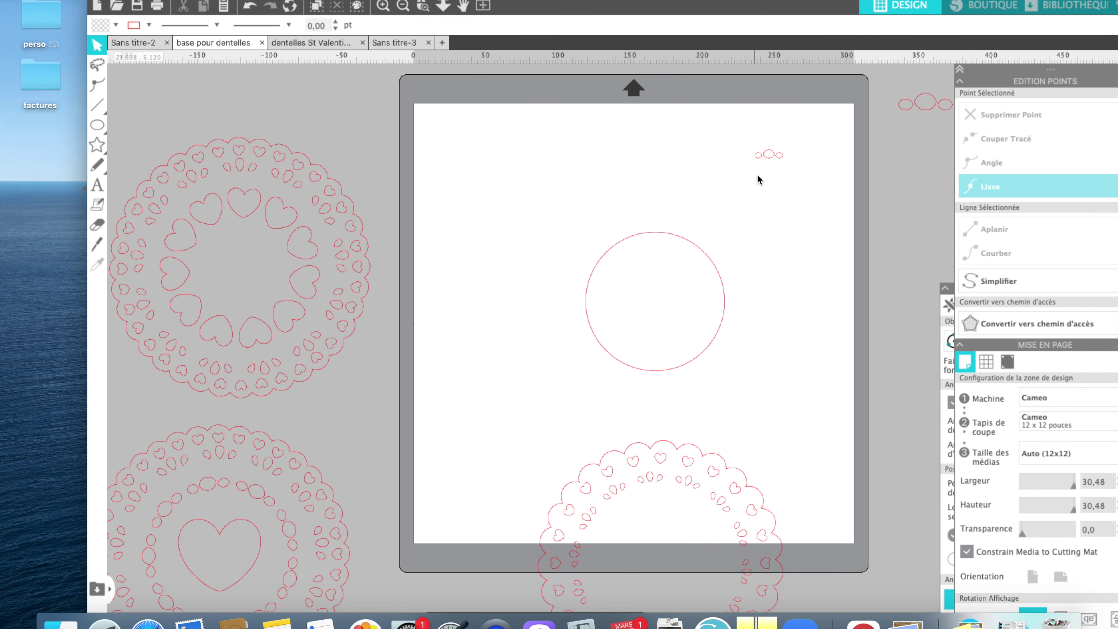
click(772, 163)
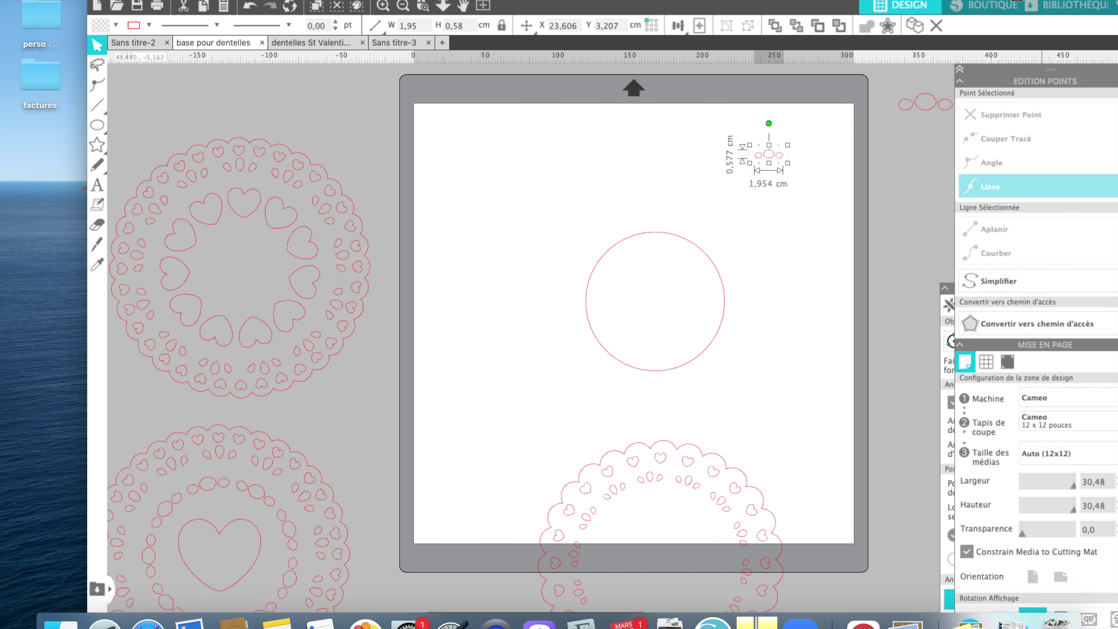
drag(1017, 1, 896, 2)
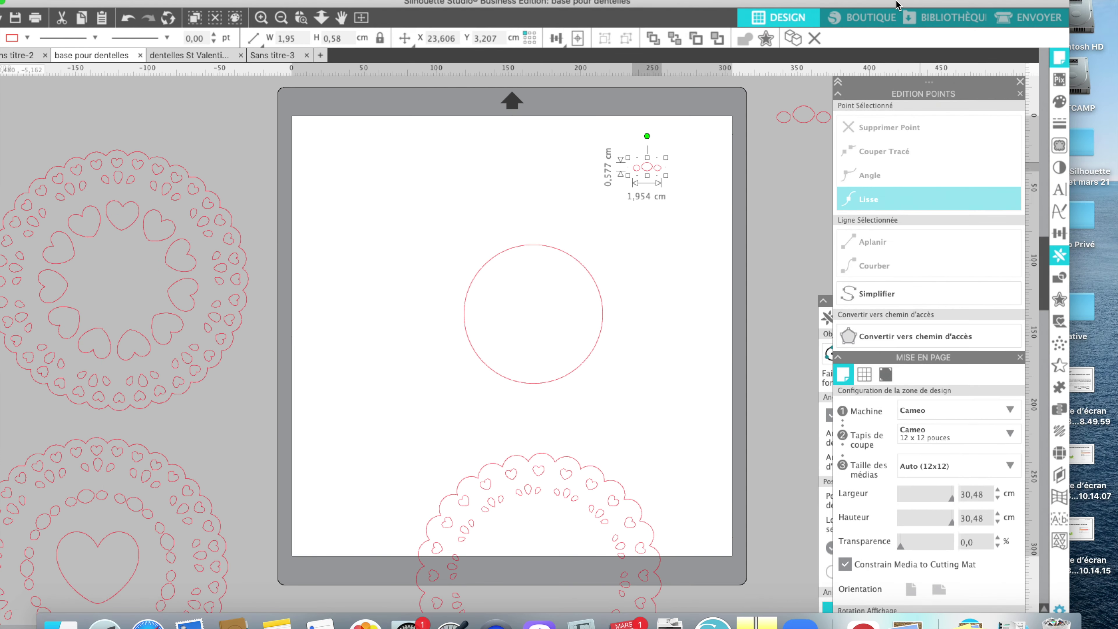
click(1019, 83)
click(888, 362)
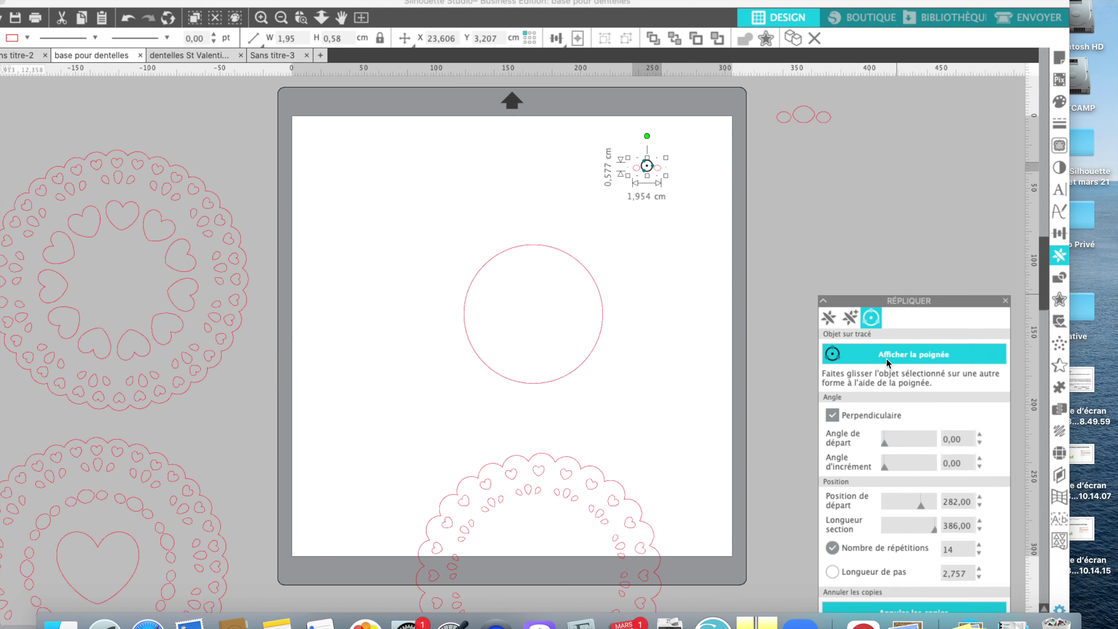
drag(647, 166, 527, 245)
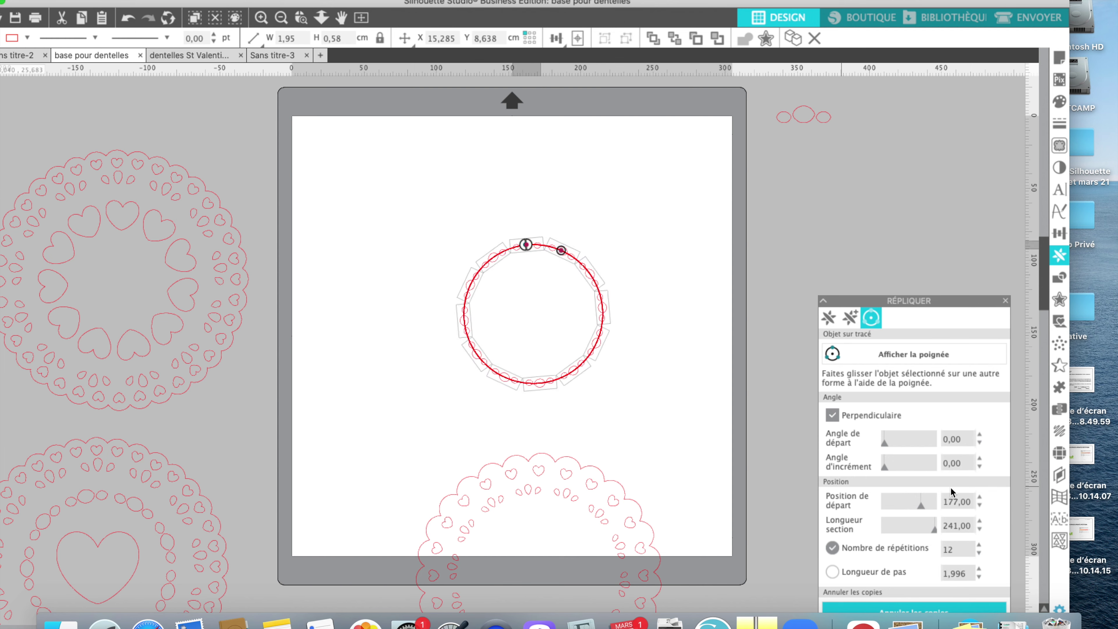
Set the number of ornament repetitions along the circle to 9 and release the copies
click(979, 549)
click(979, 549)
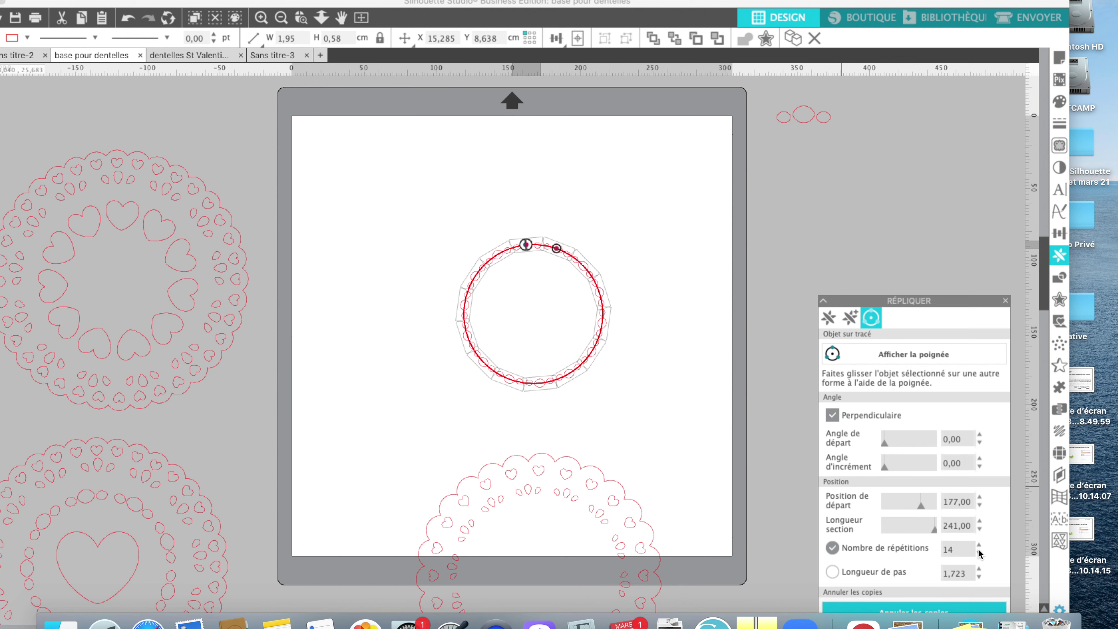
click(980, 556)
click(980, 556)
click(979, 556)
click(980, 556)
click(980, 556)
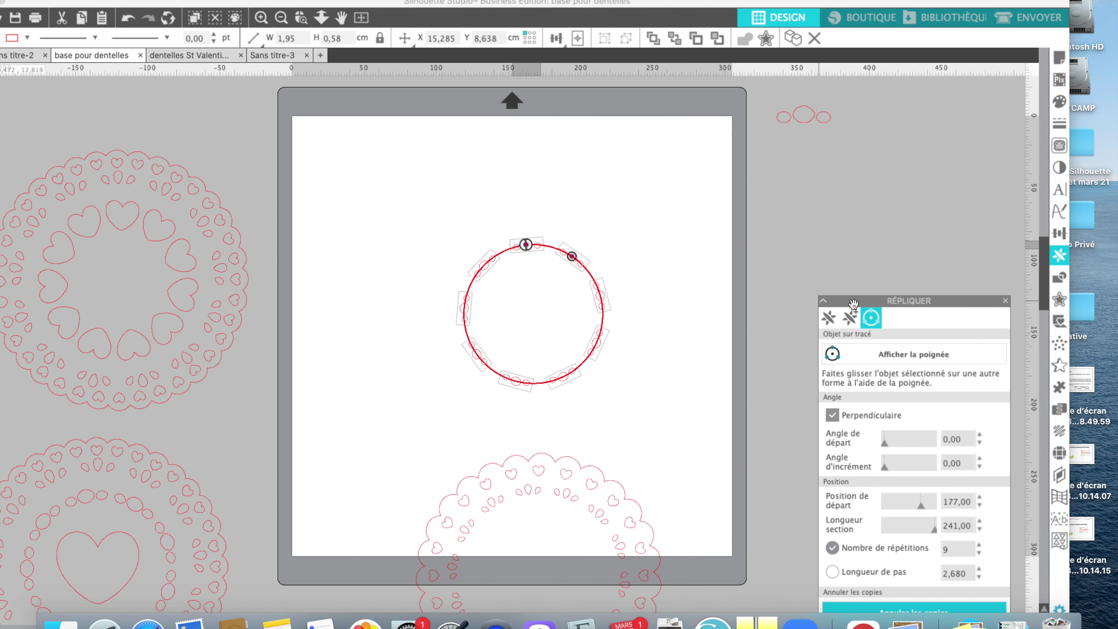
drag(853, 304, 868, 85)
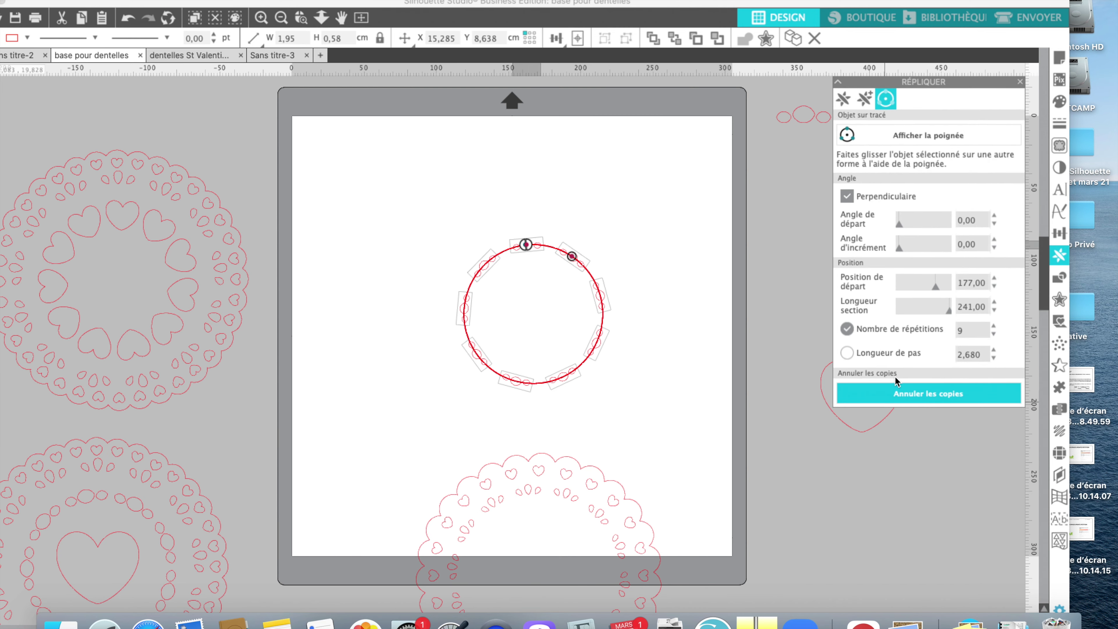
click(899, 398)
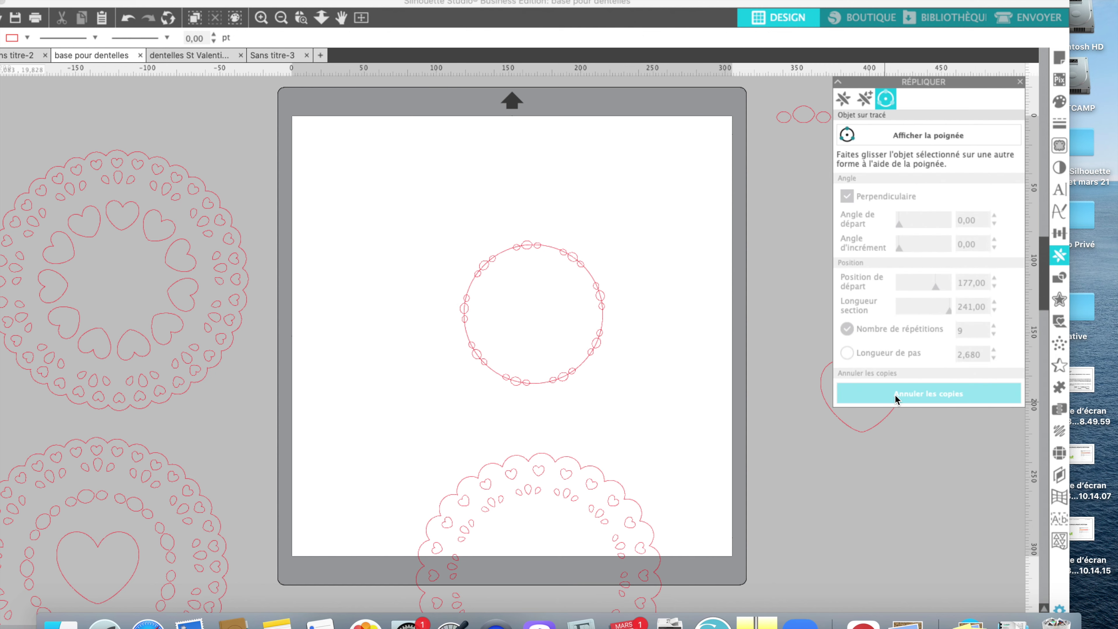
Delete the guide circle and combine the ring of three-oval ornaments into one compound path
click(581, 364)
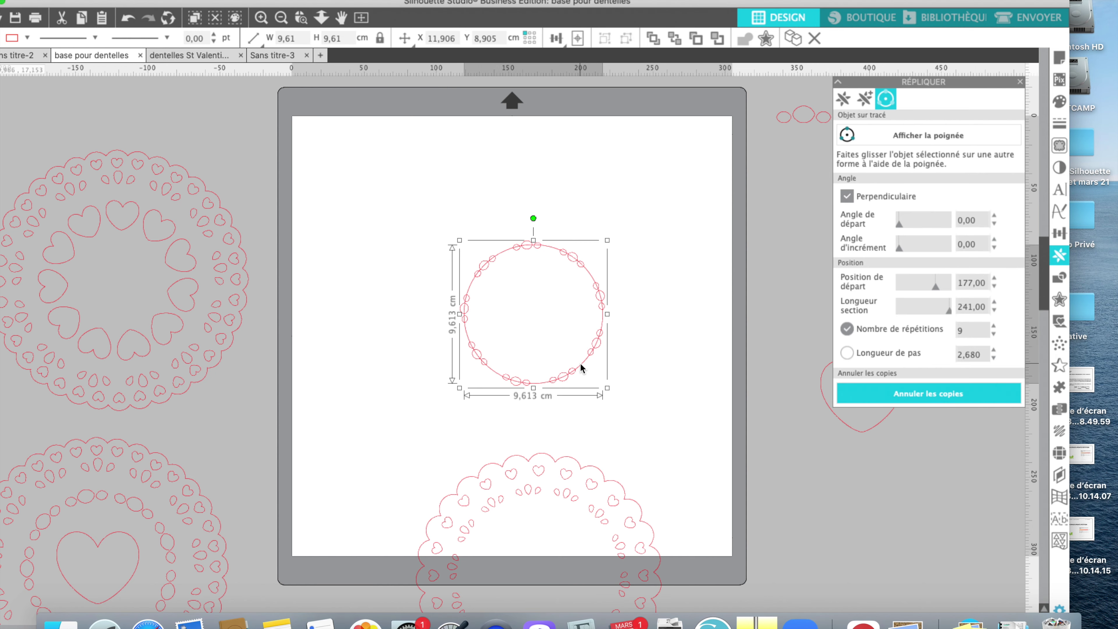
key(Delete)
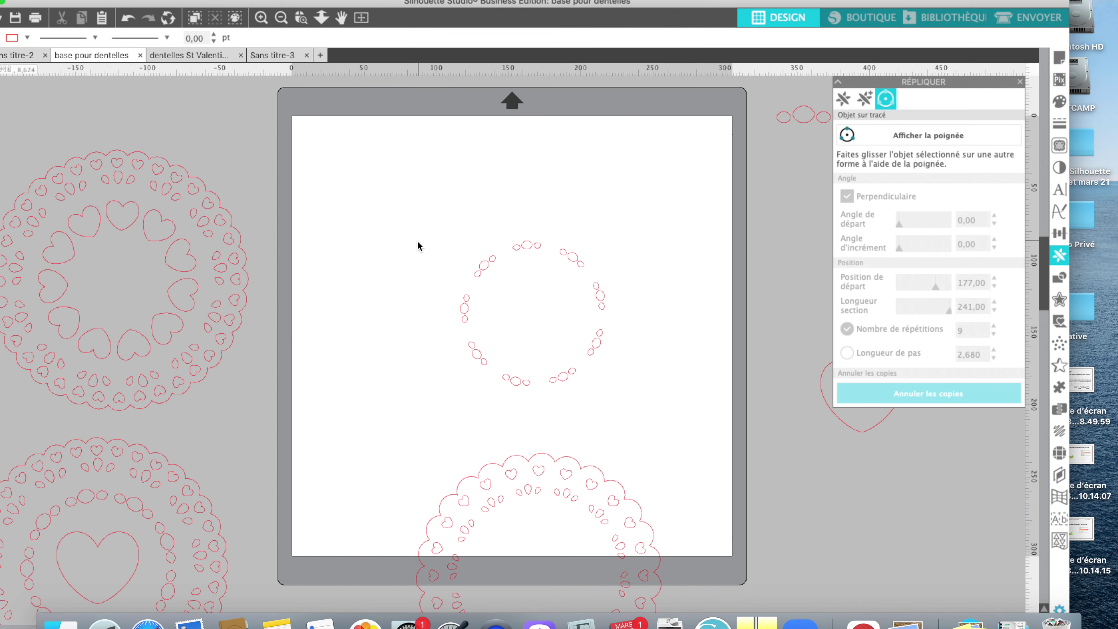
drag(405, 219, 668, 405)
right_click(543, 264)
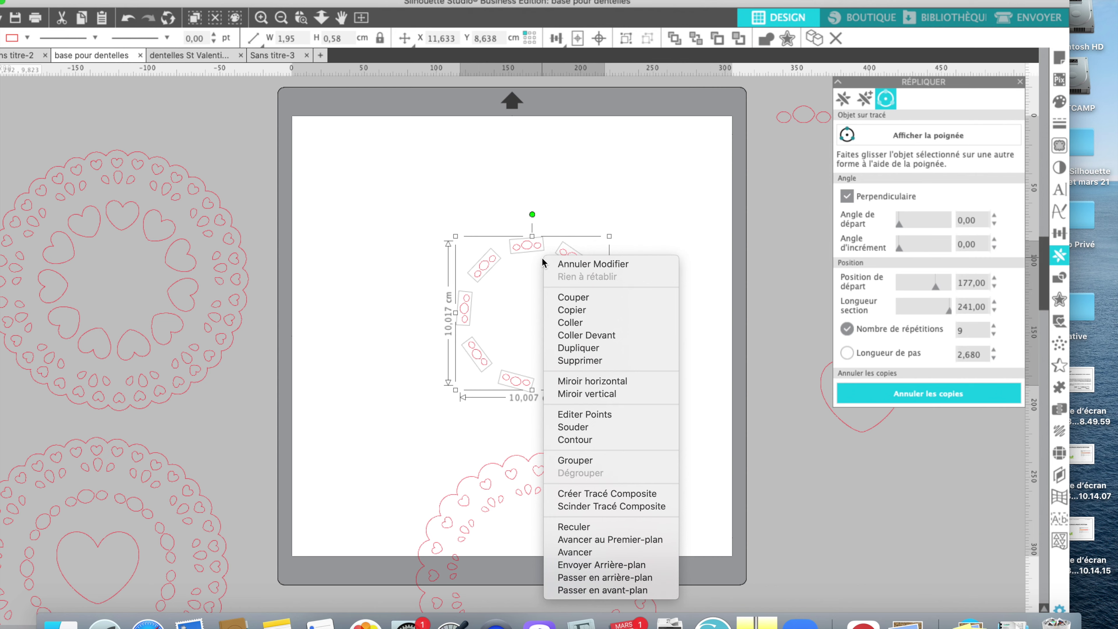
click(560, 494)
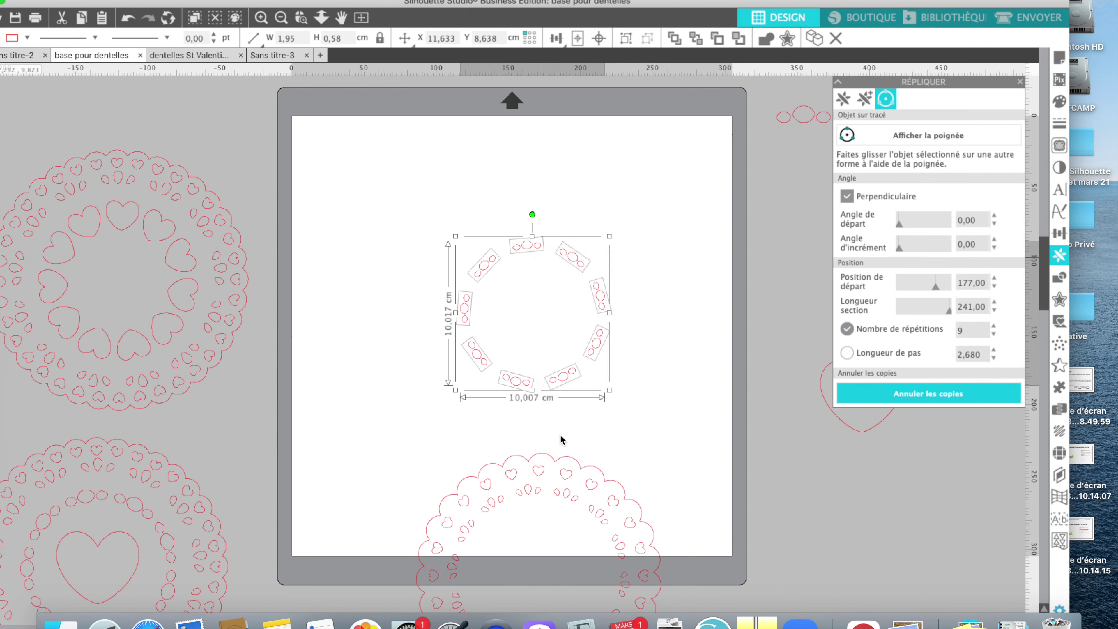
Move the ring of oval ornaments into the doily and align the centres of the two shapes
scroll(613, 399, down, 5)
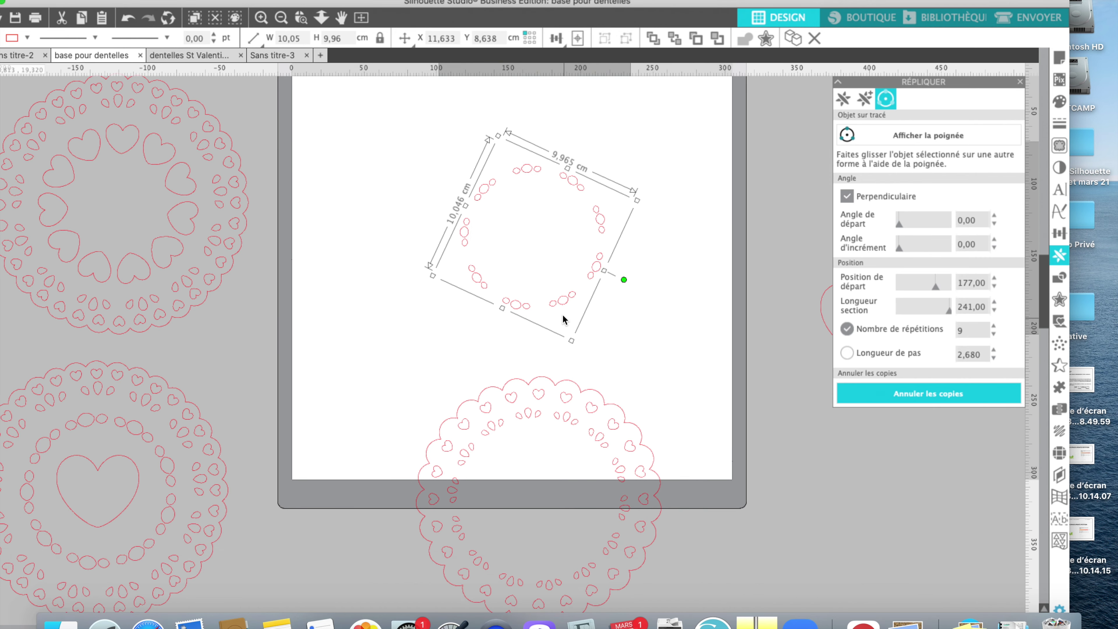
drag(566, 307, 565, 562)
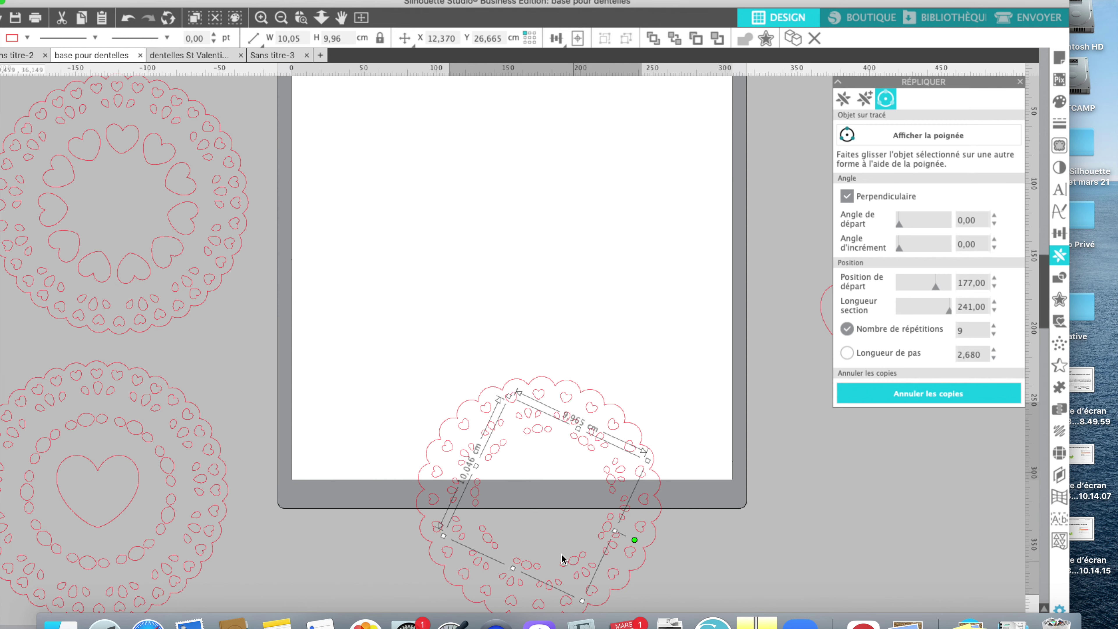
drag(357, 324, 705, 608)
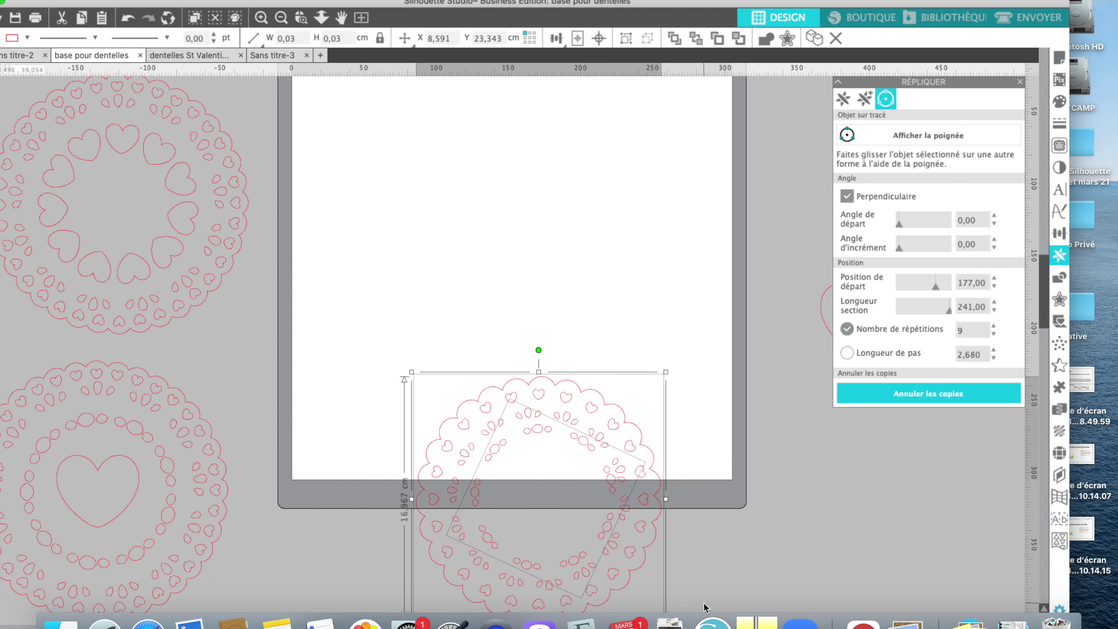
click(597, 42)
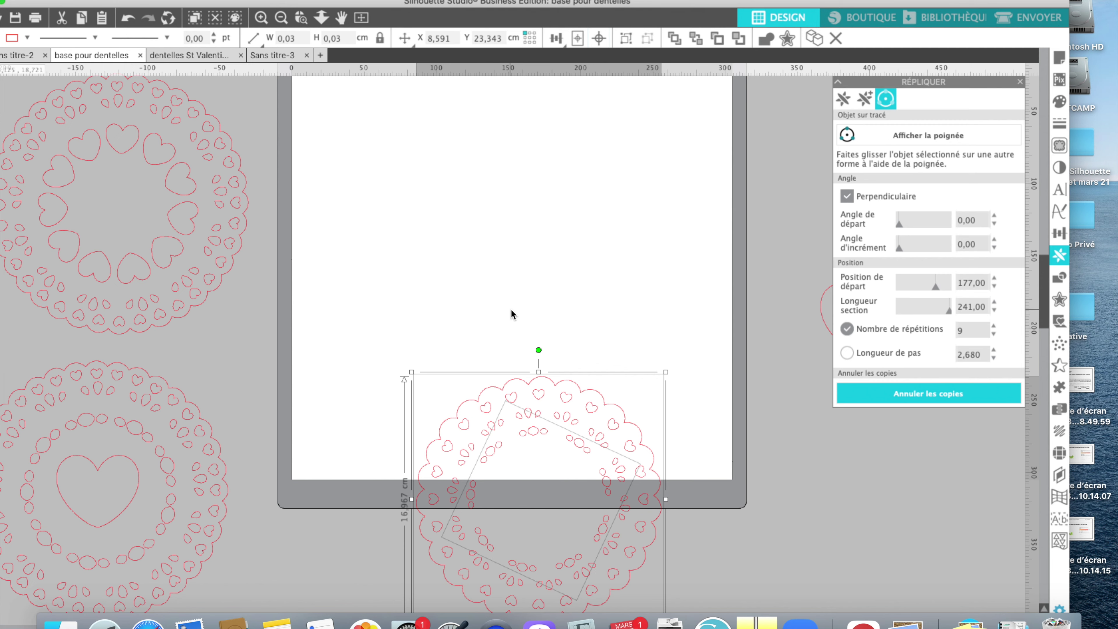
click(520, 308)
Duplicate the ring of oval ornaments and place the copy in the empty area to the right of the page
click(529, 436)
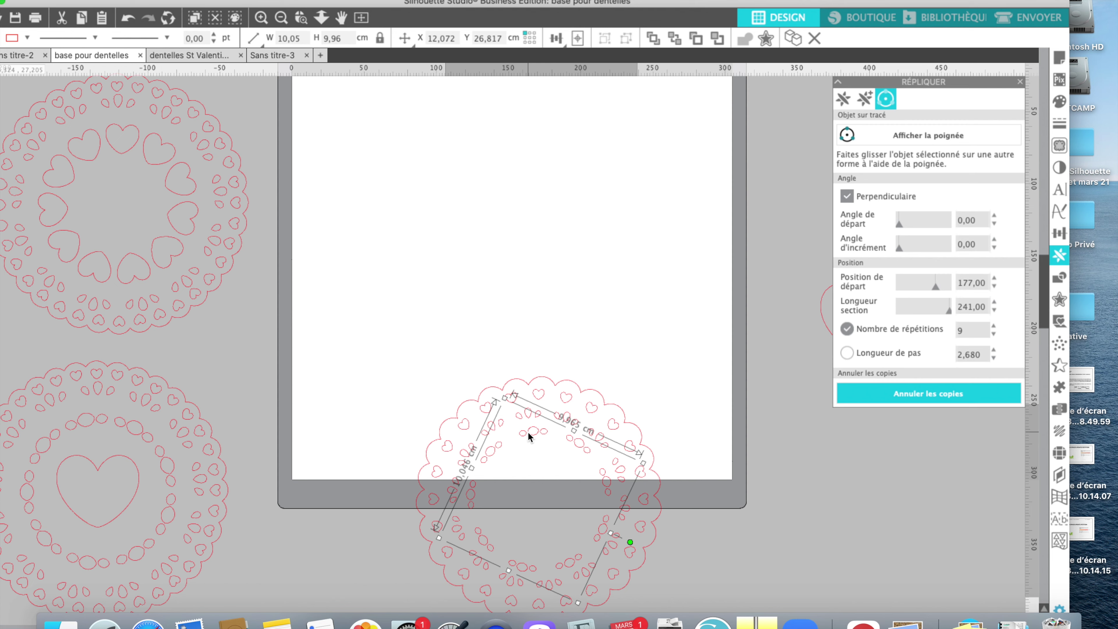
key(super+v)
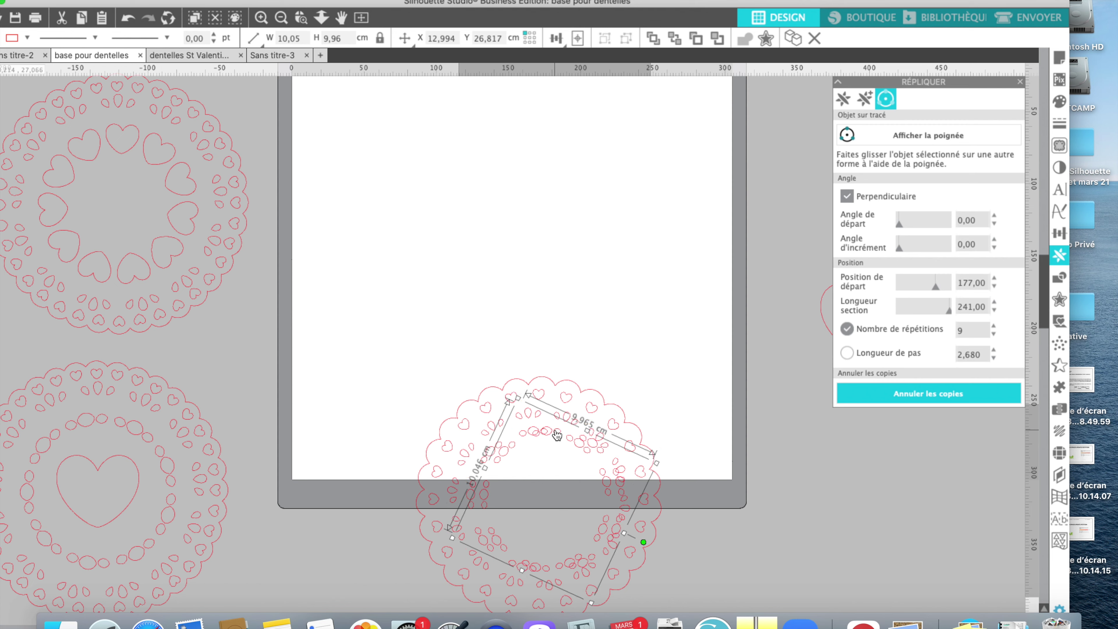
drag(557, 435, 921, 442)
Combine the doily and its inner ring of oval ornaments into one compound path and move it up onto the page
drag(355, 346, 679, 580)
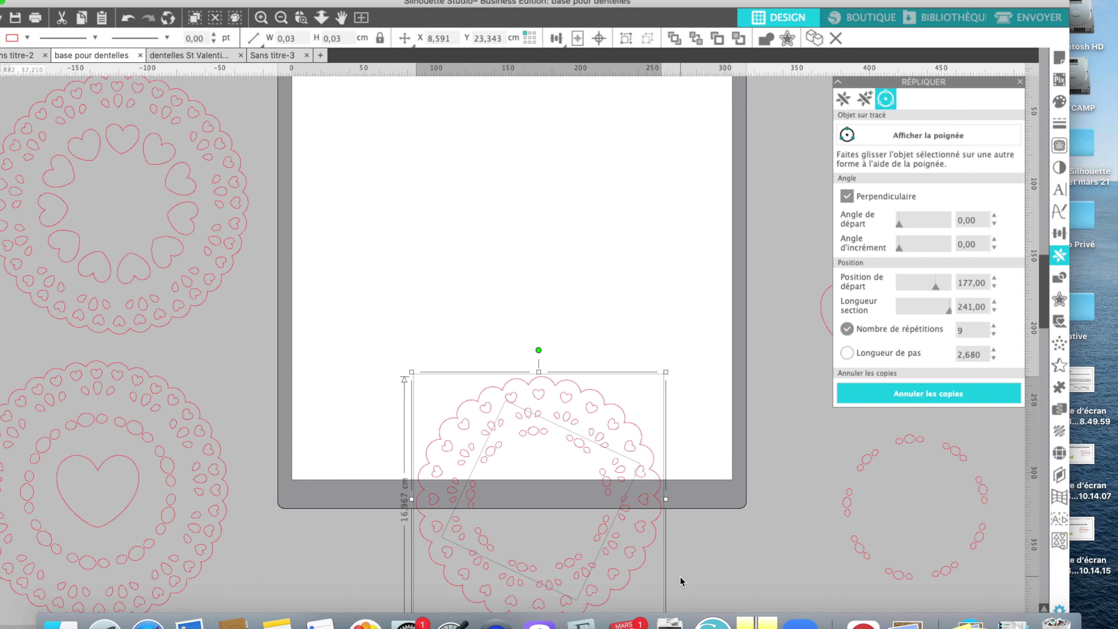
right_click(570, 425)
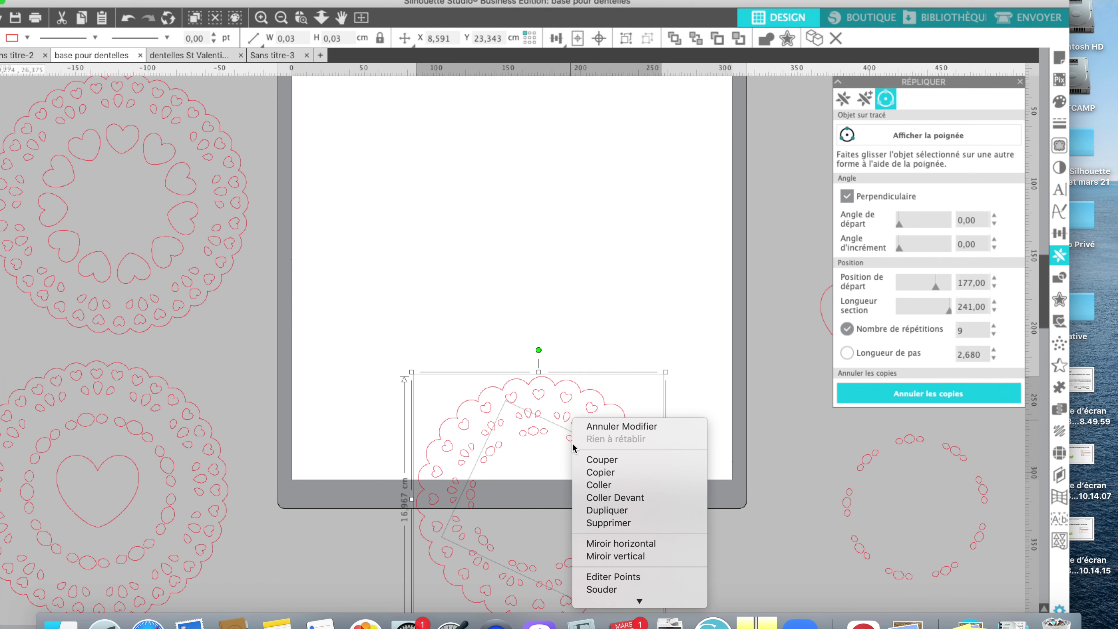
mouse_move(602, 604)
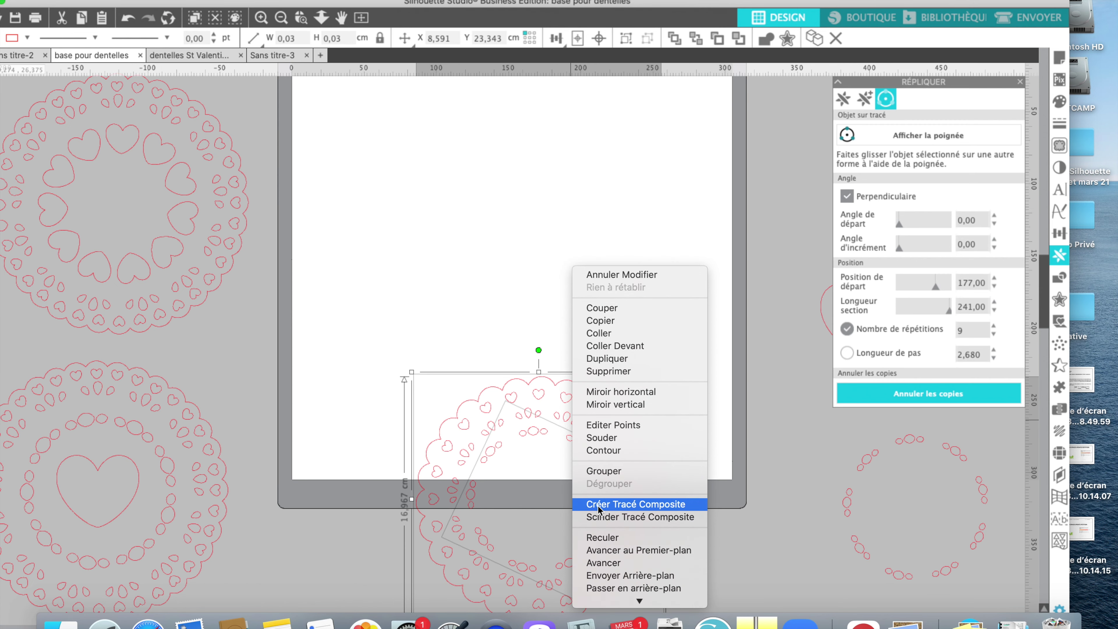
click(599, 510)
drag(599, 450, 549, 183)
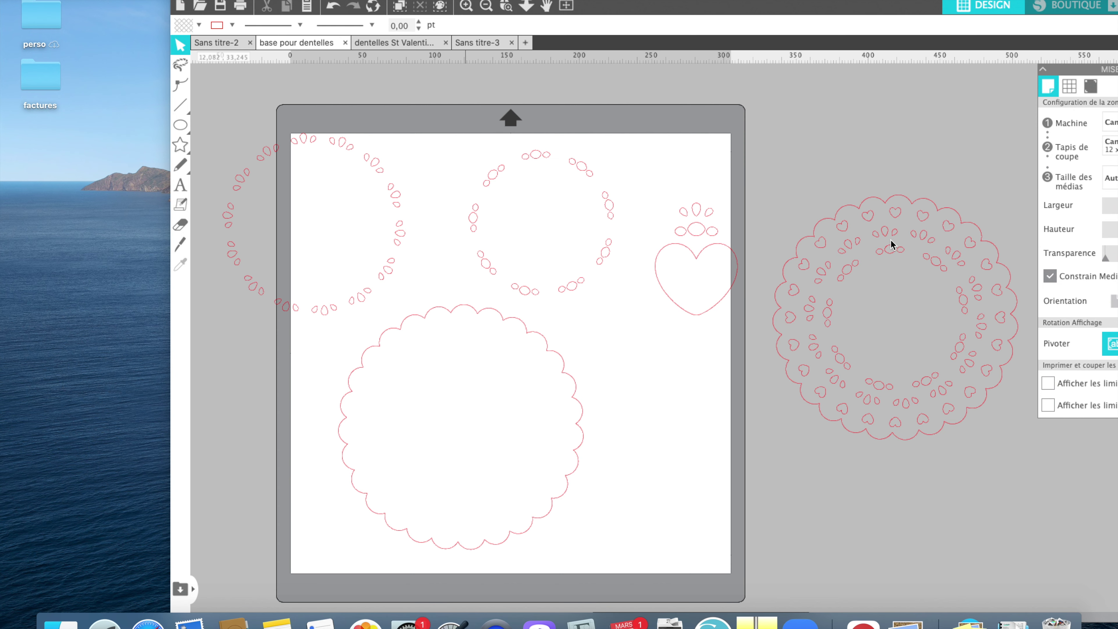
Move the ring of small hearts down beside the page, to the left of the empty scalloped circle
scroll(476, 398, left, 5)
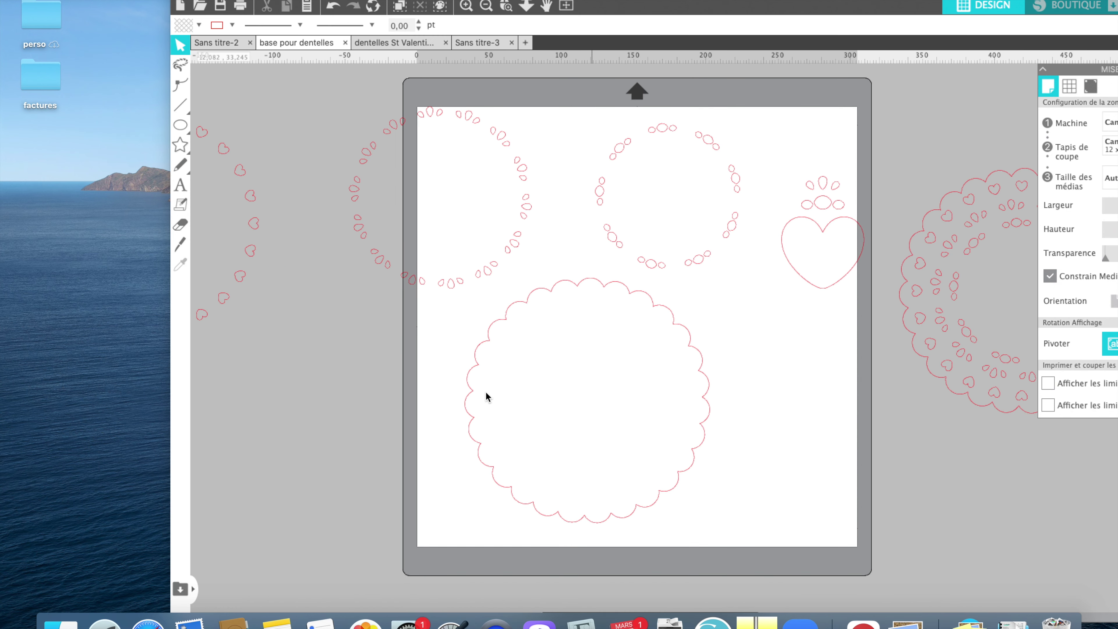
scroll(486, 397, left, 3)
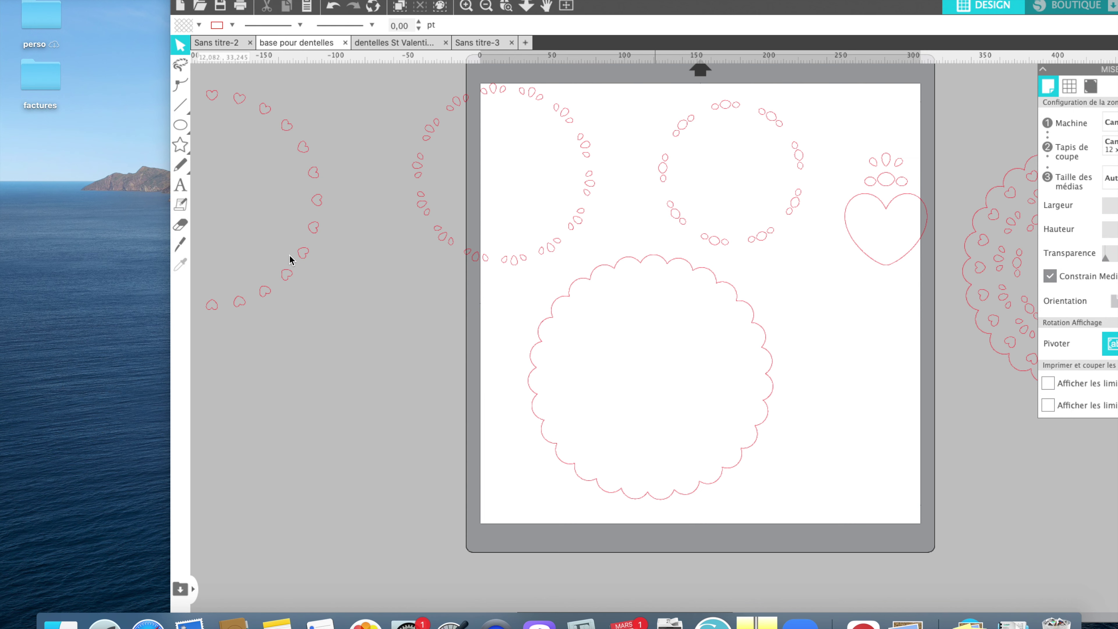
click(308, 268)
drag(308, 267, 444, 406)
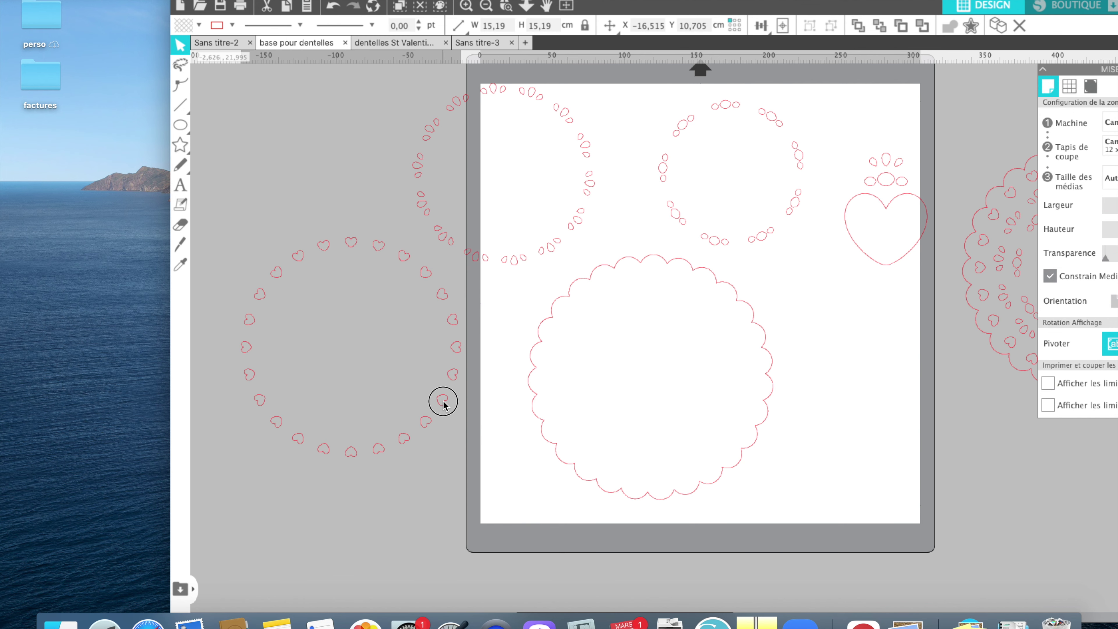
click(444, 406)
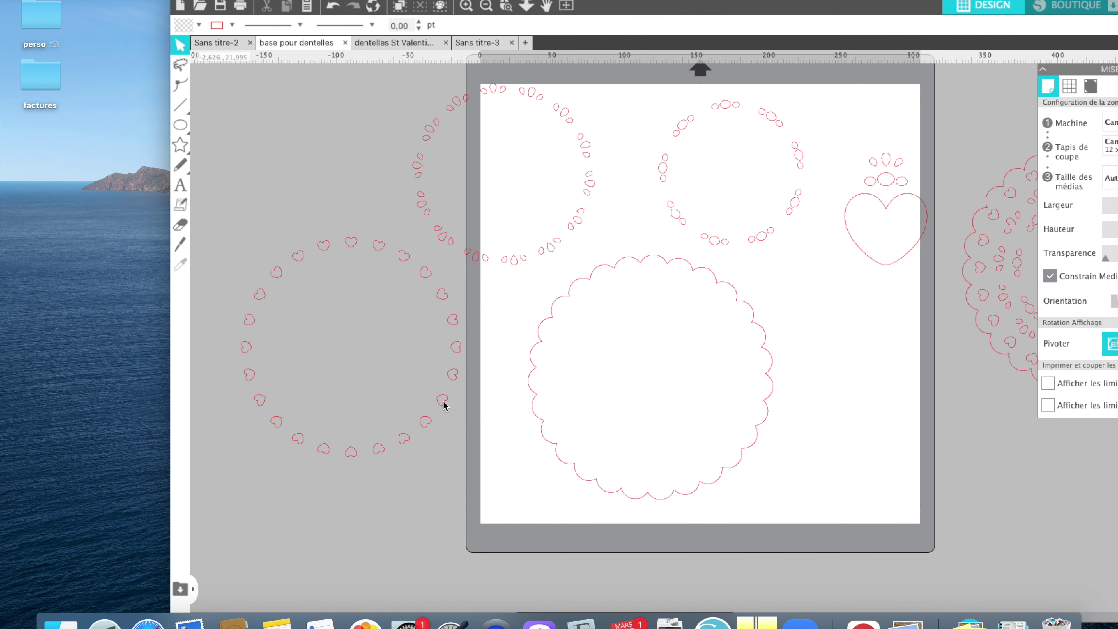